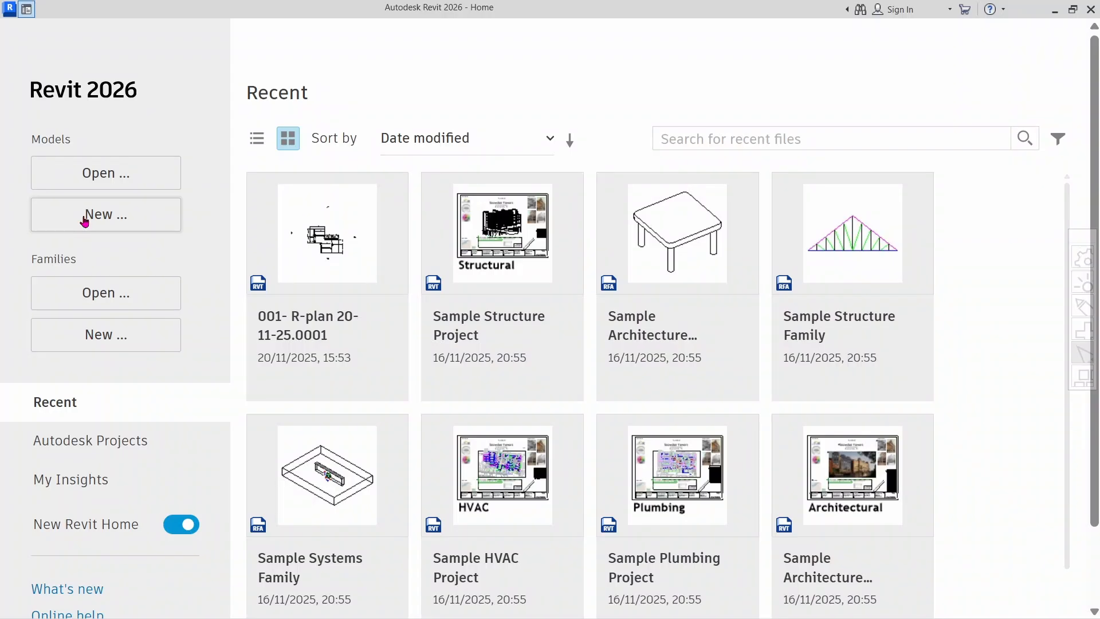
Create a new project from the Architectural Template.
{"action": "left_click", "coordinate": [84, 220]}
{"action": "left_click", "coordinate": [531, 287]}
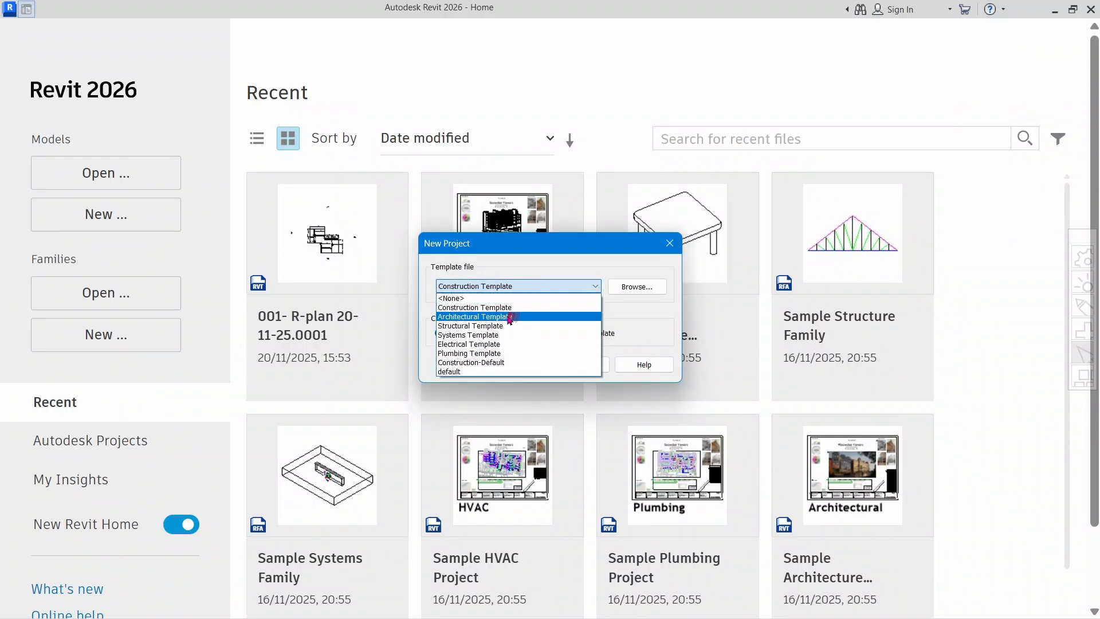
{"action": "left_click", "coordinate": [510, 317]}
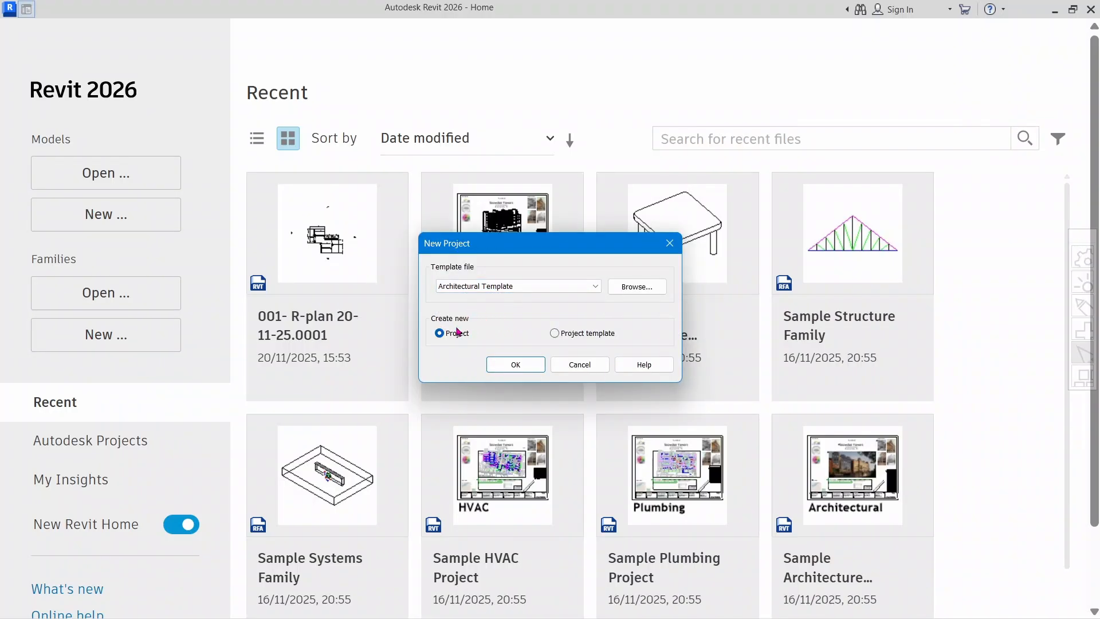
{"action": "left_click", "coordinate": [515, 366]}
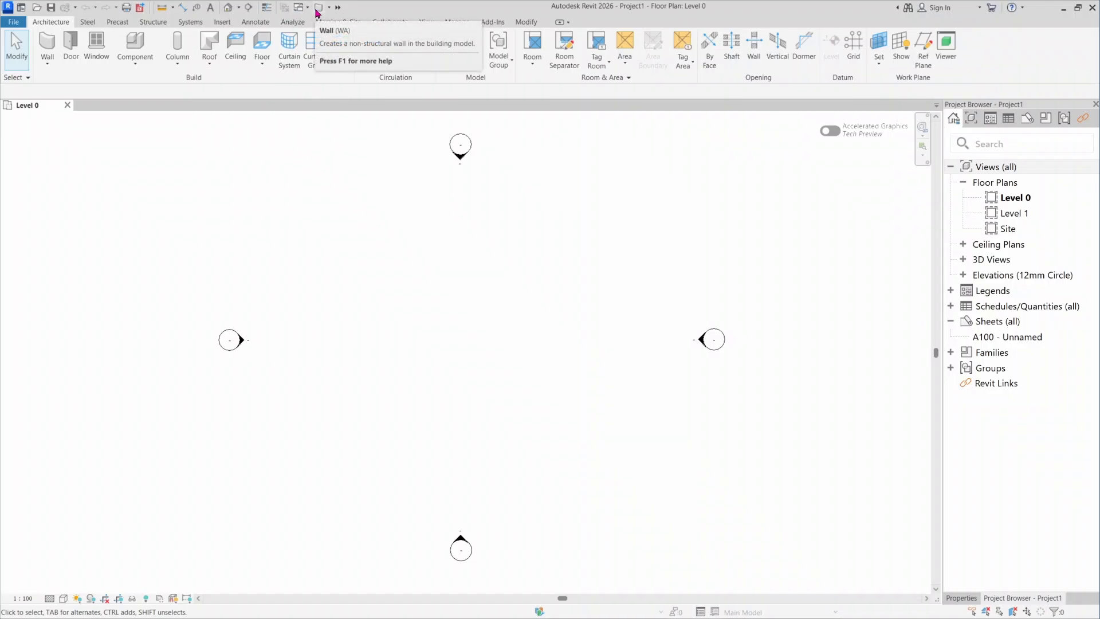
Show the Quick Access Toolbar below the ribbon and return it above the ribbon.
{"action": "left_click", "coordinate": [357, 8]}
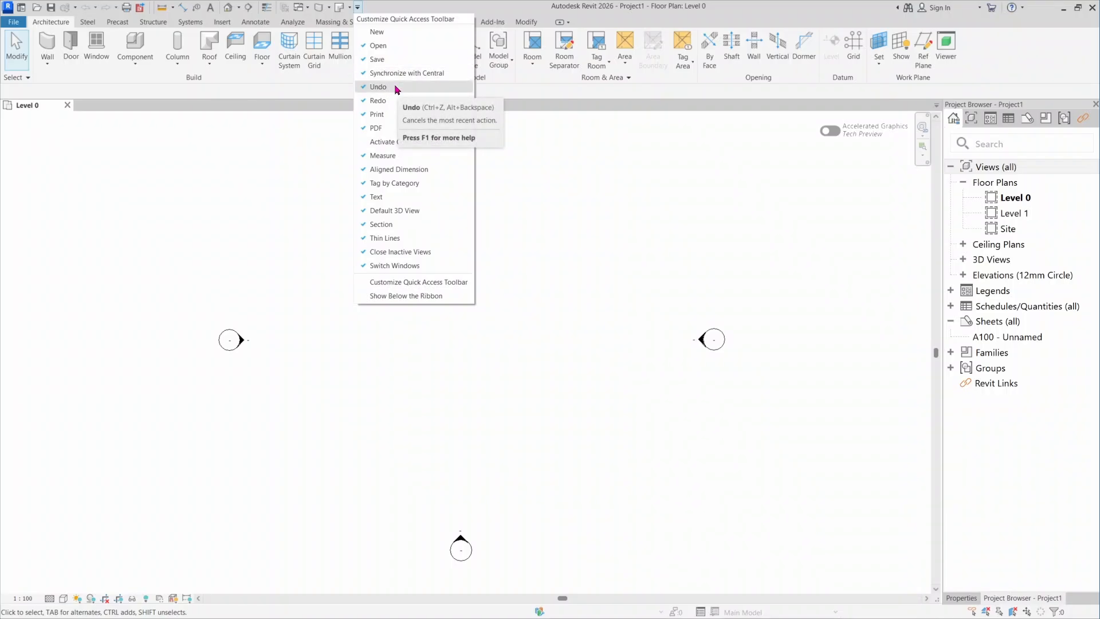
{"action": "left_click", "coordinate": [363, 300]}
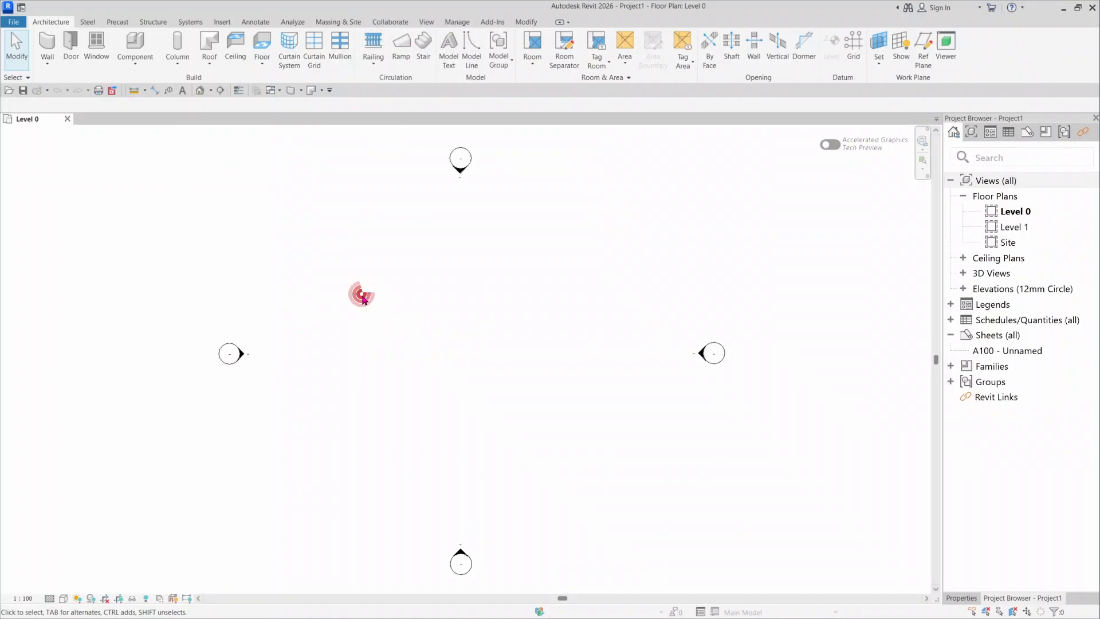
{"action": "left_click", "coordinate": [329, 90]}
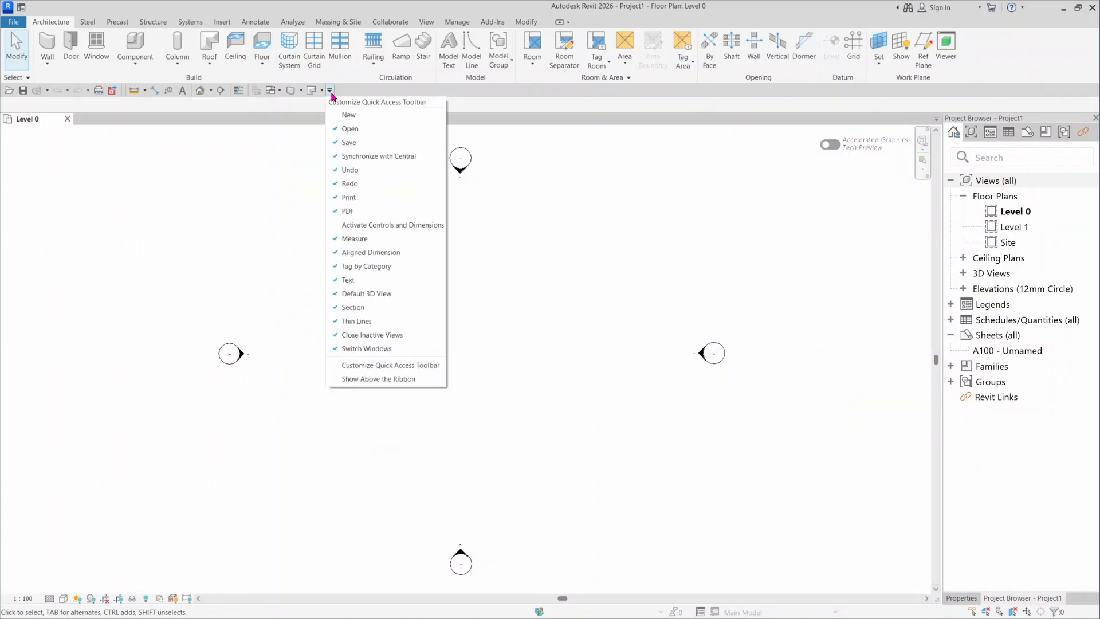
{"action": "left_click", "coordinate": [346, 379]}
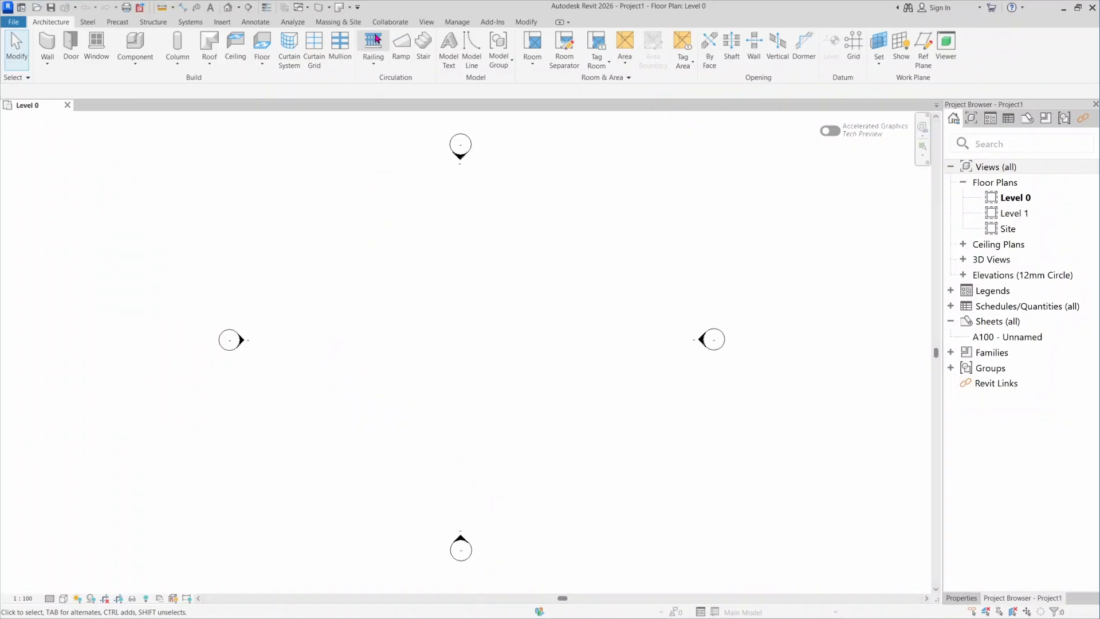
Add the Column, Window and Door tools to the Quick Access Toolbar.
{"action": "right_click", "coordinate": [177, 47]}
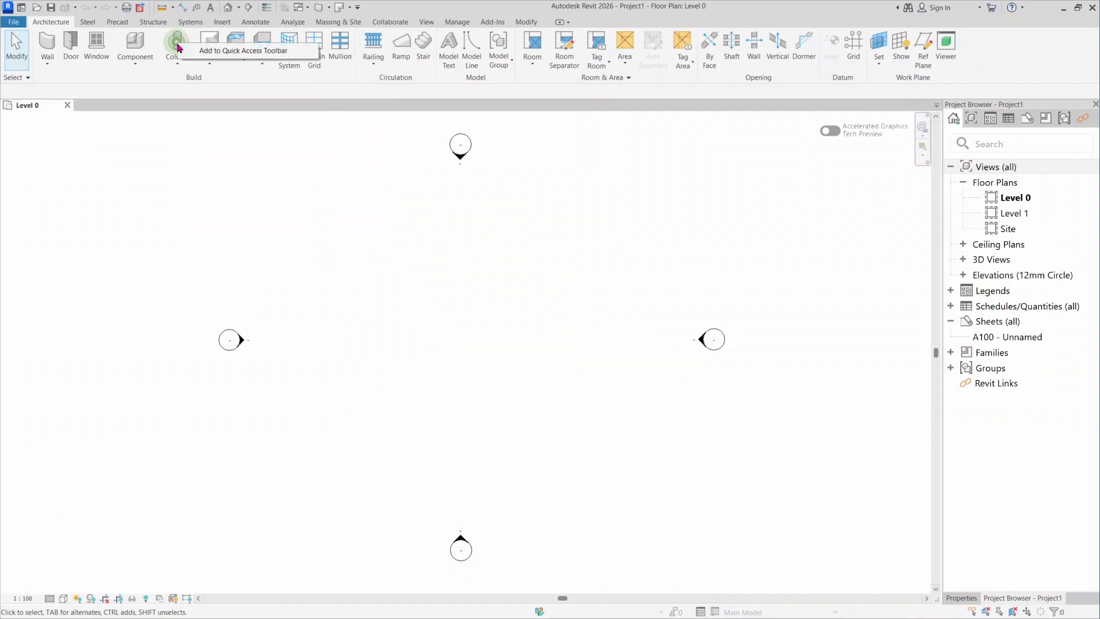
{"action": "left_click", "coordinate": [211, 51]}
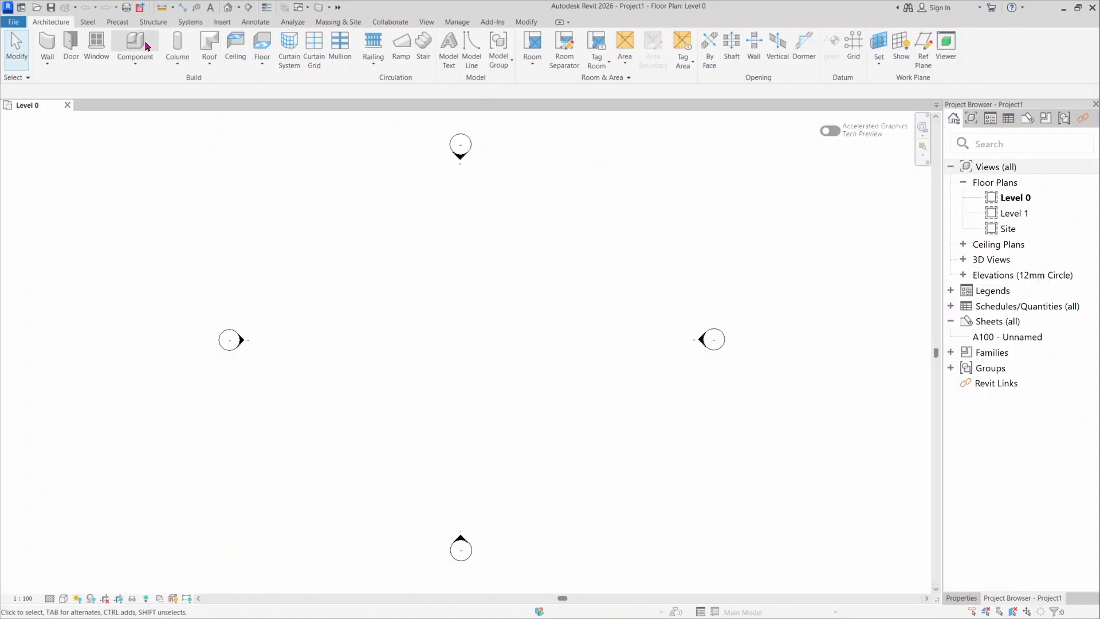
{"action": "right_click", "coordinate": [102, 48]}
{"action": "left_click", "coordinate": [113, 53]}
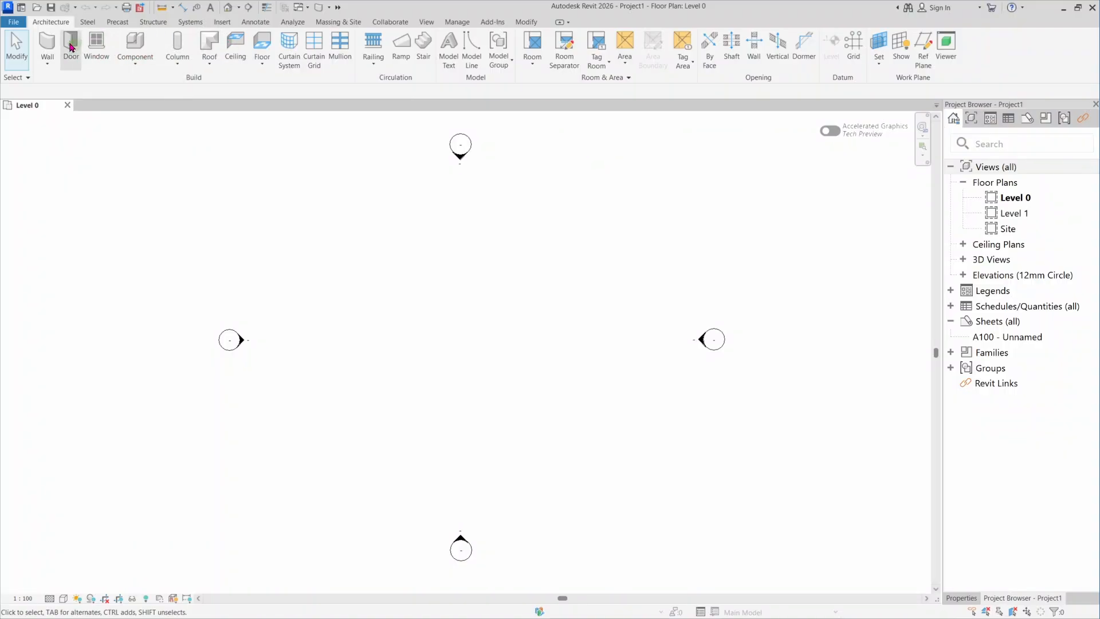
{"action": "right_click", "coordinate": [96, 51]}
{"action": "left_click", "coordinate": [97, 52]}
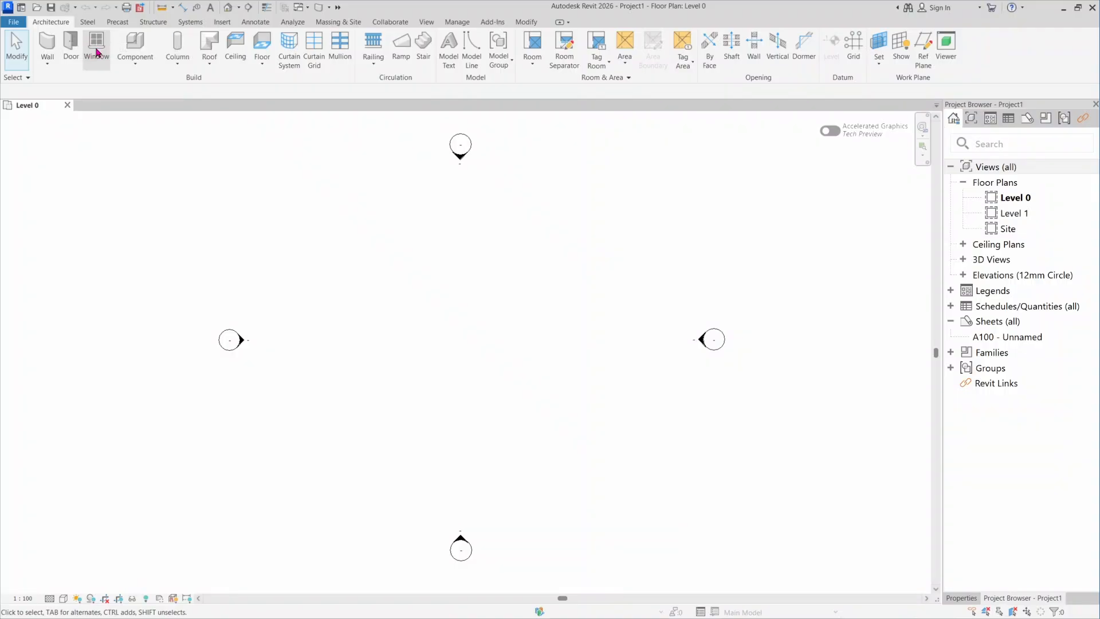
Remove the Door and Window commands from the Quick Access Toolbar through its customization settings.
{"action": "left_click", "coordinate": [337, 8]}
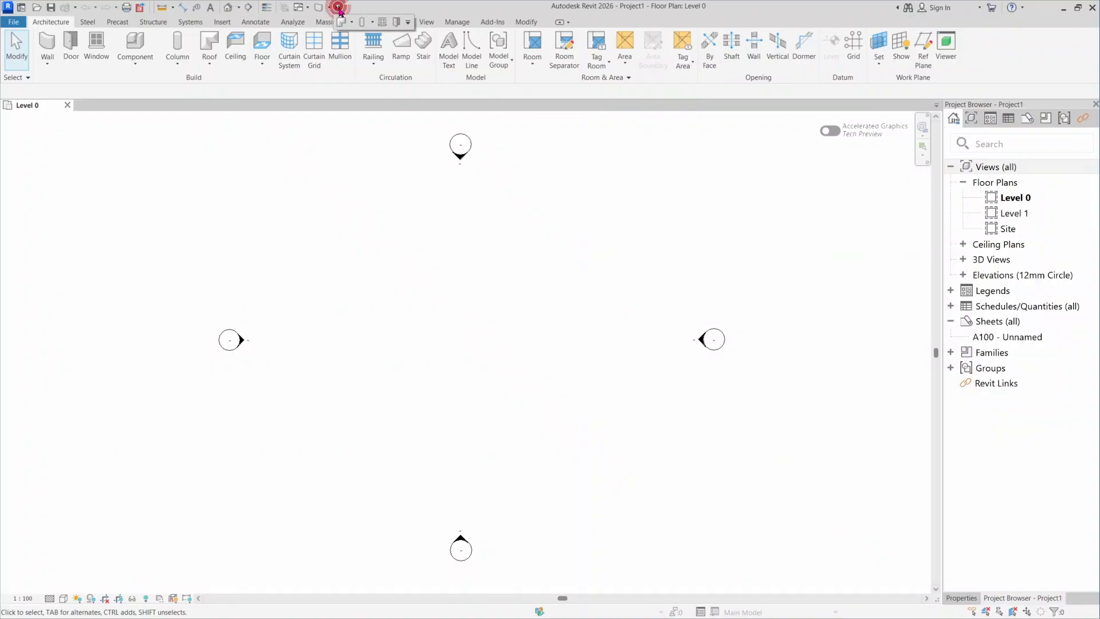
{"action": "left_click", "coordinate": [409, 24]}
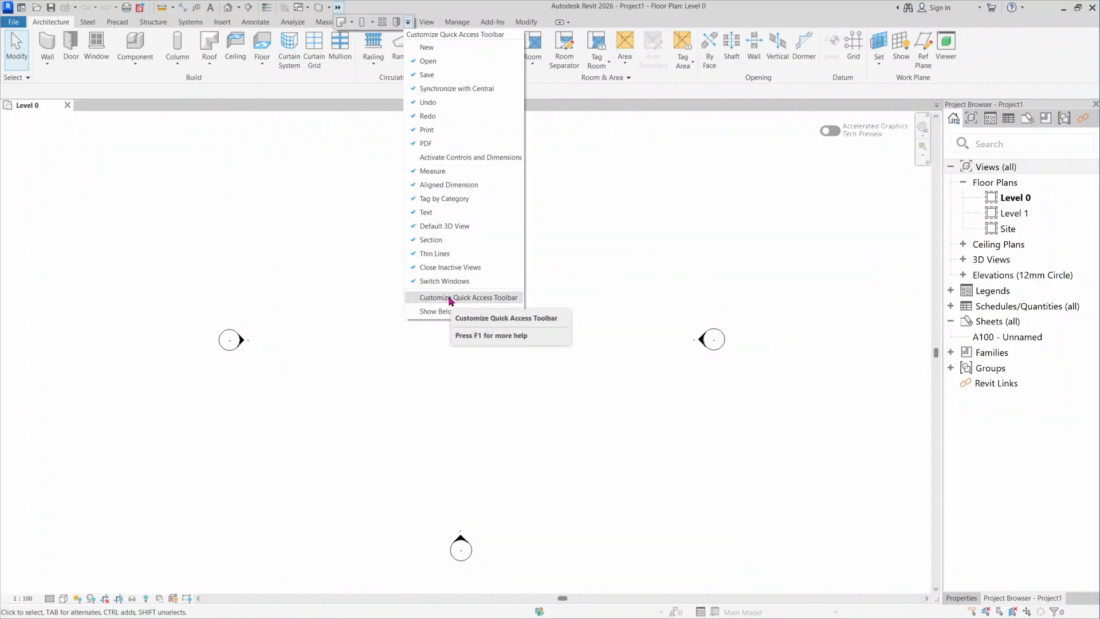
{"action": "left_click", "coordinate": [451, 298]}
{"action": "scroll", "coordinate": [548, 326], "scroll_direction": "down", "scroll_amount": 3}
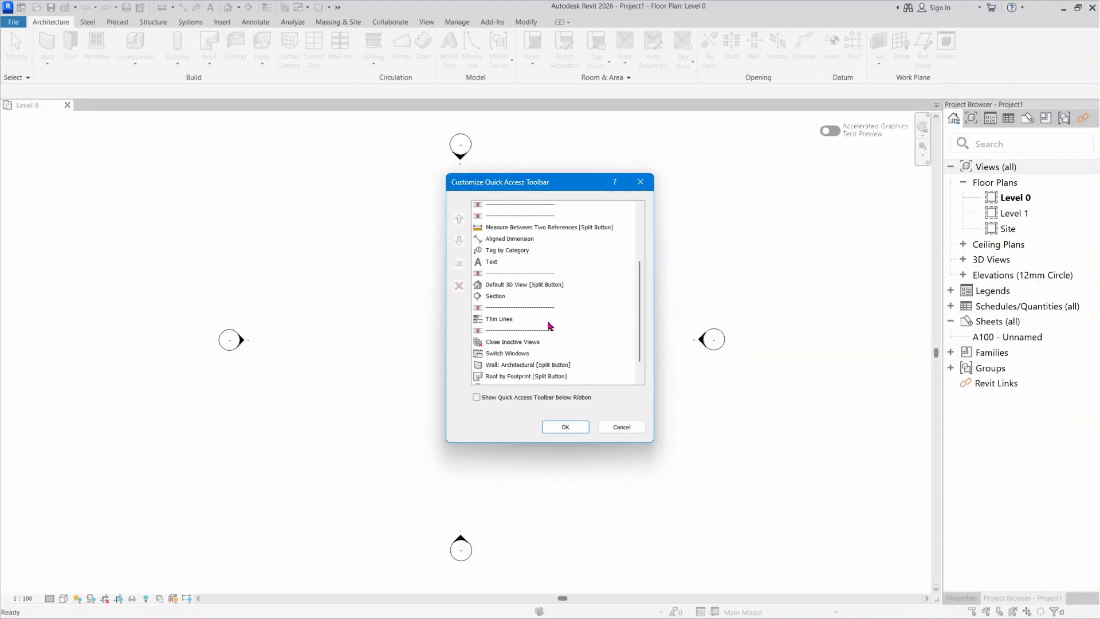
{"action": "scroll", "coordinate": [548, 325], "scroll_direction": "down", "scroll_amount": 1}
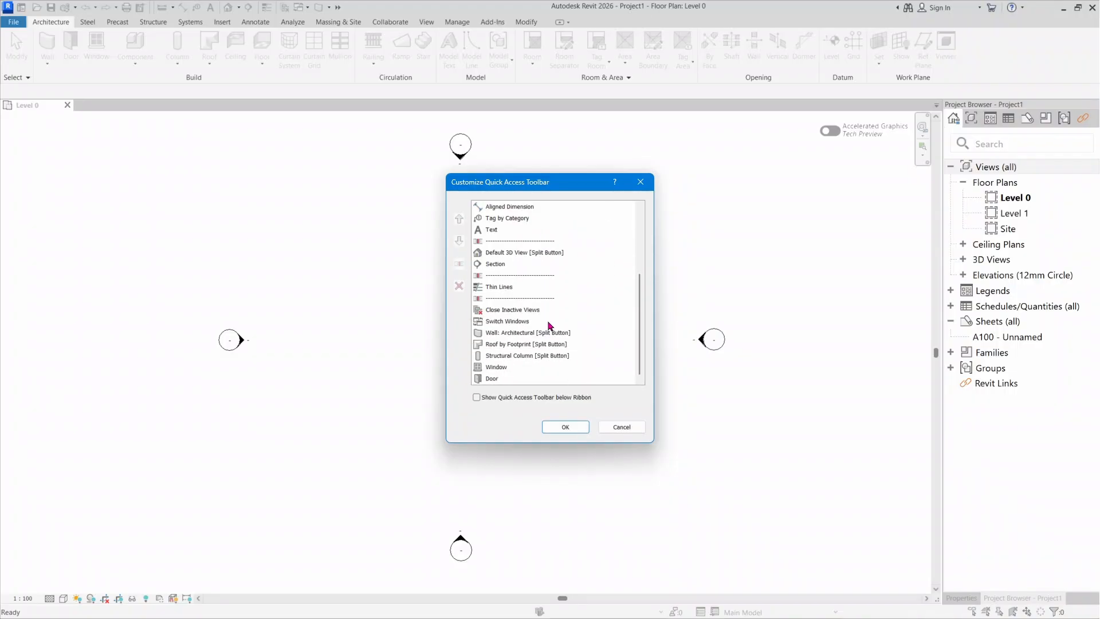
{"action": "left_click", "coordinate": [498, 379]}
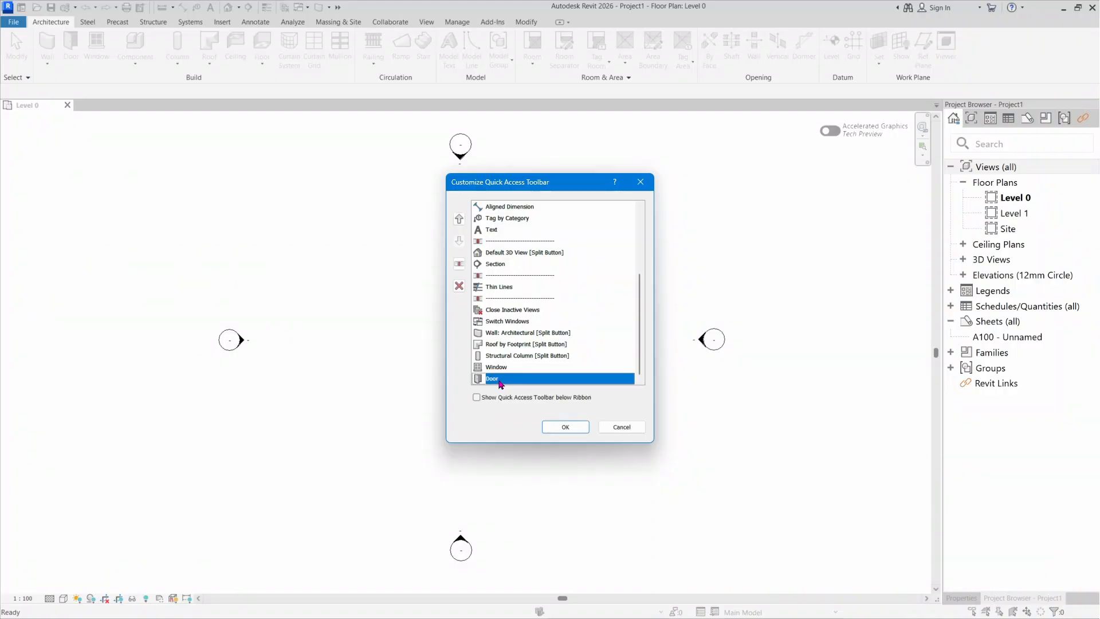
{"action": "left_click", "coordinate": [459, 285]}
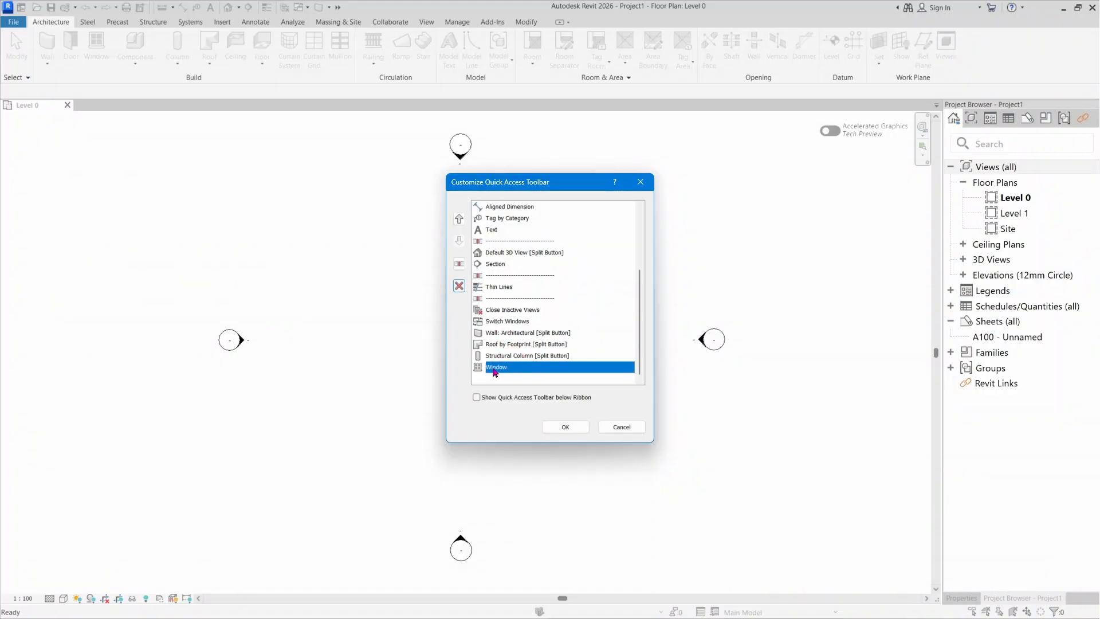
{"action": "left_click", "coordinate": [459, 285]}
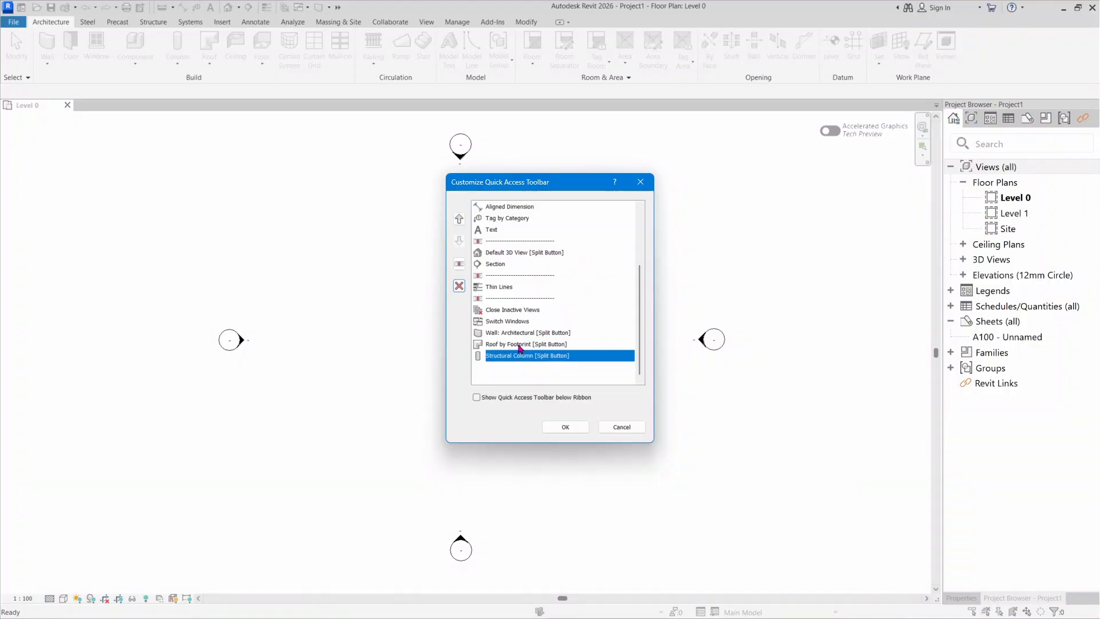
Add a separator between Roof by Footprint and Structural Column, and set the Quick Access Toolbar to show below the ribbon.
{"action": "left_click", "coordinate": [459, 263]}
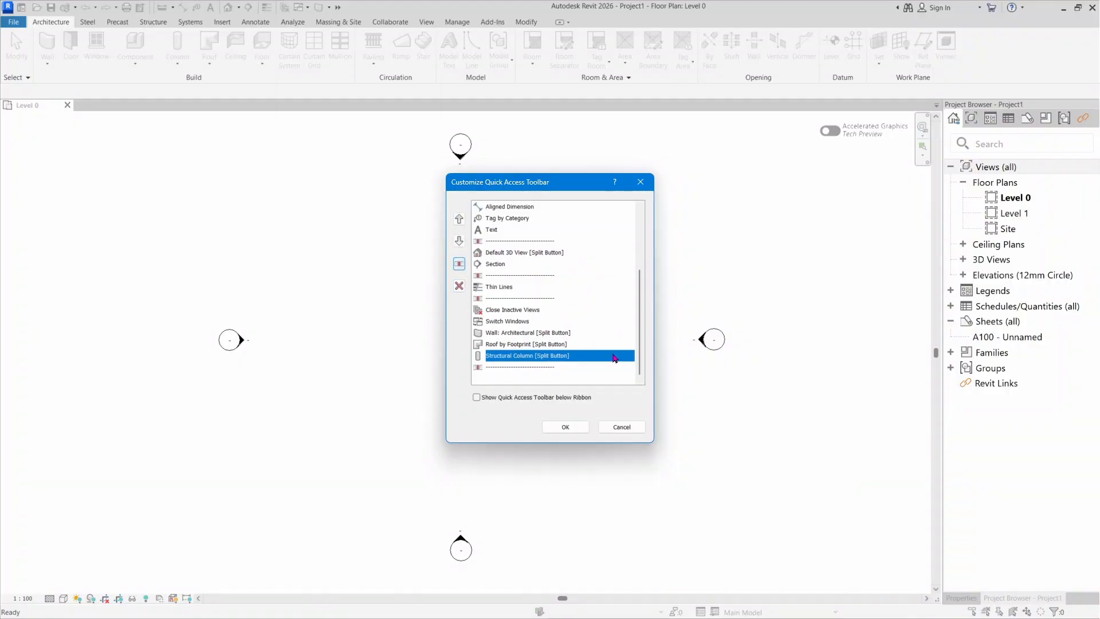
{"action": "left_click", "coordinate": [529, 370]}
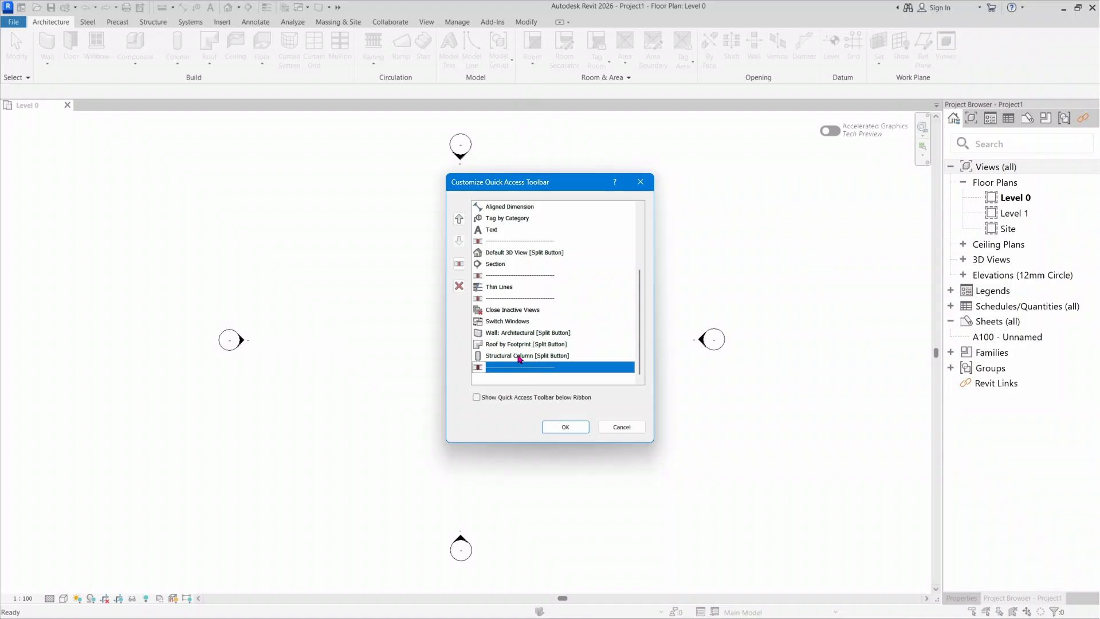
{"action": "left_click", "coordinate": [459, 220]}
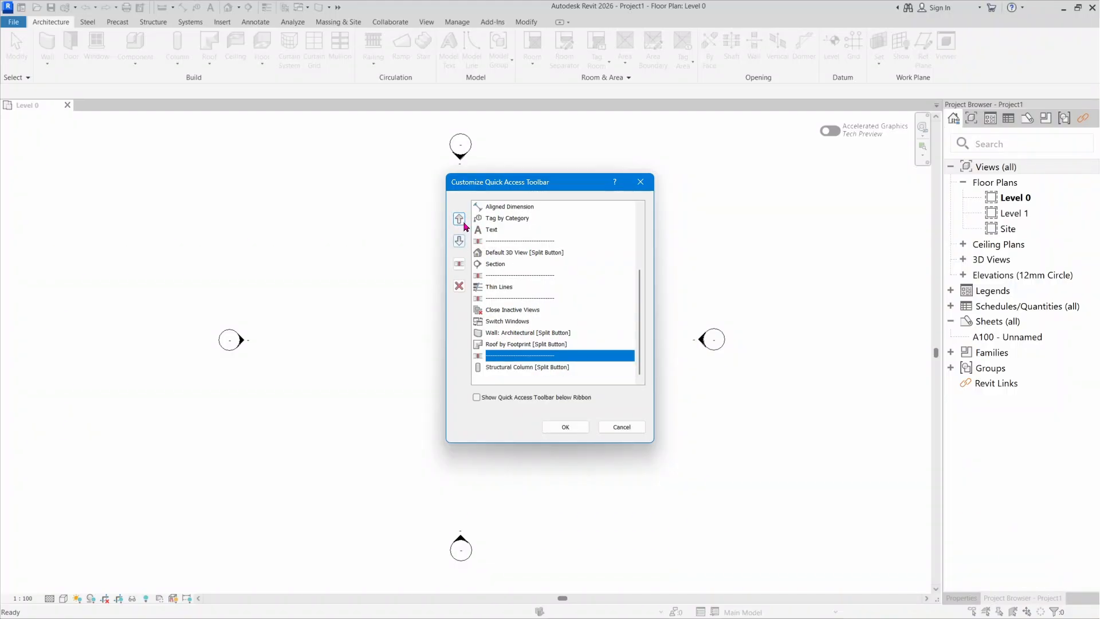
{"action": "left_click", "coordinate": [459, 219]}
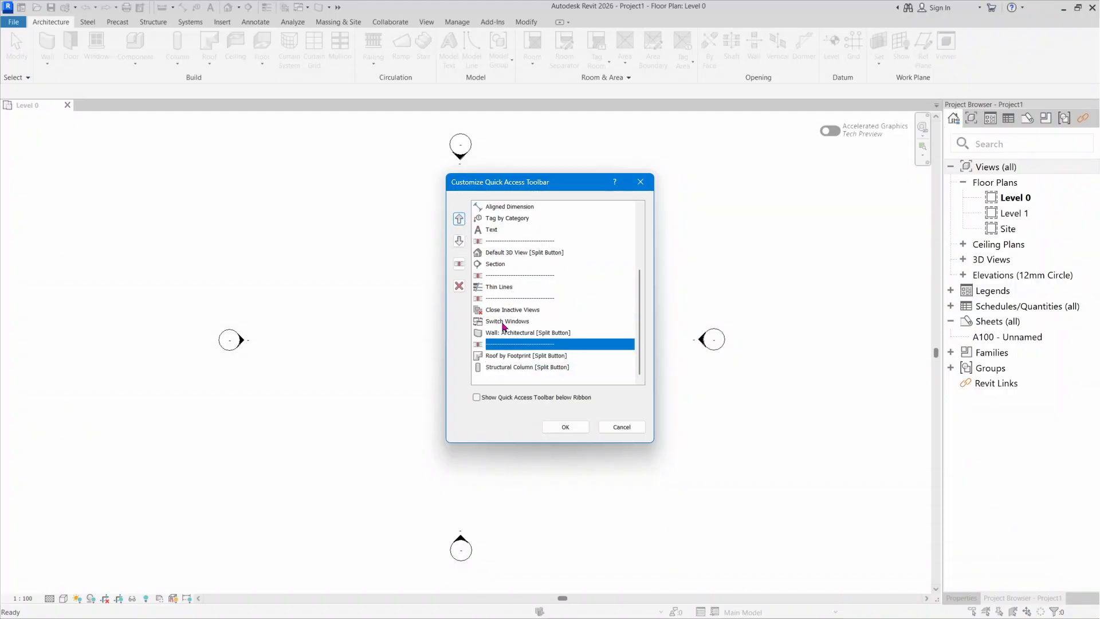
{"action": "left_click", "coordinate": [459, 241]}
{"action": "left_click", "coordinate": [534, 379]}
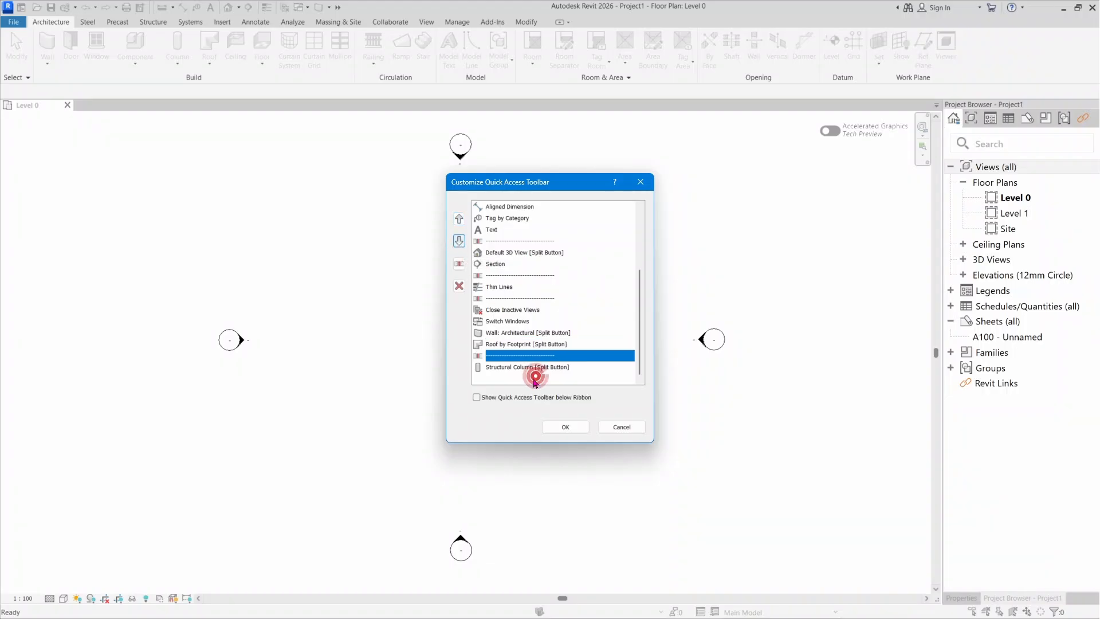
{"action": "left_click", "coordinate": [502, 401]}
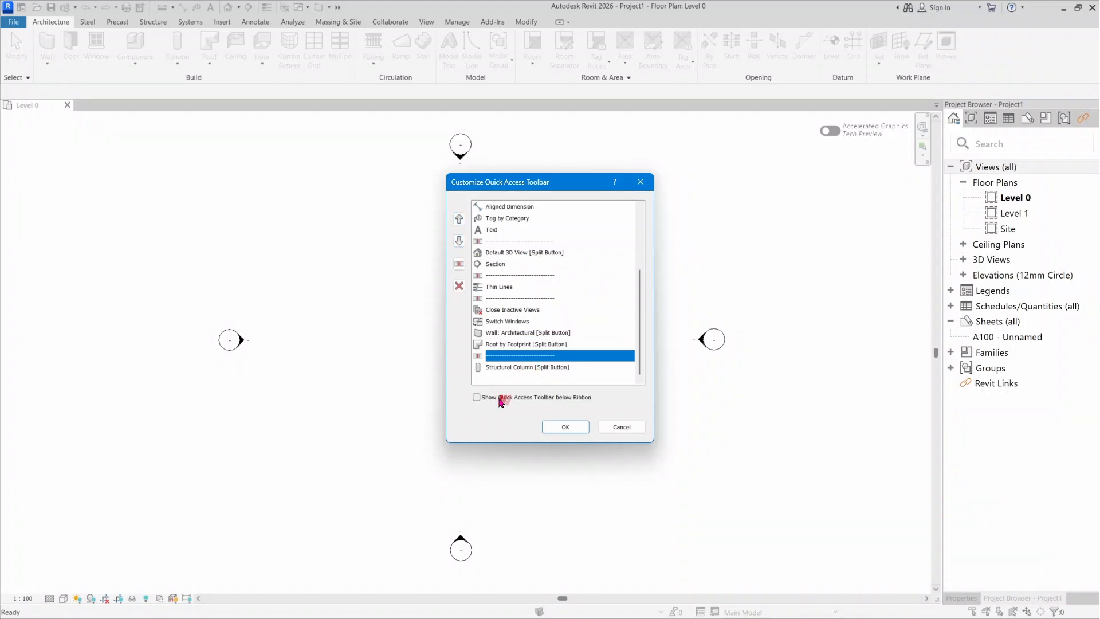
{"action": "left_click", "coordinate": [565, 425]}
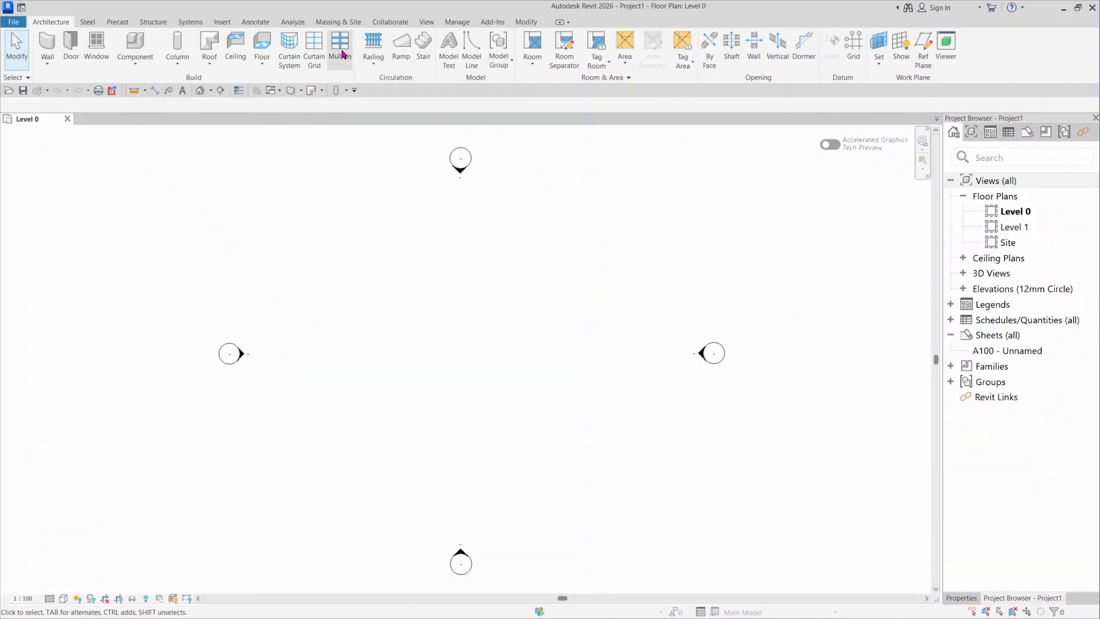
Add the Mullion, Curtain Grid, Window and Door tools to the Quick Access Toolbar.
{"action": "left_click", "coordinate": [308, 49]}
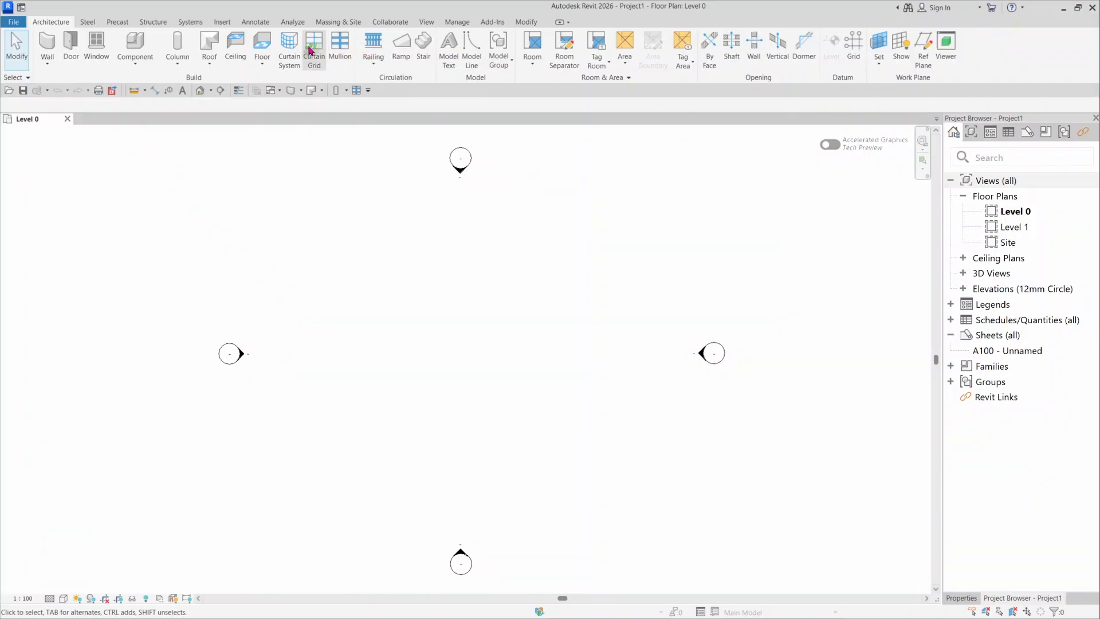
{"action": "right_click", "coordinate": [307, 48]}
{"action": "left_click", "coordinate": [336, 51]}
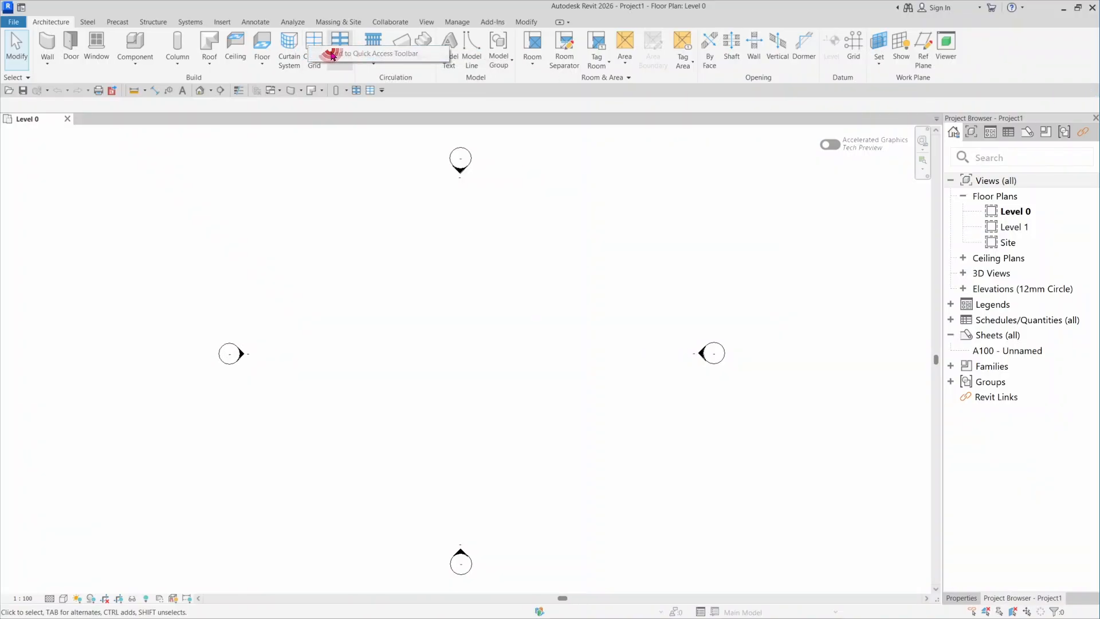
{"action": "right_click", "coordinate": [89, 46]}
{"action": "left_click", "coordinate": [130, 51]}
{"action": "right_click", "coordinate": [66, 39]}
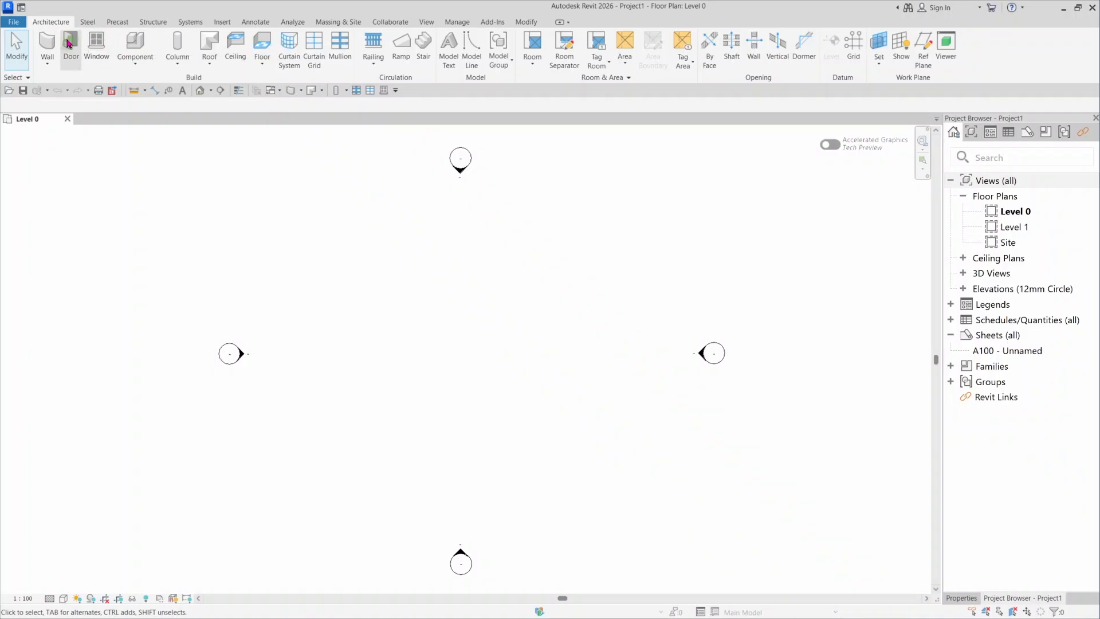
{"action": "left_click", "coordinate": [104, 48]}
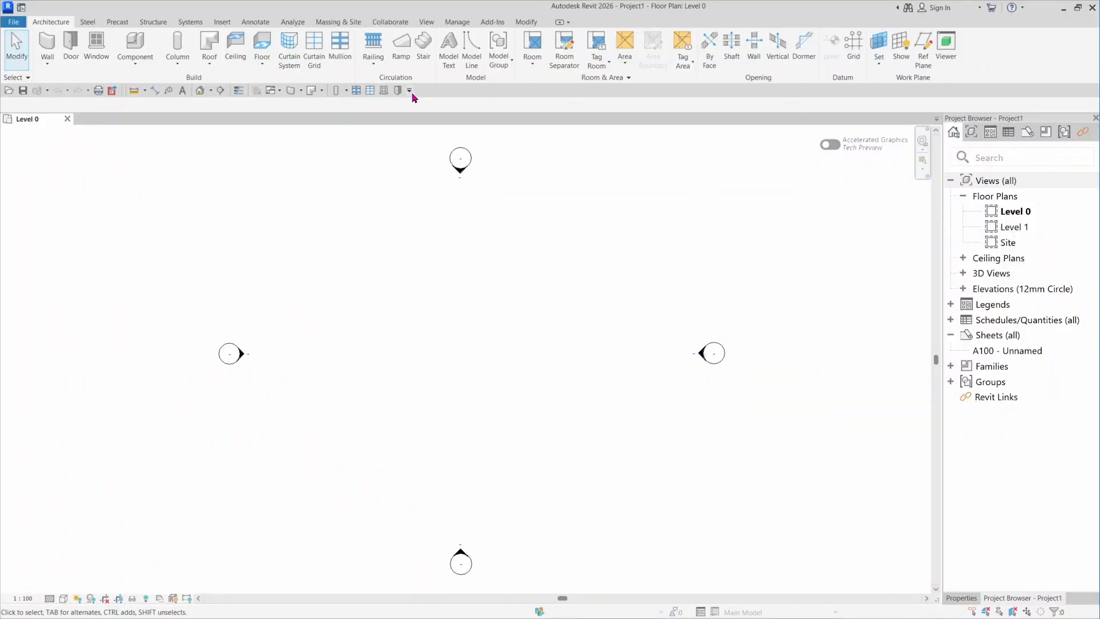
Expand the keyword search field and look over the available help resources.
{"action": "left_click_drag", "start_coordinate": [537, 1], "coordinate": [720, 16]}
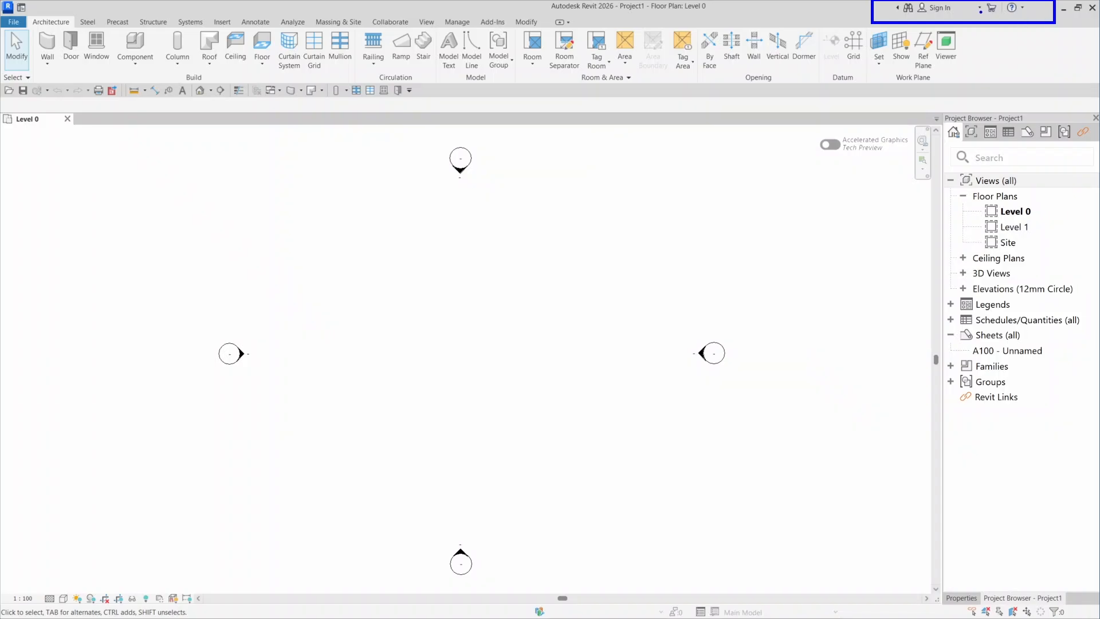
{"action": "left_click", "coordinate": [897, 7]}
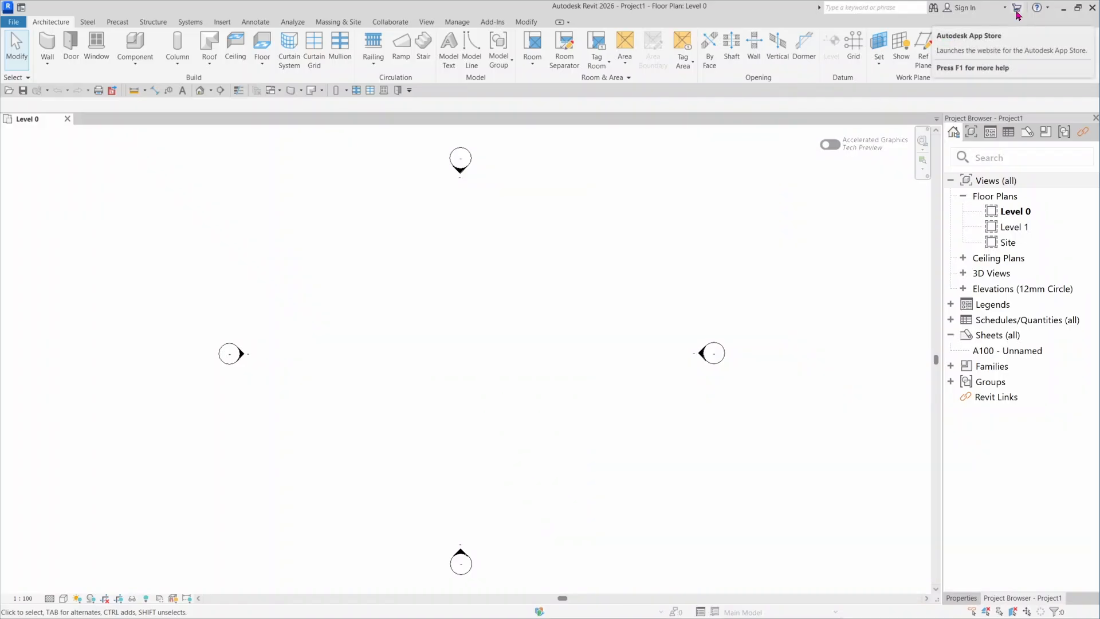
{"action": "left_click", "coordinate": [1047, 11]}
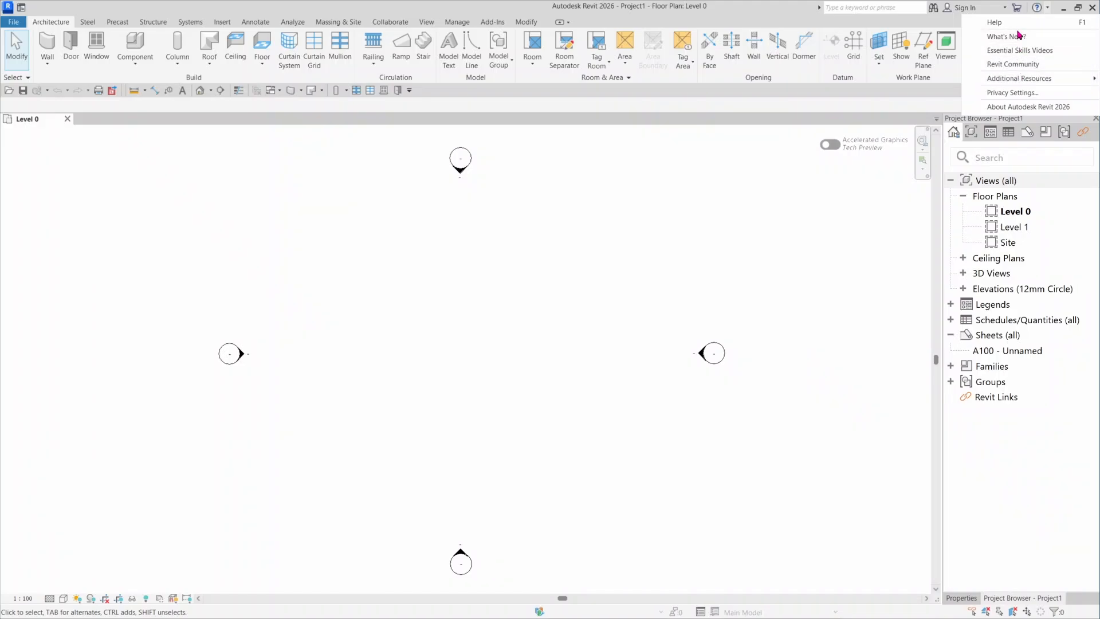
{"action": "left_click", "coordinate": [946, 36]}
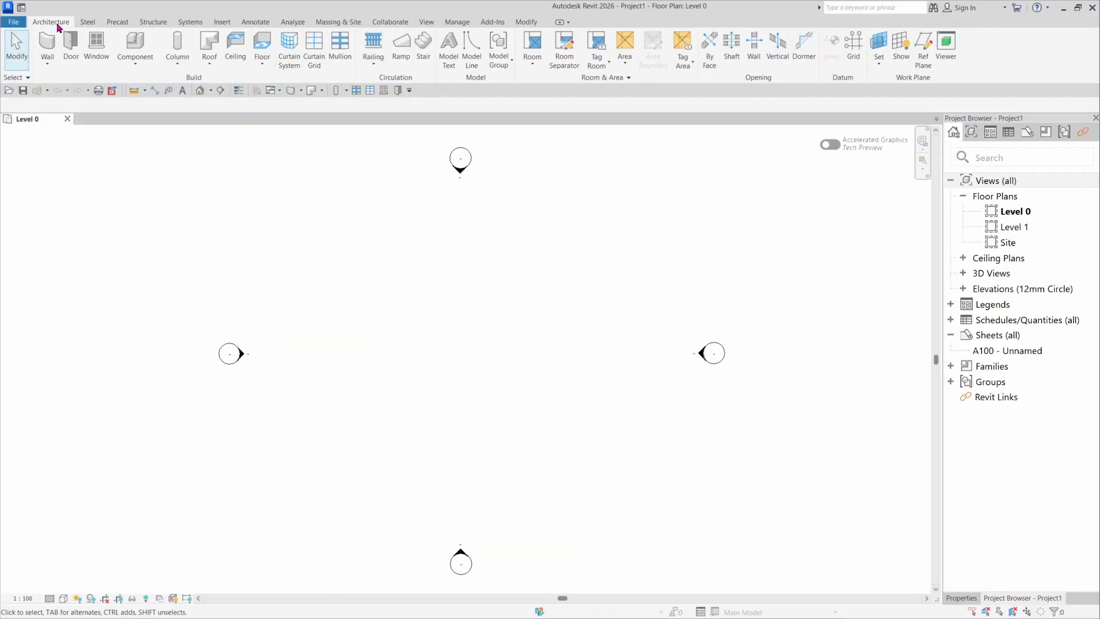
Look over the Steel, Precast, Structure and Systems tools on the ribbon, returning to the Architecture tools.
{"action": "left_click", "coordinate": [87, 22]}
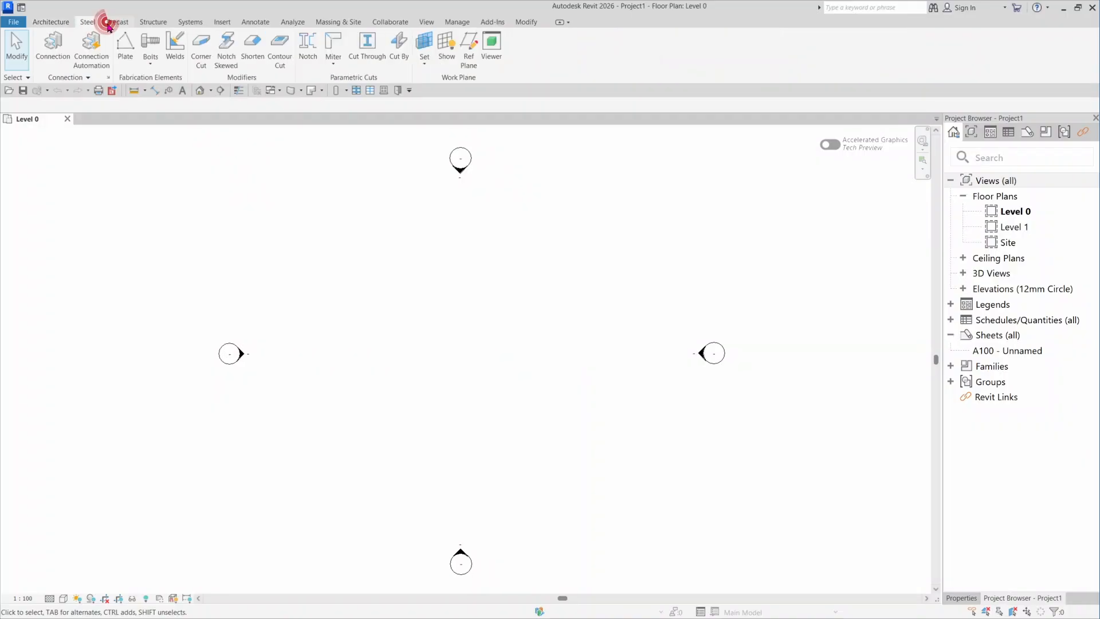
{"action": "left_click", "coordinate": [116, 23]}
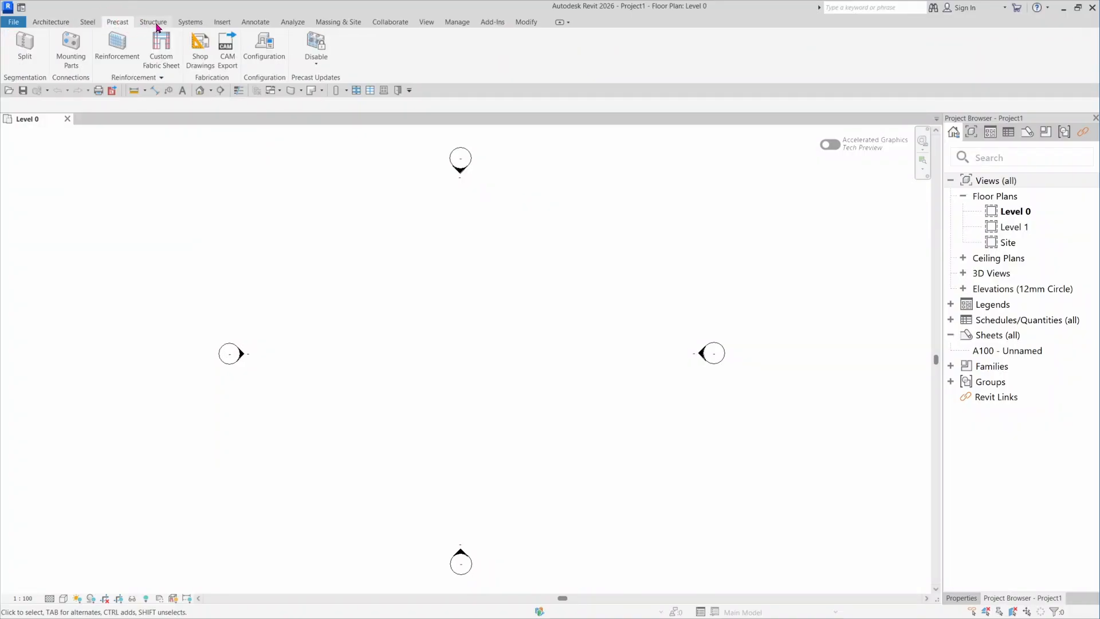
{"action": "left_click", "coordinate": [153, 23]}
{"action": "left_click", "coordinate": [191, 23]}
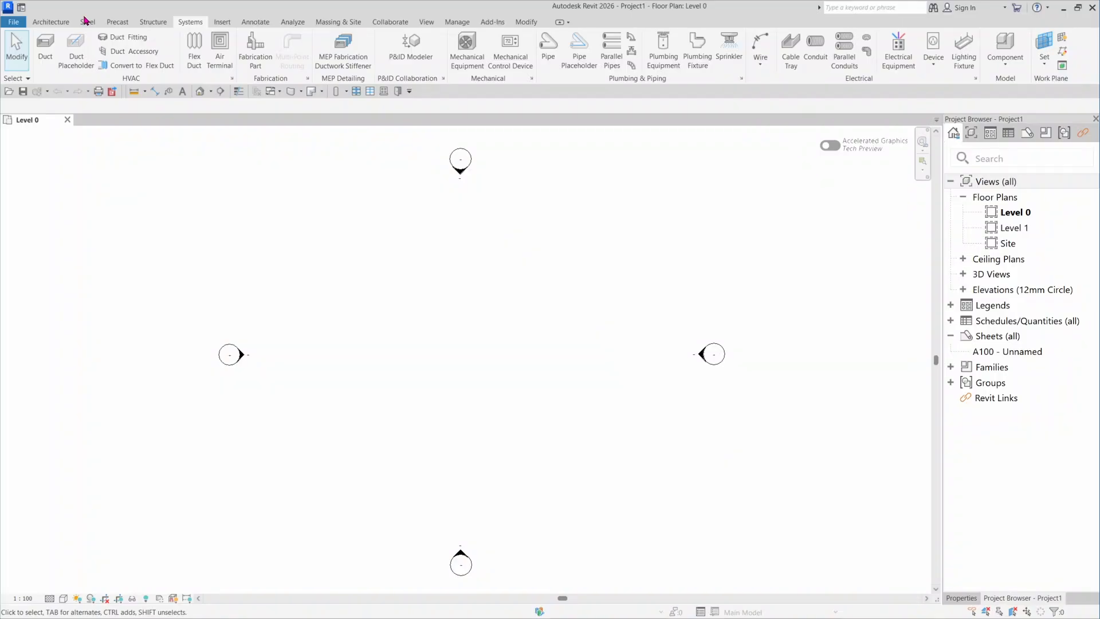
{"action": "left_click", "coordinate": [49, 23]}
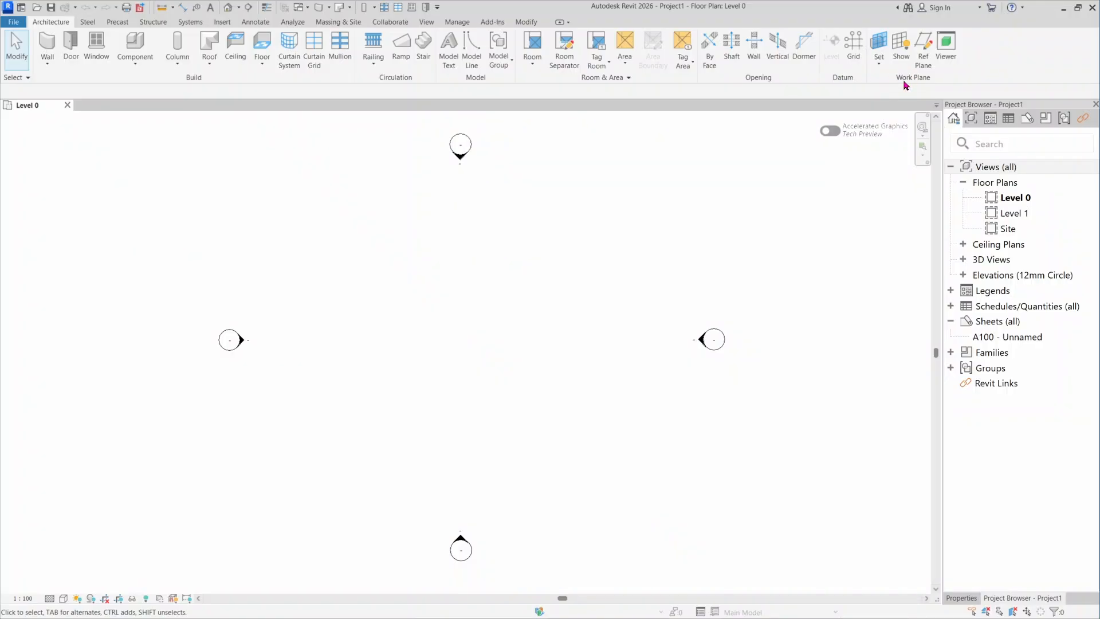
Hide the panel titles on the ribbon and show them again.
{"action": "right_click", "coordinate": [995, 58]}
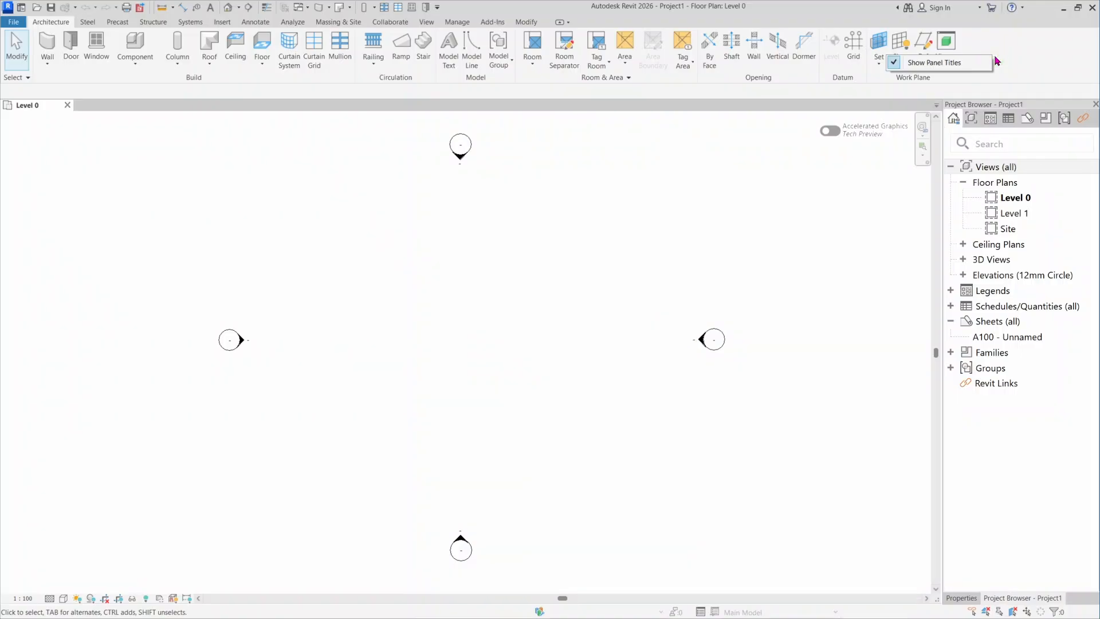
{"action": "left_click", "coordinate": [976, 64]}
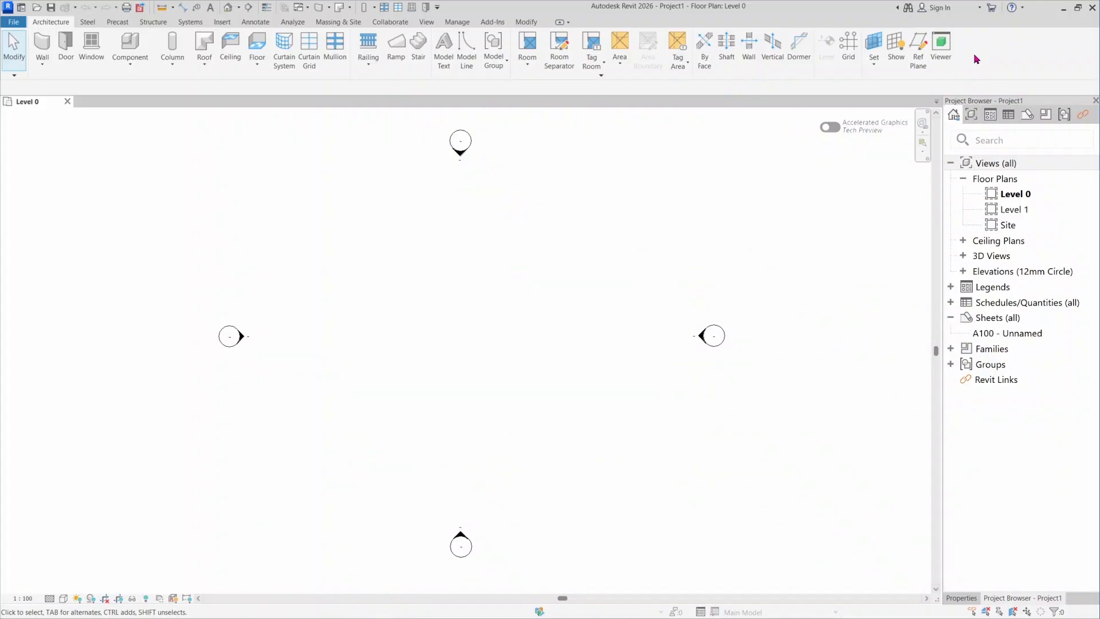
{"action": "right_click", "coordinate": [977, 58]}
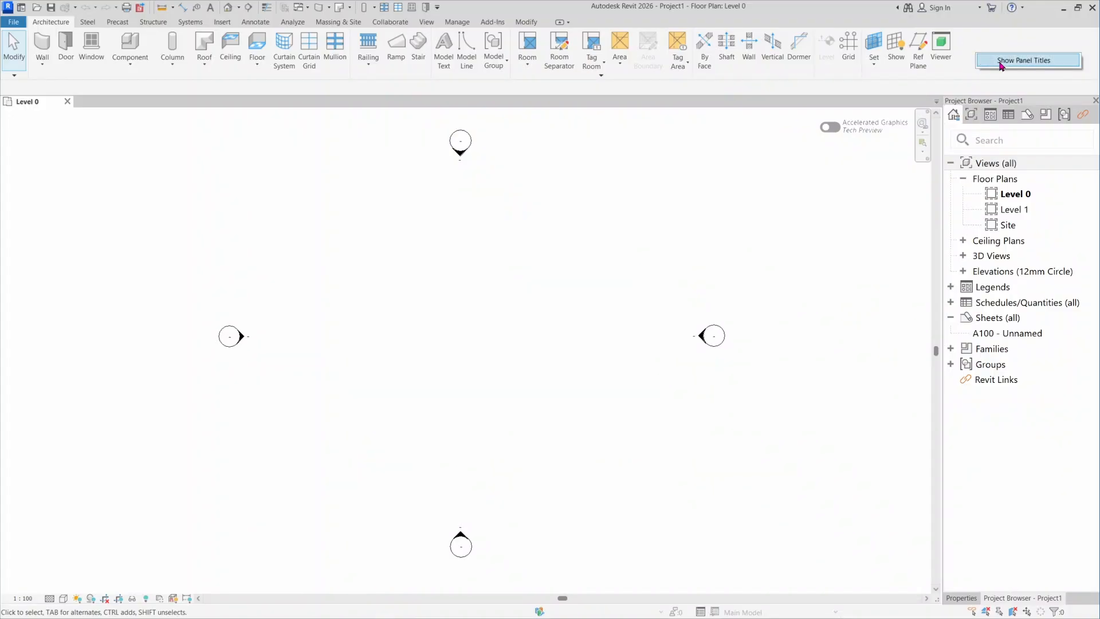
{"action": "left_click", "coordinate": [1000, 61]}
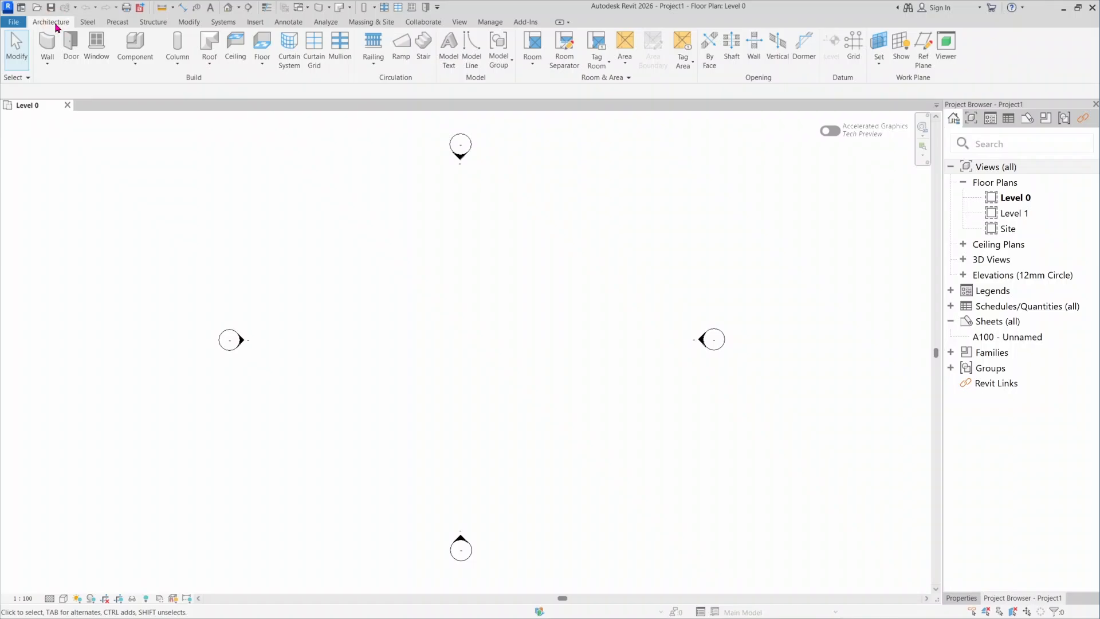
Reorder the ribbon so Architecture follows Steel, and try to move Structure ahead of Precast.
{"action": "left_click_drag", "start_coordinate": [56, 26], "coordinate": [91, 27]}
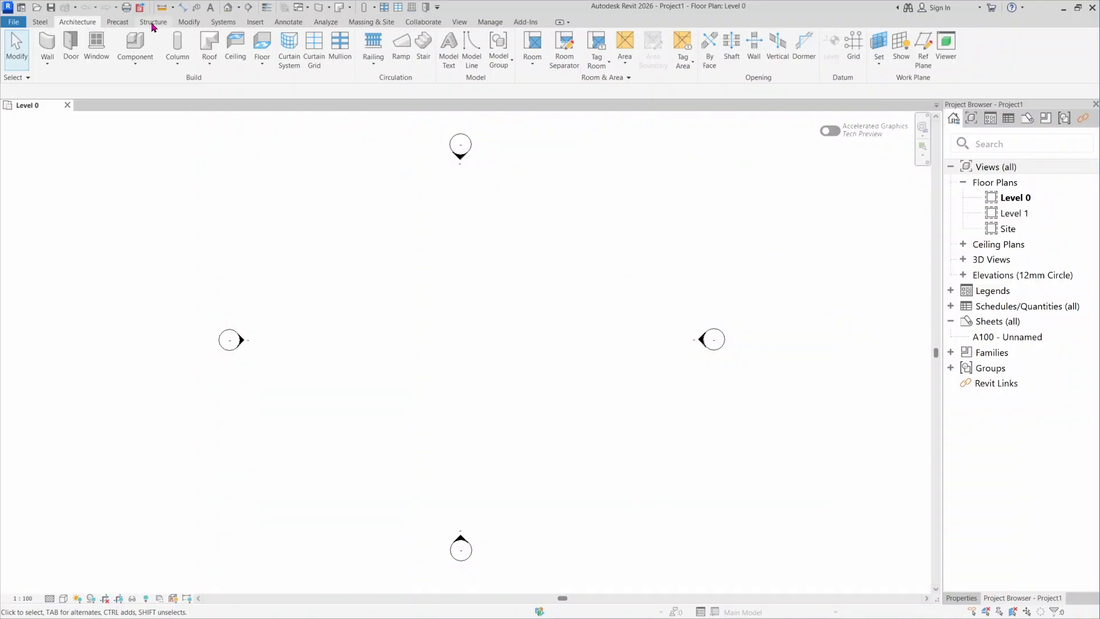
{"action": "left_click_drag", "start_coordinate": [153, 27], "coordinate": [107, 23]}
Turn off Steel tab and tools in the User Interface options and apply the change.
{"action": "left_click", "coordinate": [15, 23]}
{"action": "left_click", "coordinate": [183, 312]}
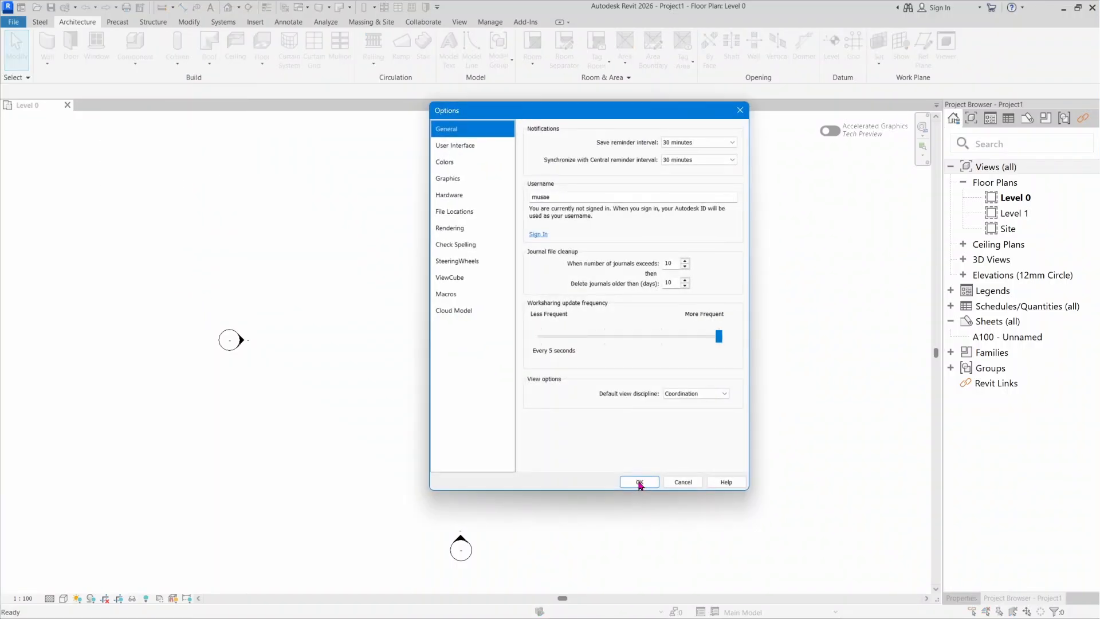
{"action": "left_click", "coordinate": [456, 146]}
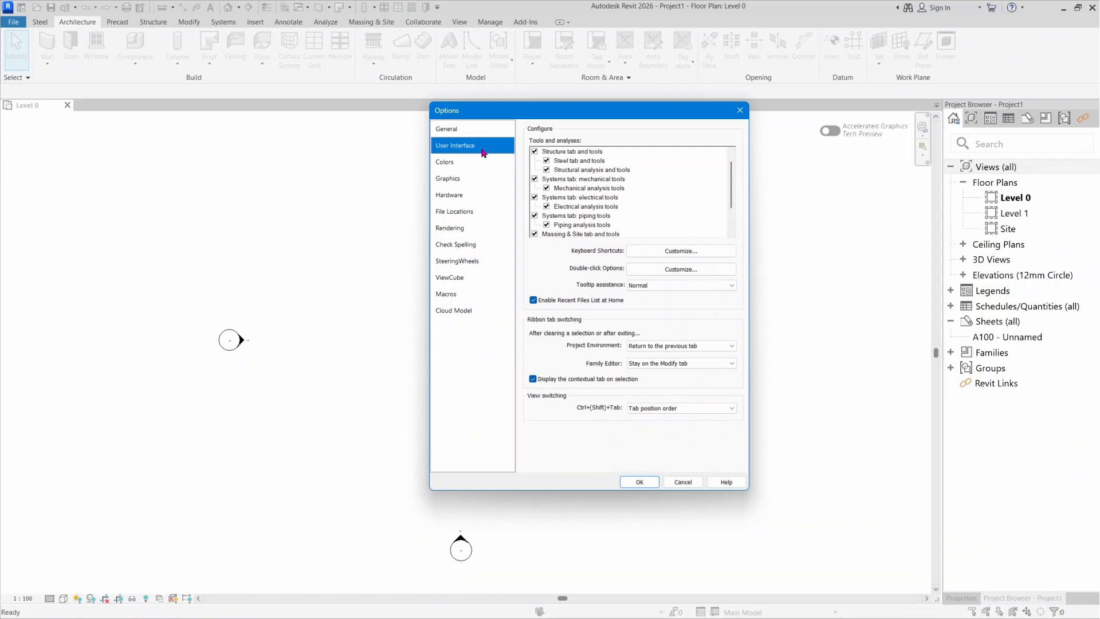
{"action": "left_click", "coordinate": [548, 161]}
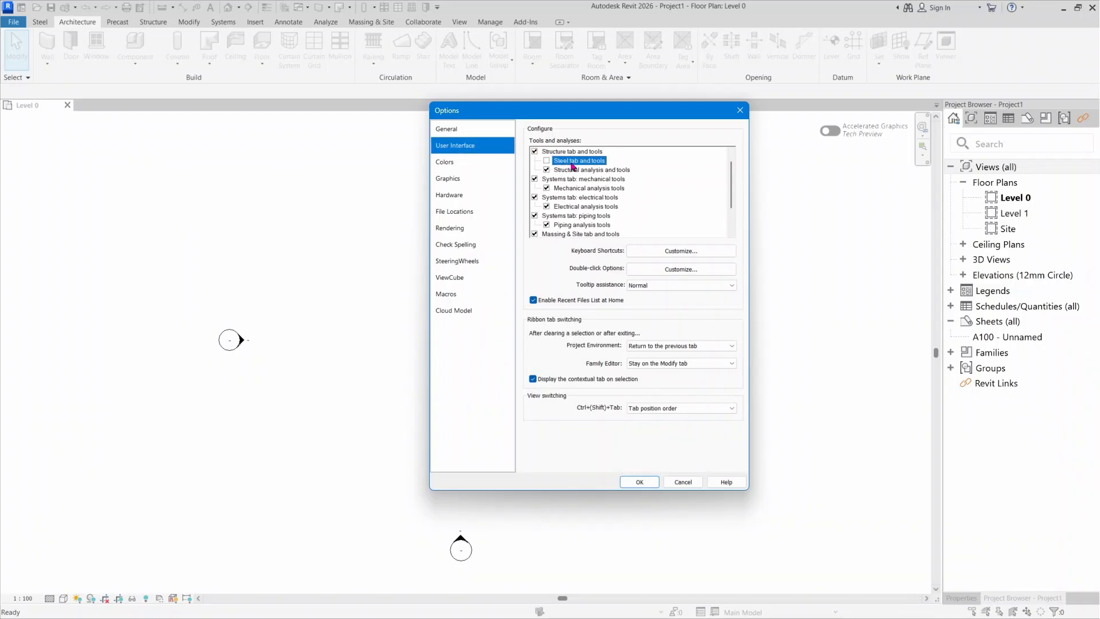
{"action": "left_click", "coordinate": [640, 483]}
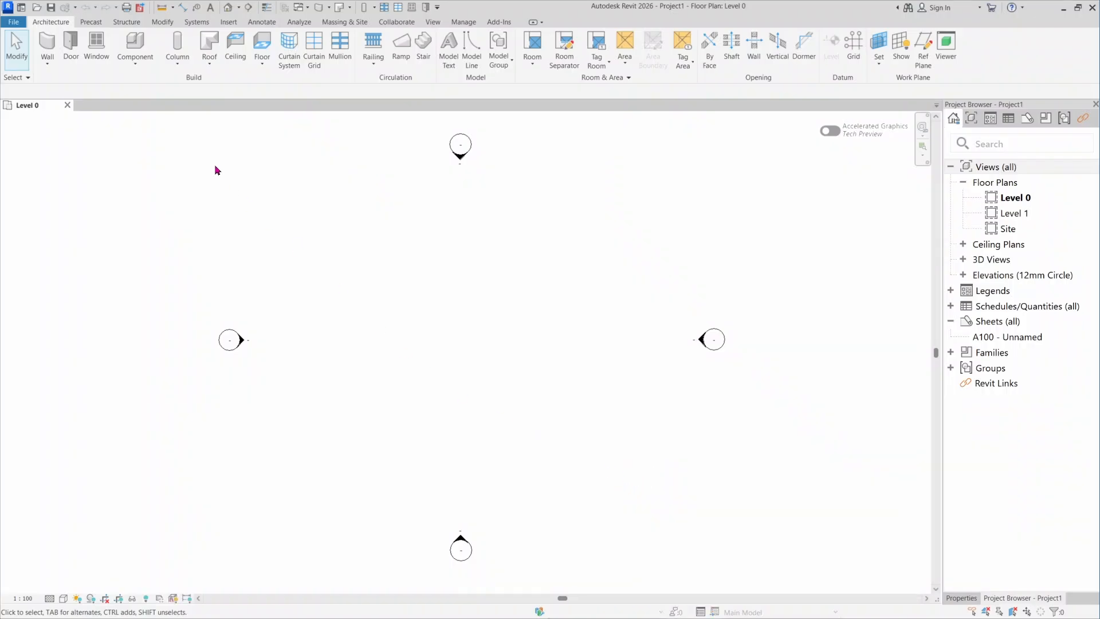
Turn Steel tab and tools back on in the User Interface options.
{"action": "left_click", "coordinate": [13, 22]}
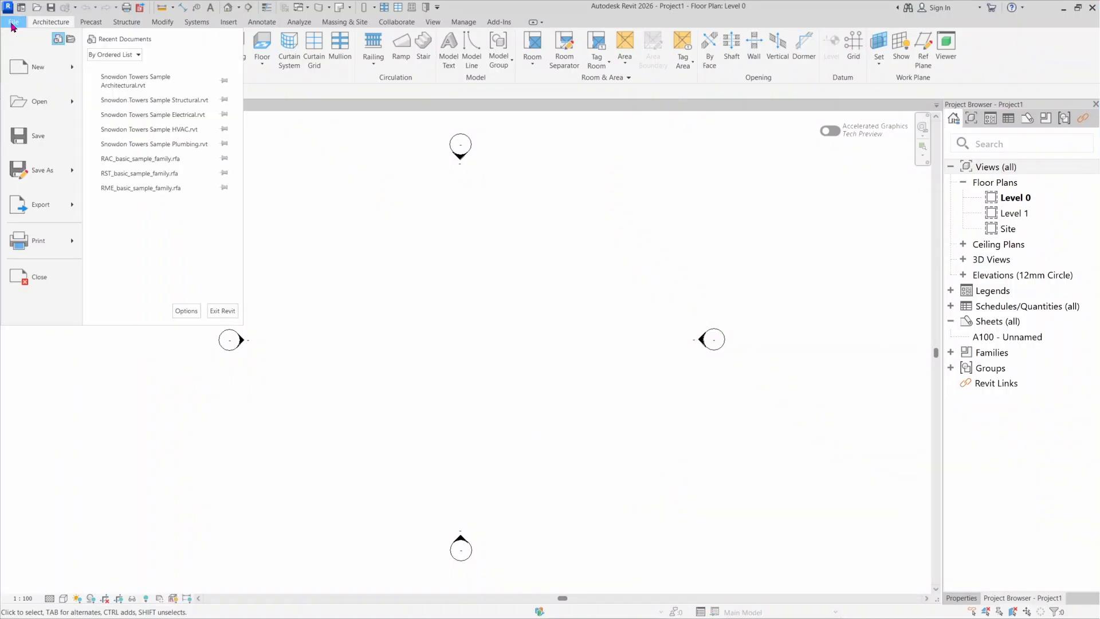
{"action": "left_click", "coordinate": [193, 312]}
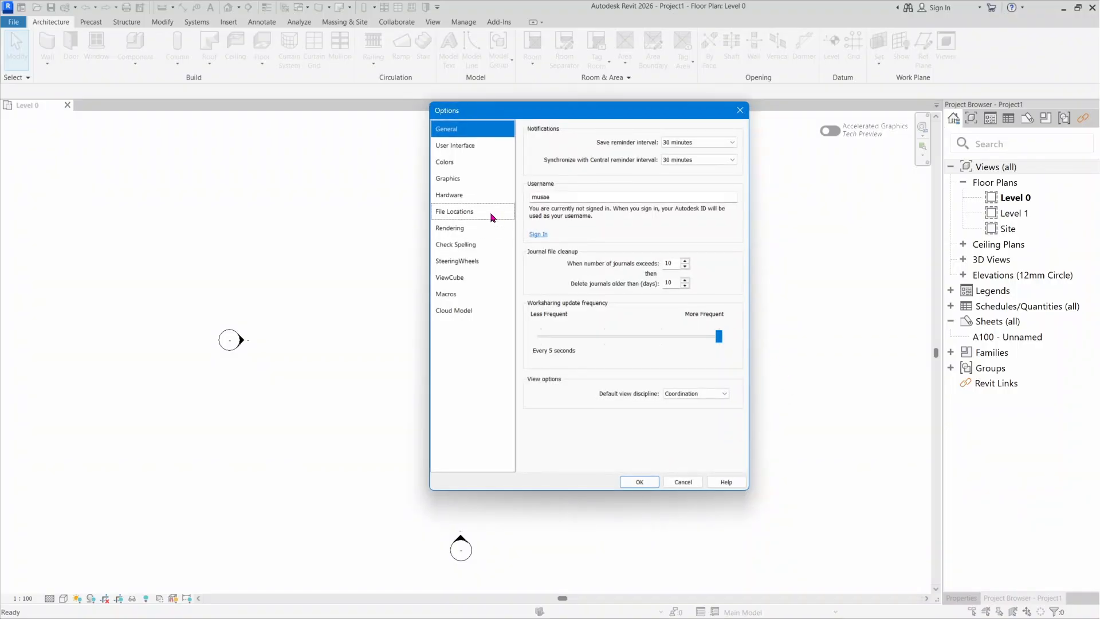
{"action": "left_click", "coordinate": [467, 146]}
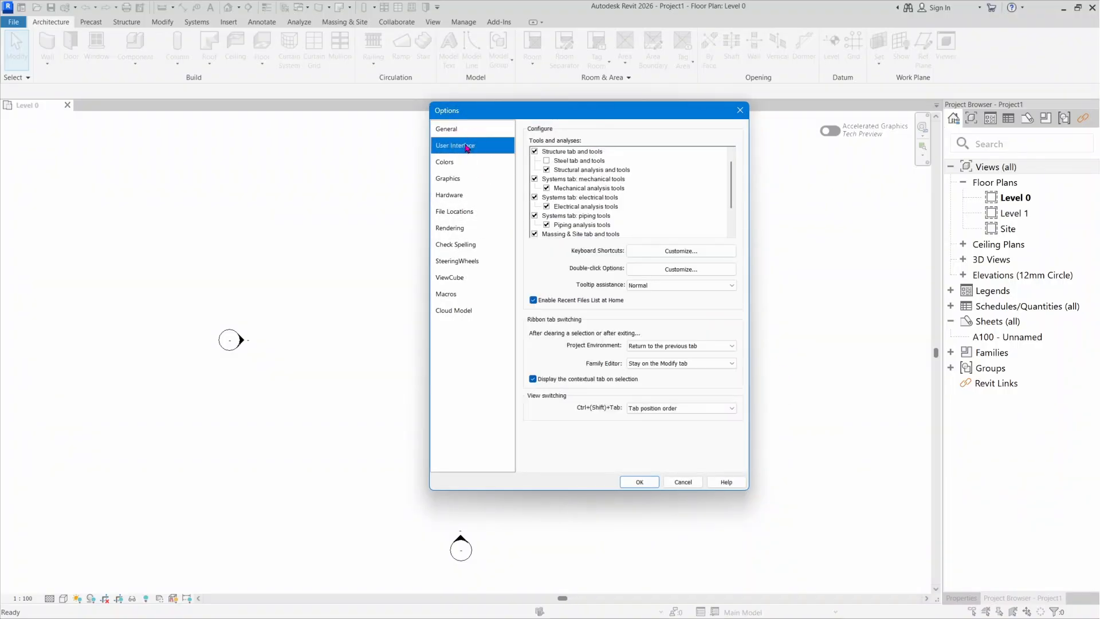
{"action": "left_click", "coordinate": [548, 162]}
{"action": "left_click", "coordinate": [639, 482]}
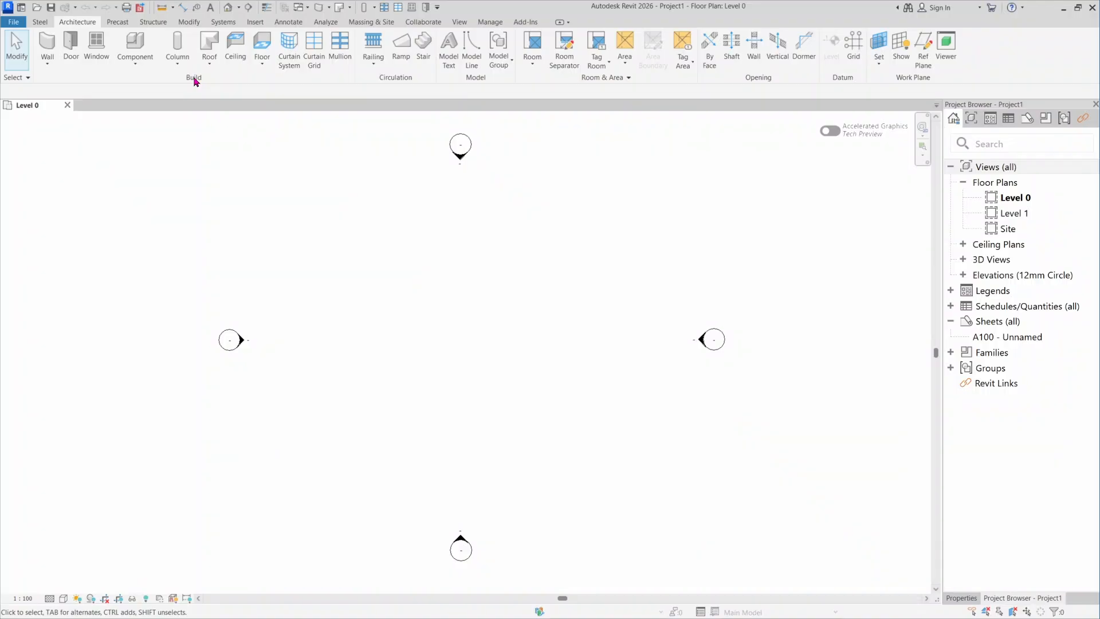
Float the Build and Circulation tool groups over the drawing area and return both to the ribbon.
{"action": "left_click_drag", "start_coordinate": [194, 80], "coordinate": [267, 279]}
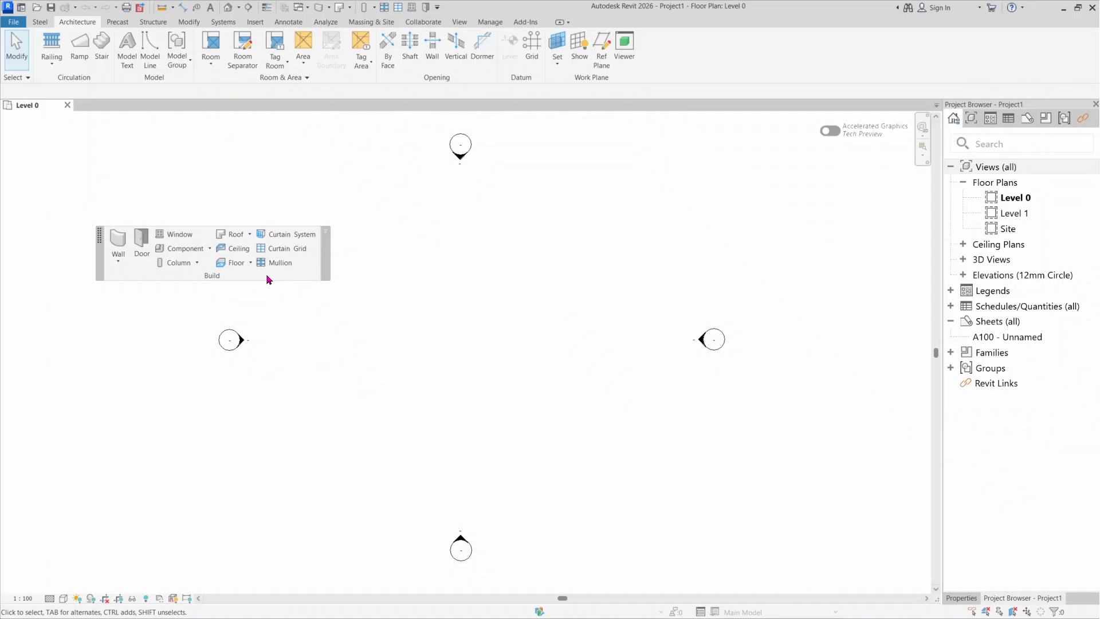
{"action": "left_click_drag", "start_coordinate": [88, 78], "coordinate": [370, 275]}
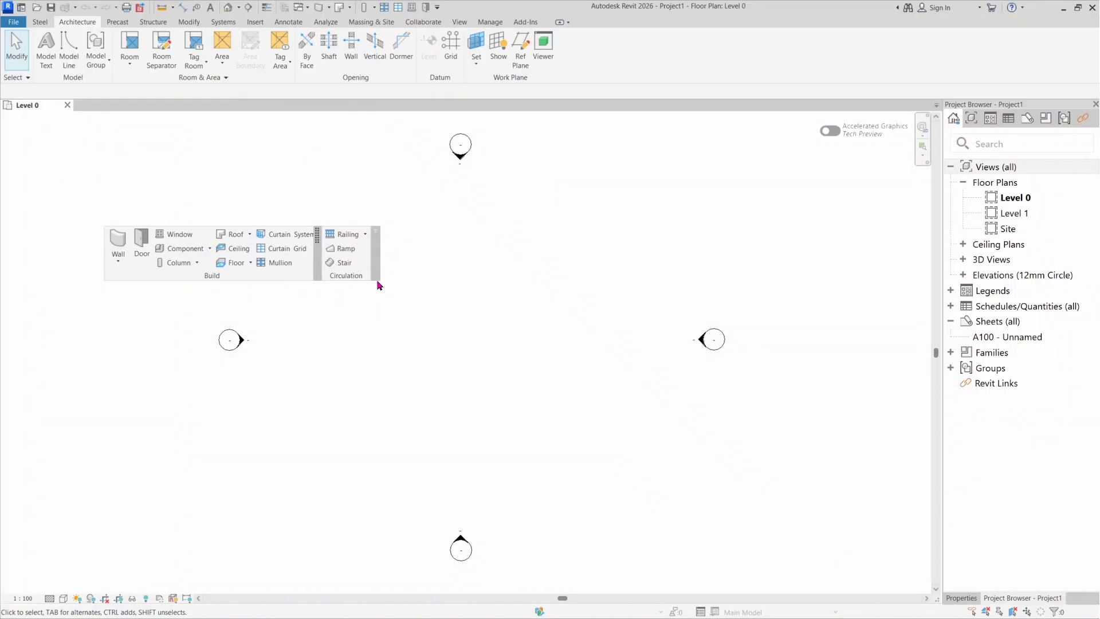
{"action": "left_click", "coordinate": [376, 232]}
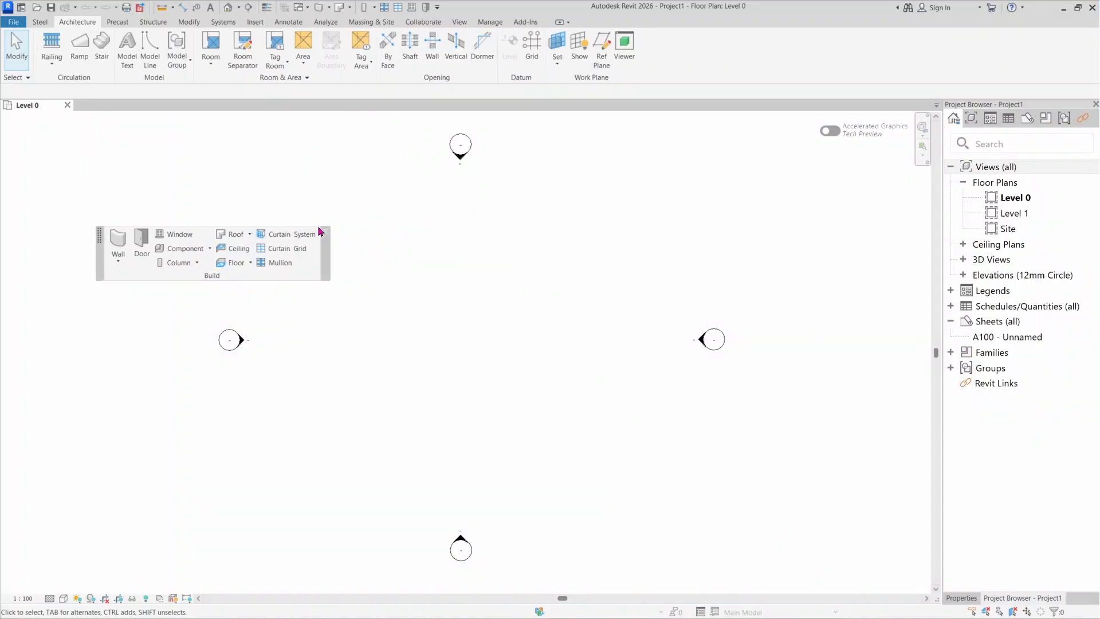
{"action": "left_click", "coordinate": [324, 231]}
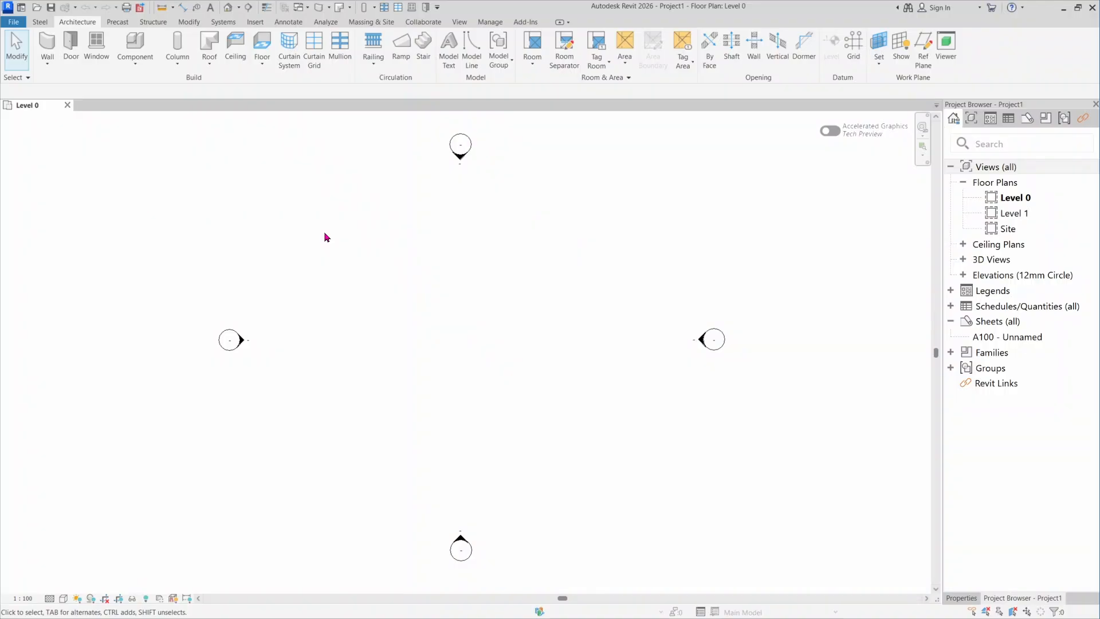
Move the Build group between Room & Area and Opening on the ribbon, and move it back to the front.
{"action": "left_click", "coordinate": [193, 84]}
{"action": "left_click_drag", "start_coordinate": [194, 83], "coordinate": [343, 77]}
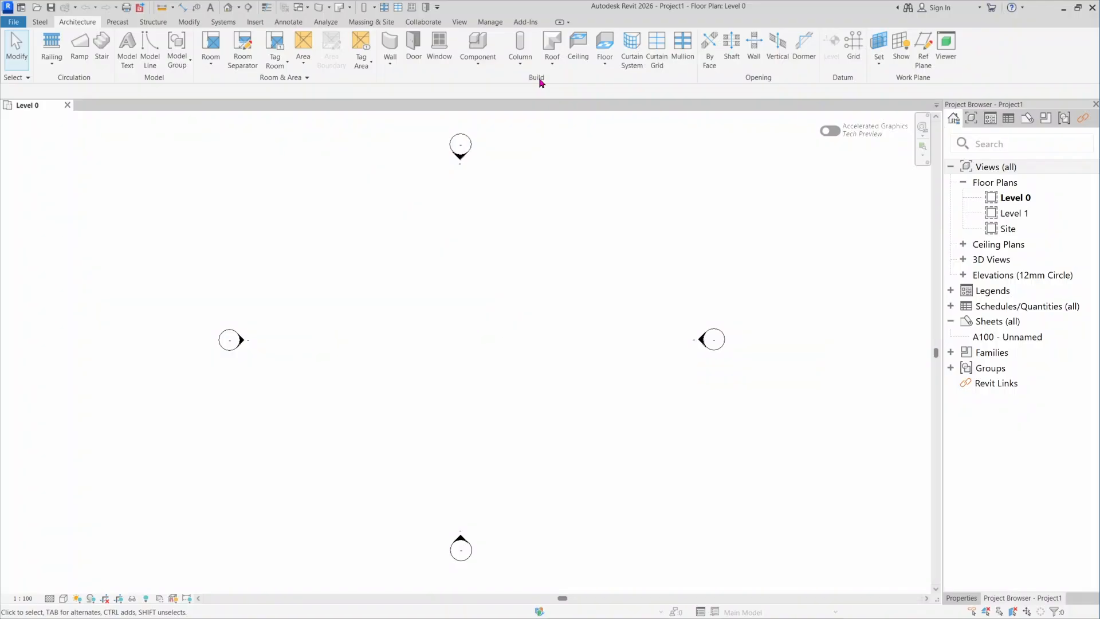
{"action": "left_click_drag", "start_coordinate": [540, 83], "coordinate": [59, 81]}
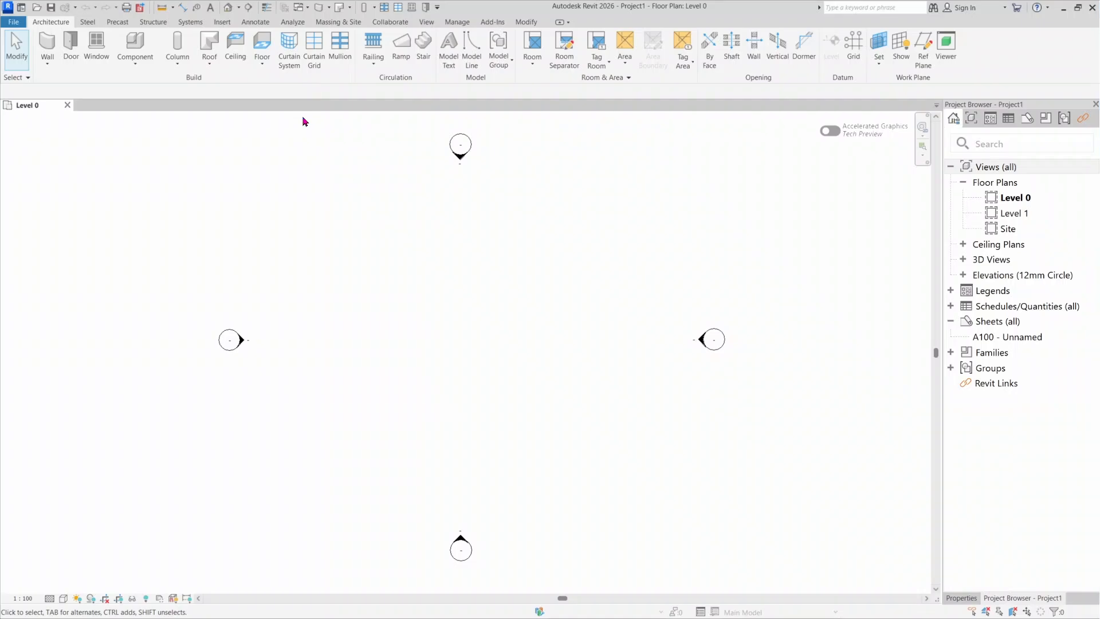
Start the Wall tool to examine its contextual ribbon and placement options, and exit without drawing.
{"action": "left_click", "coordinate": [50, 51]}
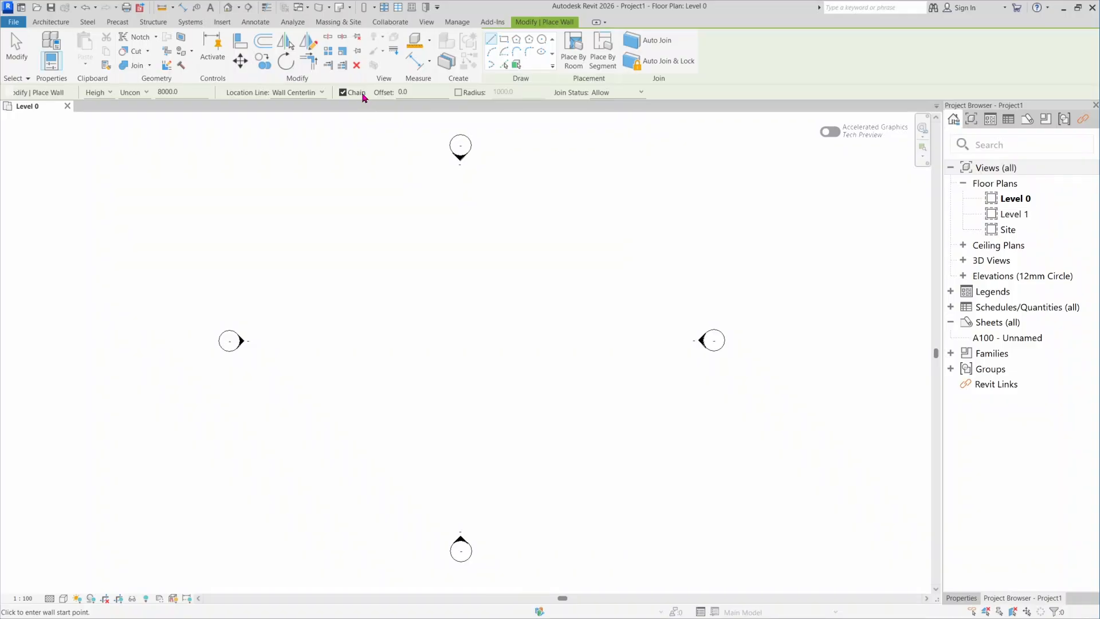
{"action": "key", "text": "Escape"}
{"action": "key", "text": "Escape"}
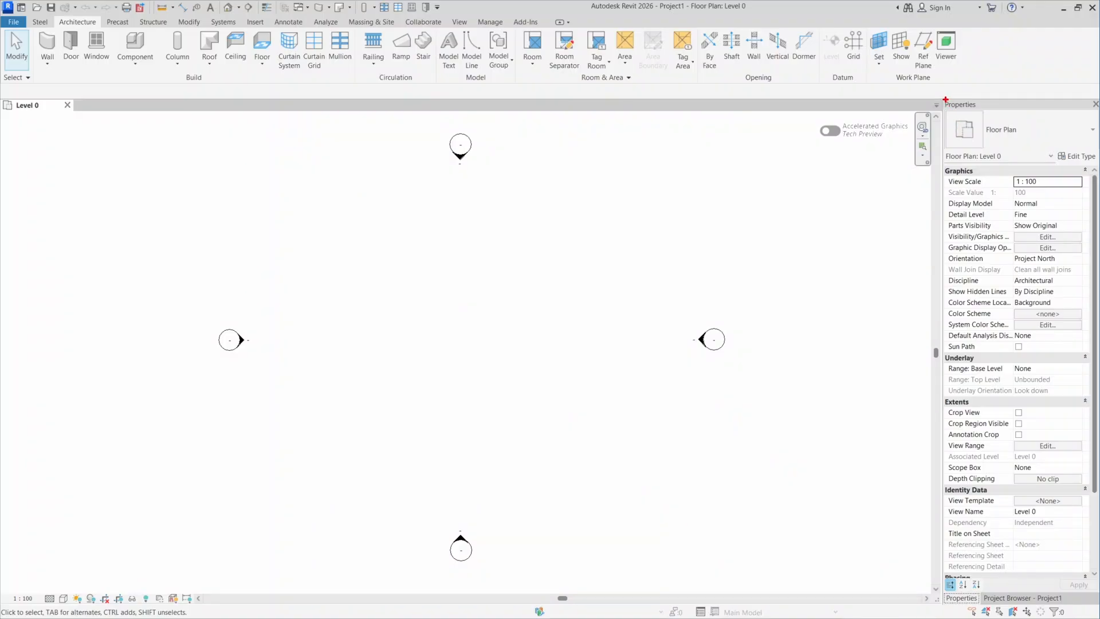
{"action": "mouse_move", "coordinate": [946, 99]}
{"action": "left_mouse_down"}
{"action": "mouse_move", "coordinate": [1013, 208]}
{"action": "mouse_move", "coordinate": [1078, 385]}
{"action": "mouse_move", "coordinate": [1098, 526]}
{"action": "mouse_move", "coordinate": [1091, 571]}
{"action": "left_mouse_up"}
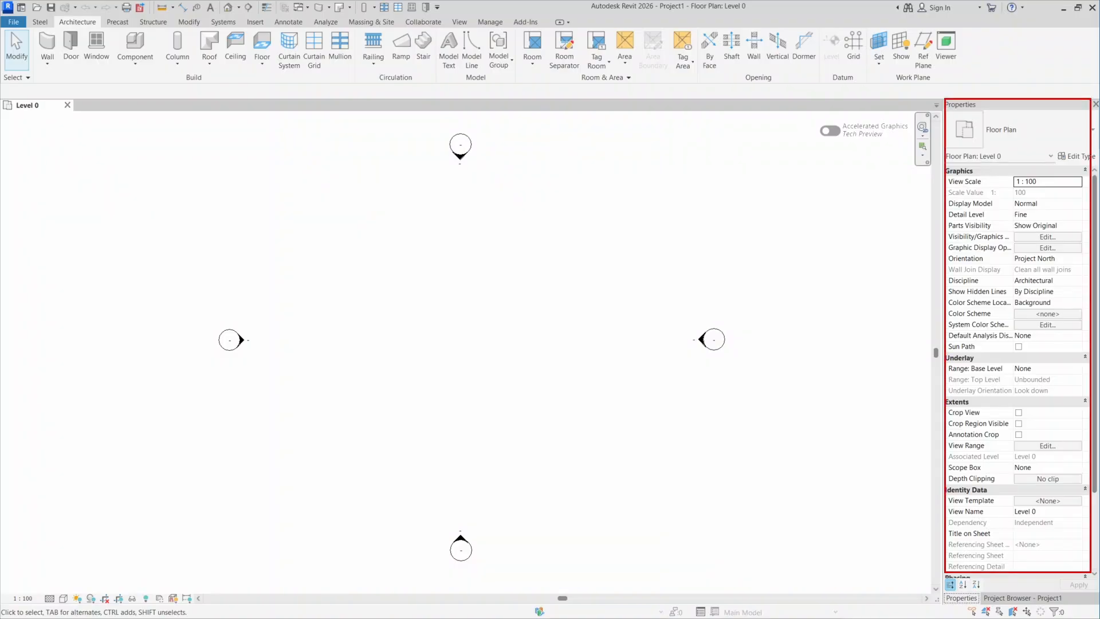
{"action": "key", "text": "Escape"}
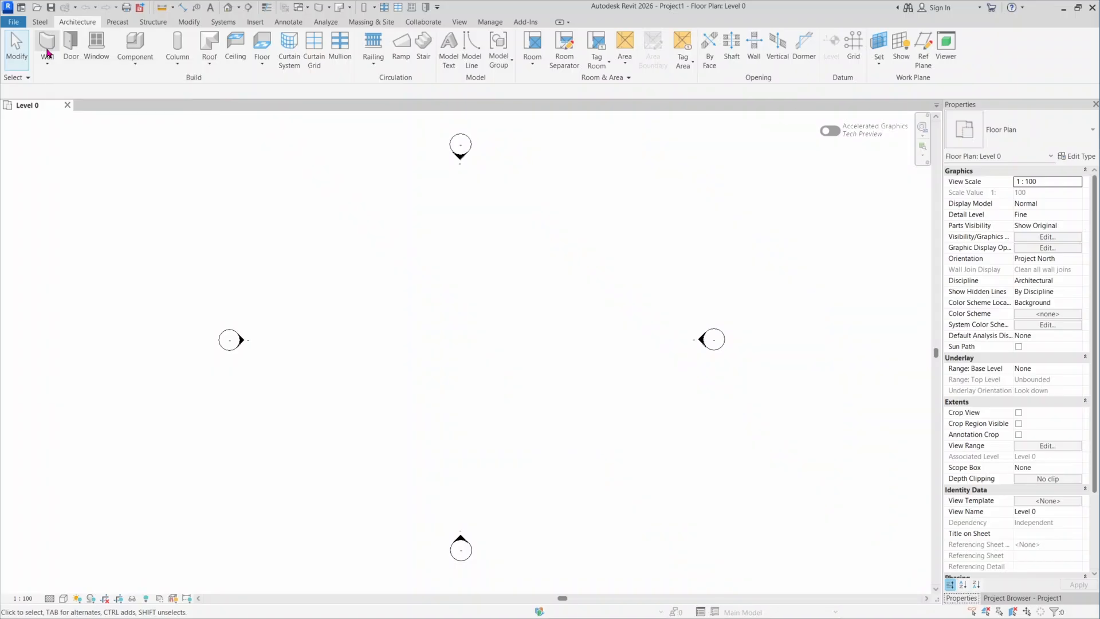
Draw one horizontal wall about 16700 mm long in the Level 0 plan, below the upper elevation marker.
{"action": "key", "text": "w"}
{"action": "key", "text": "a"}
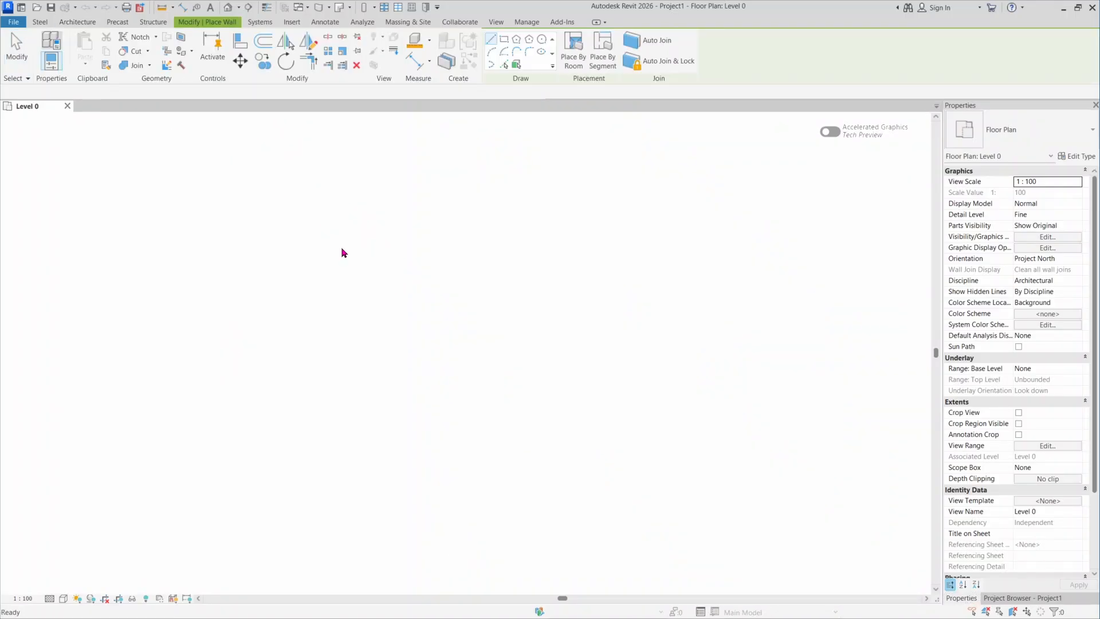
{"action": "left_click", "coordinate": [326, 241]}
{"action": "left_click", "coordinate": [625, 241]}
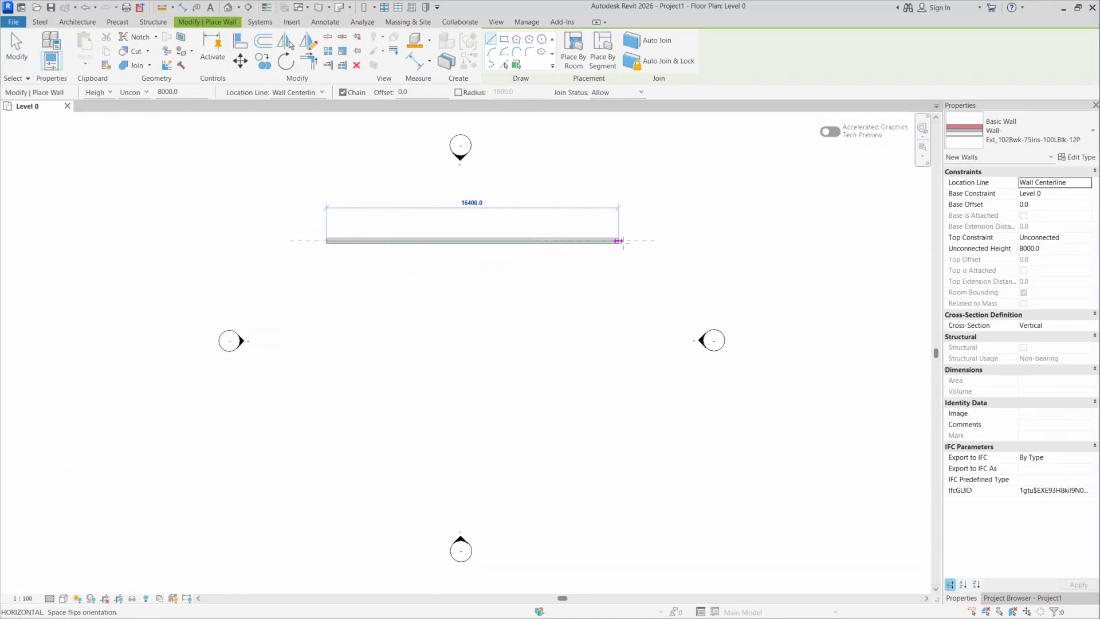
{"action": "key", "text": "Escape"}
{"action": "key", "text": "Escape"}
Select the horizontal wall to review its properties, and clear the selection.
{"action": "left_click_drag", "start_coordinate": [650, 220], "coordinate": [405, 291]}
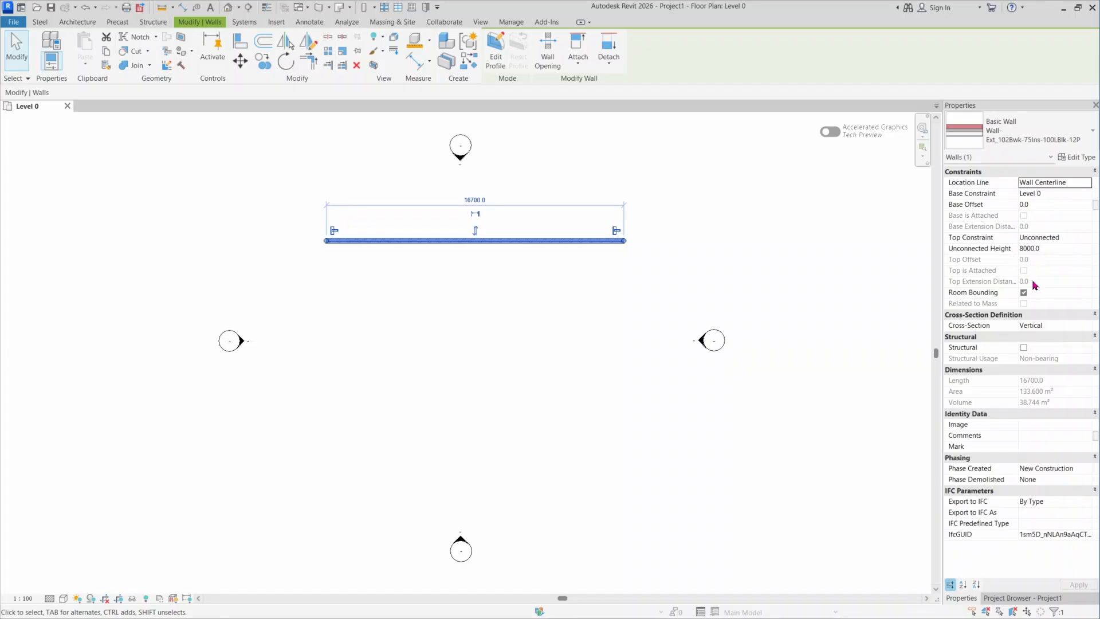
{"action": "left_click", "coordinate": [649, 265]}
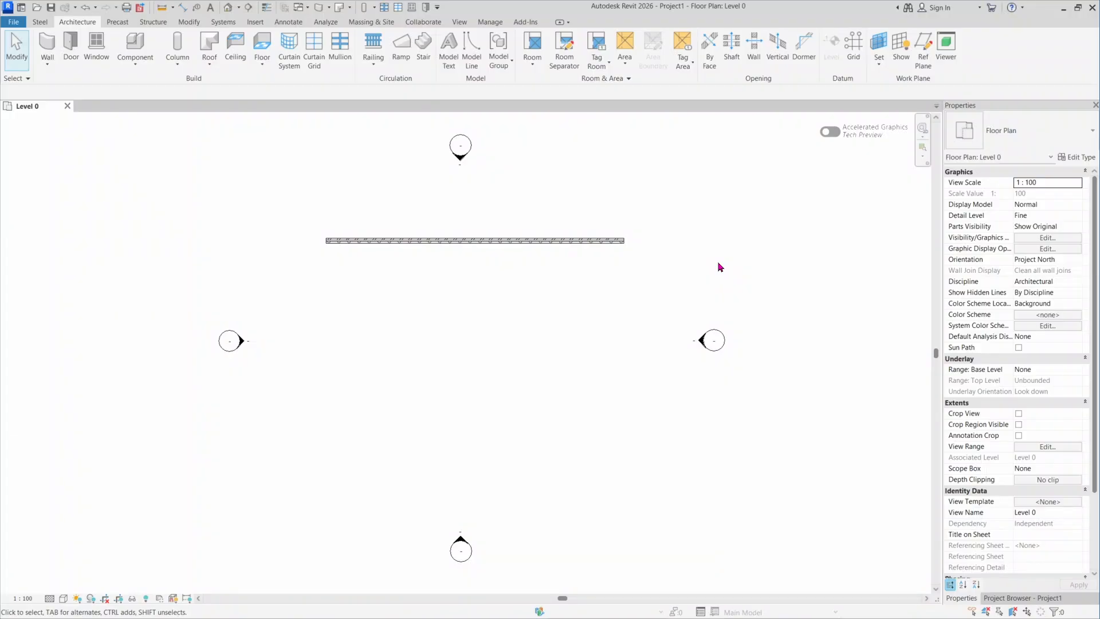
Switch back and forth between the Project Browser and the Properties palette, ending with the Floor Plan properties.
{"action": "key", "text": "p"}
{"action": "key", "text": "b"}
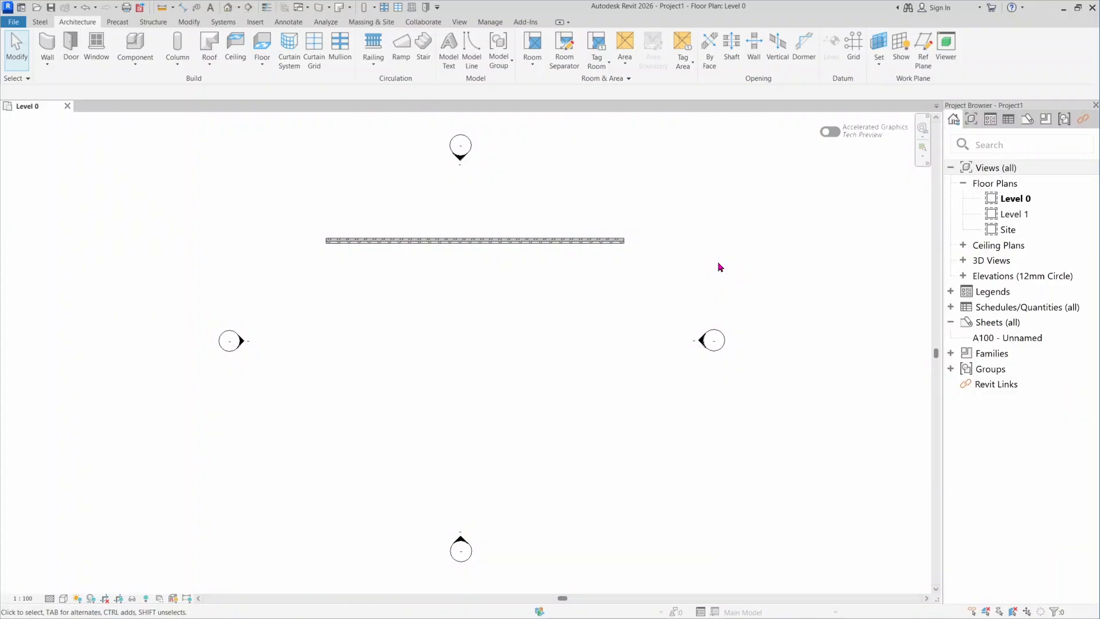
{"action": "key", "text": "p"}
{"action": "key", "text": "p"}
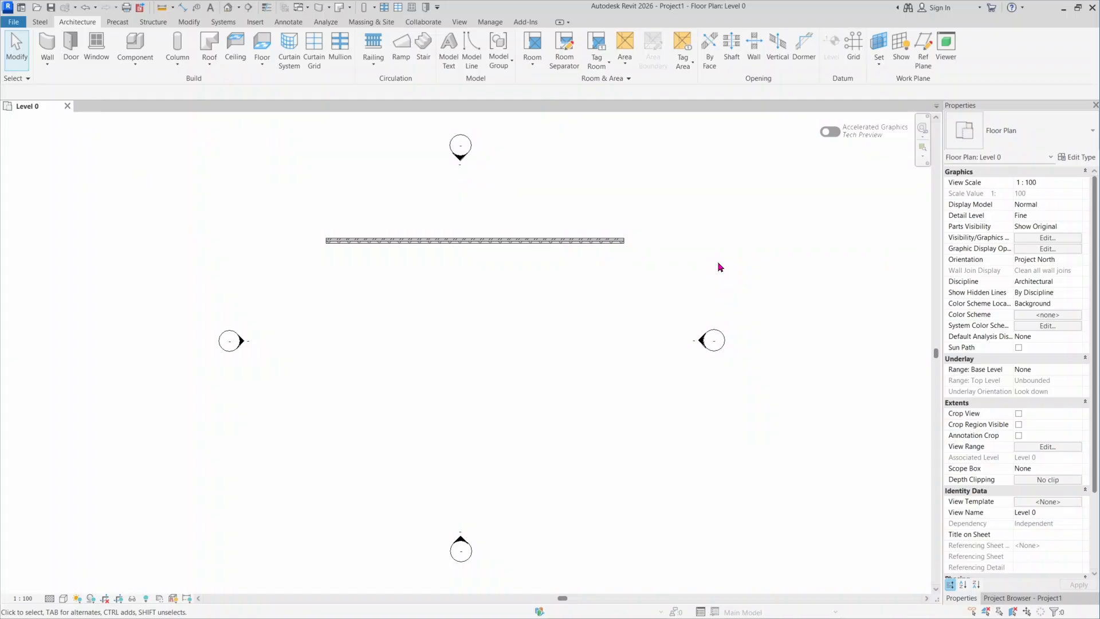
{"action": "key", "text": "v"}
{"action": "key", "text": "b"}
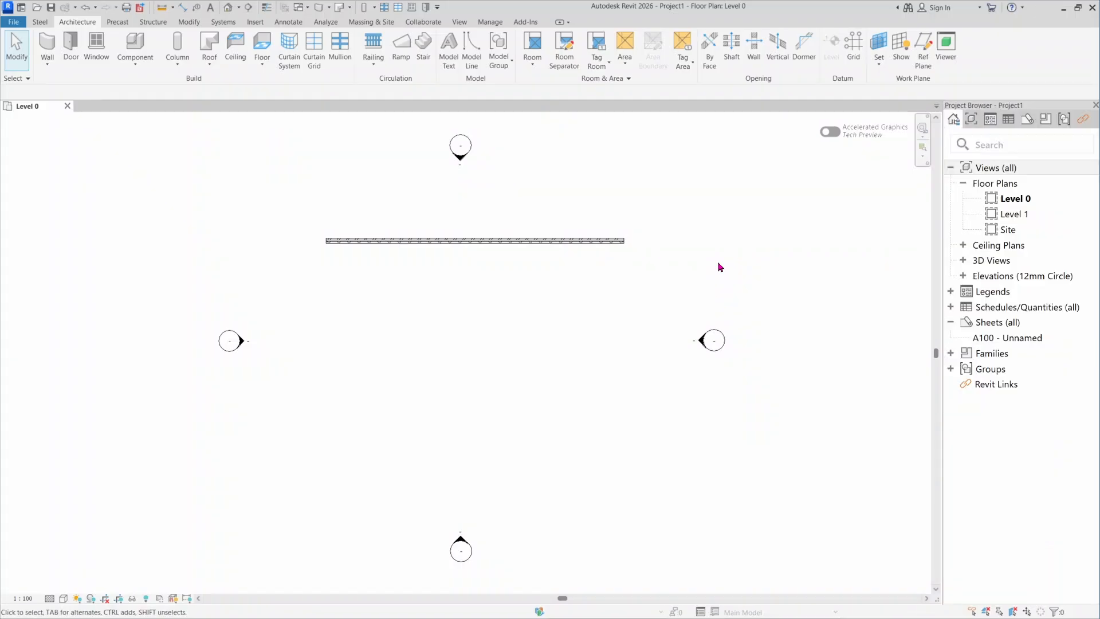
{"action": "key", "text": "v"}
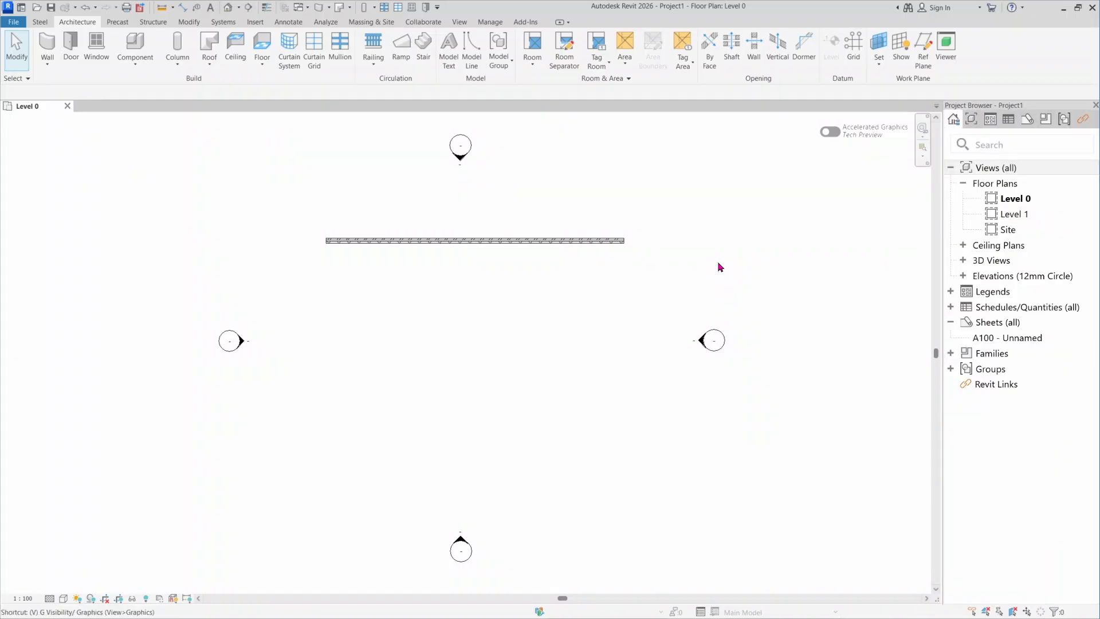
{"action": "key", "text": "p"}
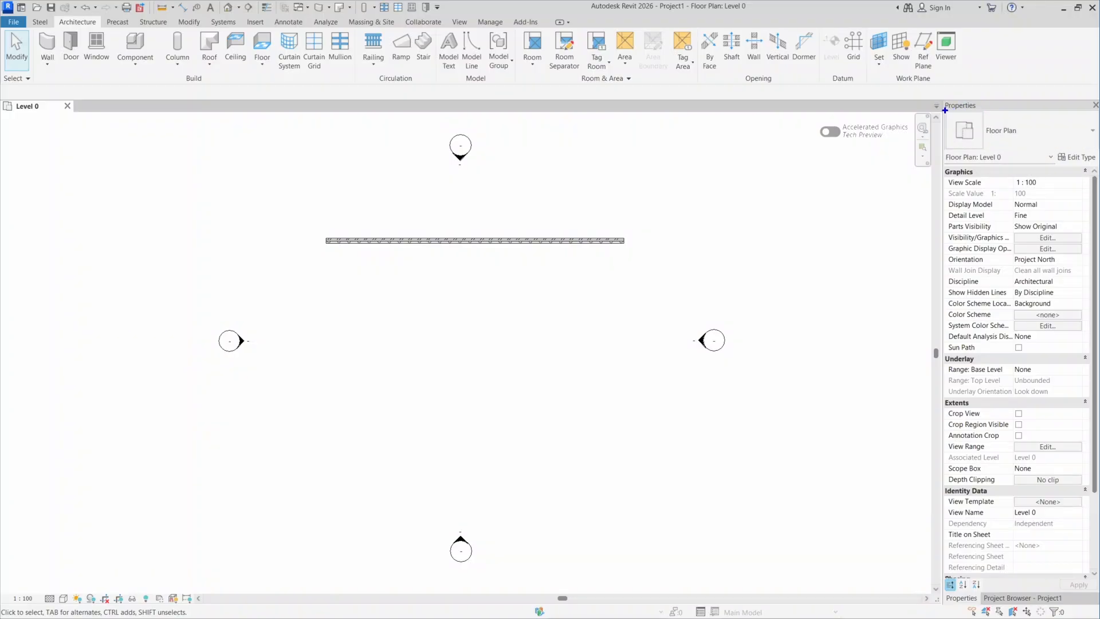
{"action": "mouse_move", "coordinate": [945, 110]}
{"action": "left_mouse_down", "text": "ctrl"}
{"action": "mouse_move", "coordinate": [983, 132]}
{"action": "mouse_move", "coordinate": [1099, 150]}
{"action": "left_mouse_up", "text": "ctrl"}
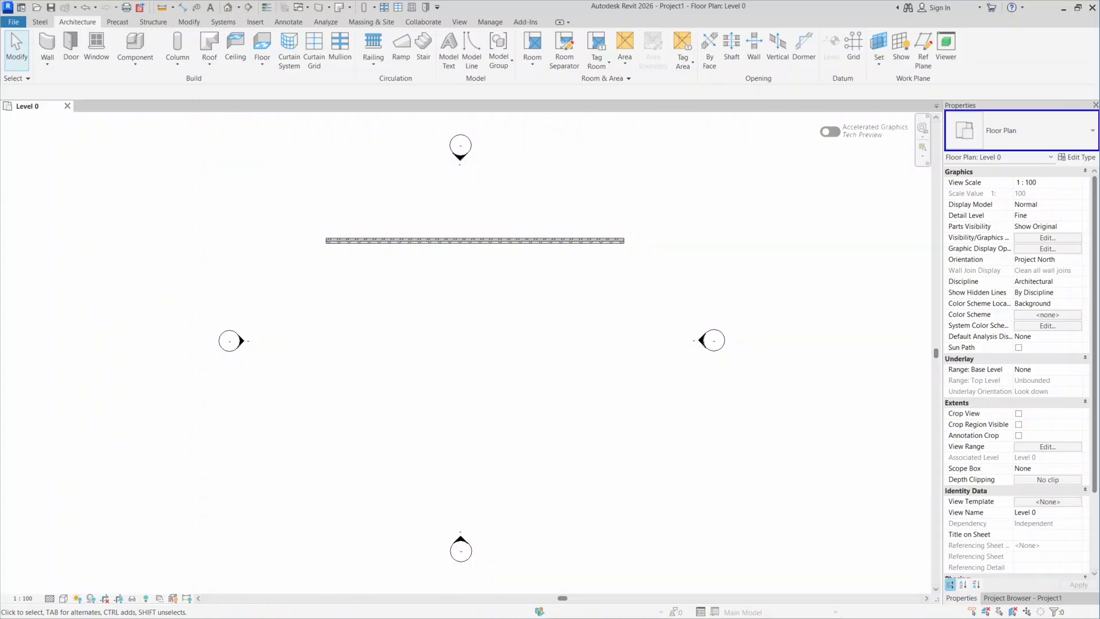
Change the horizontal wall's type to Wall-Ext_215Bwk and clear the selection.
{"action": "left_click", "coordinate": [605, 241]}
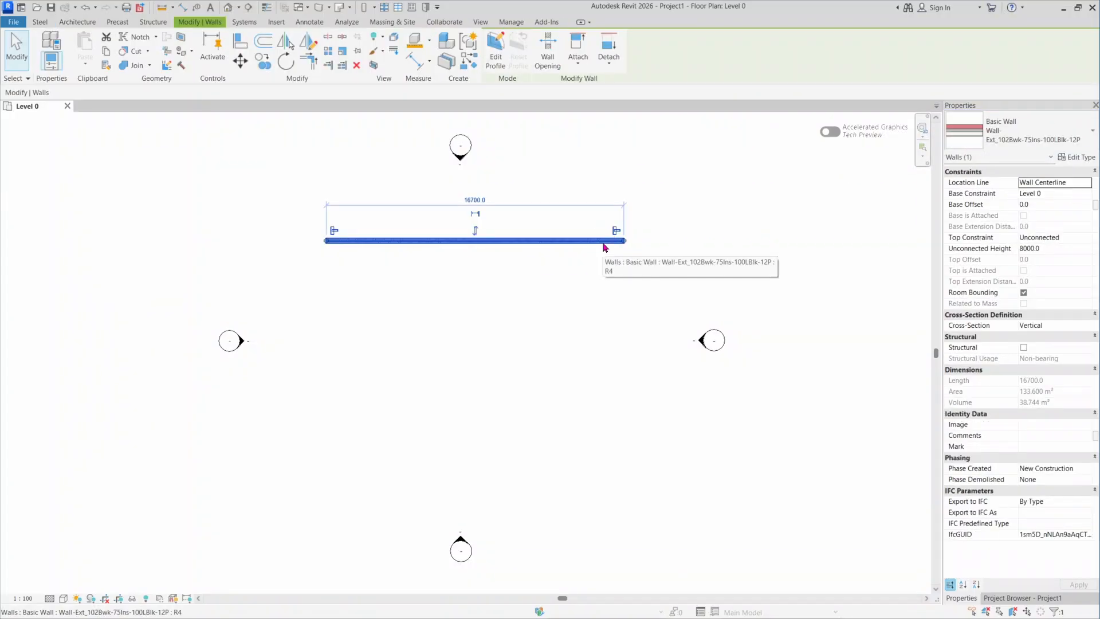
{"action": "left_click", "coordinate": [1082, 142]}
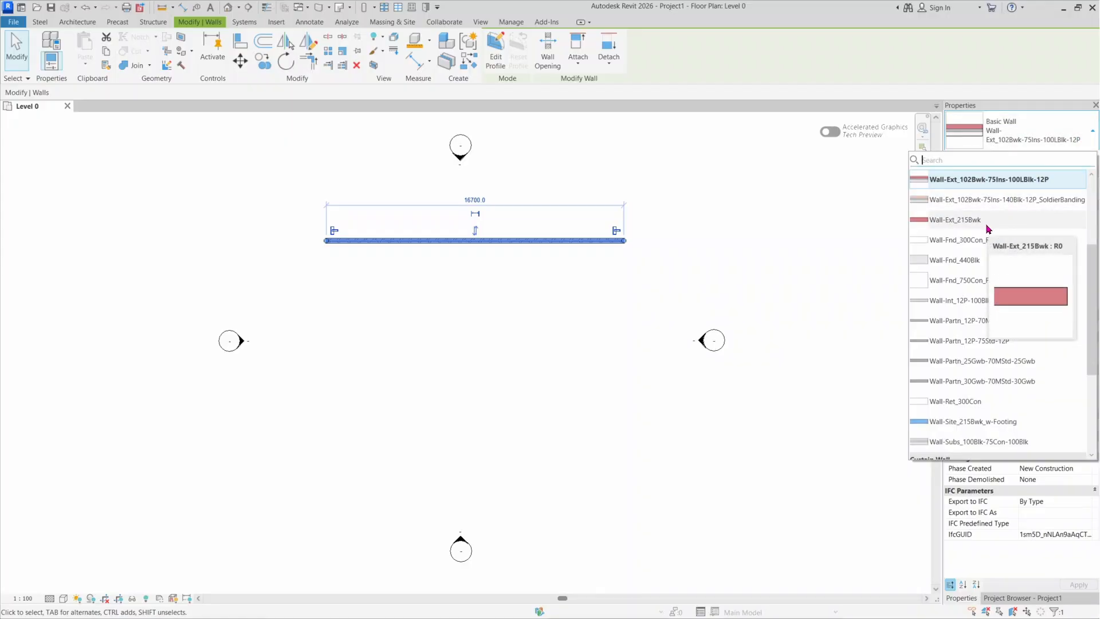
{"action": "left_click", "coordinate": [971, 225]}
{"action": "key", "text": "Escape"}
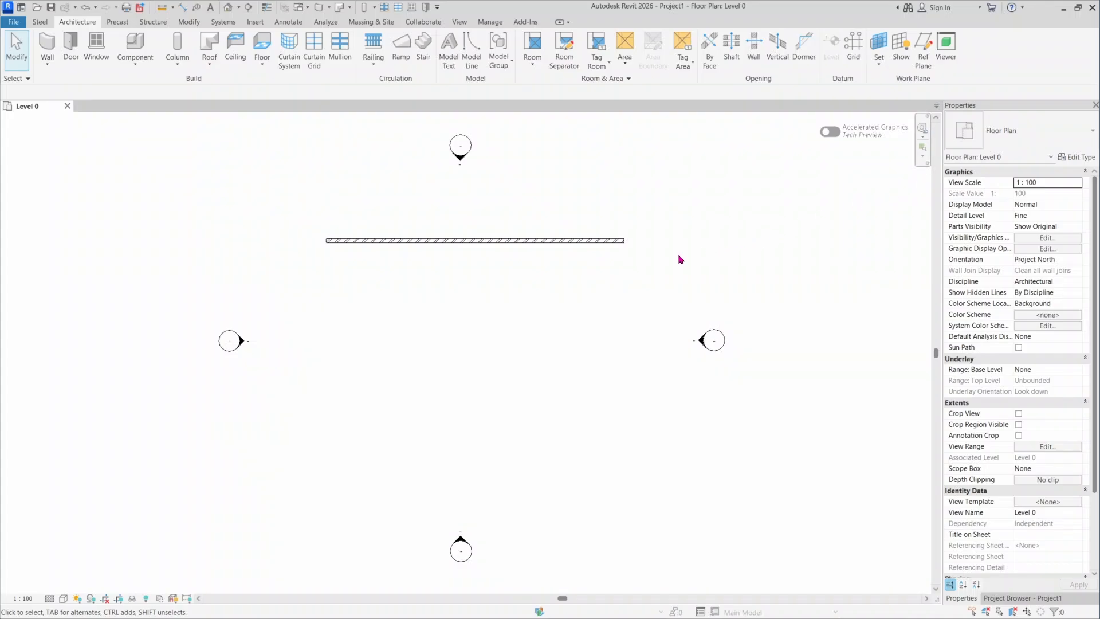
Delete the horizontal wall and draw a closed rectangle of Wall-Ext_102Bwk-75Ins-100LBlk-12P walls about 12300 mm wide between the elevation markers.
{"action": "left_click", "coordinate": [555, 246]}
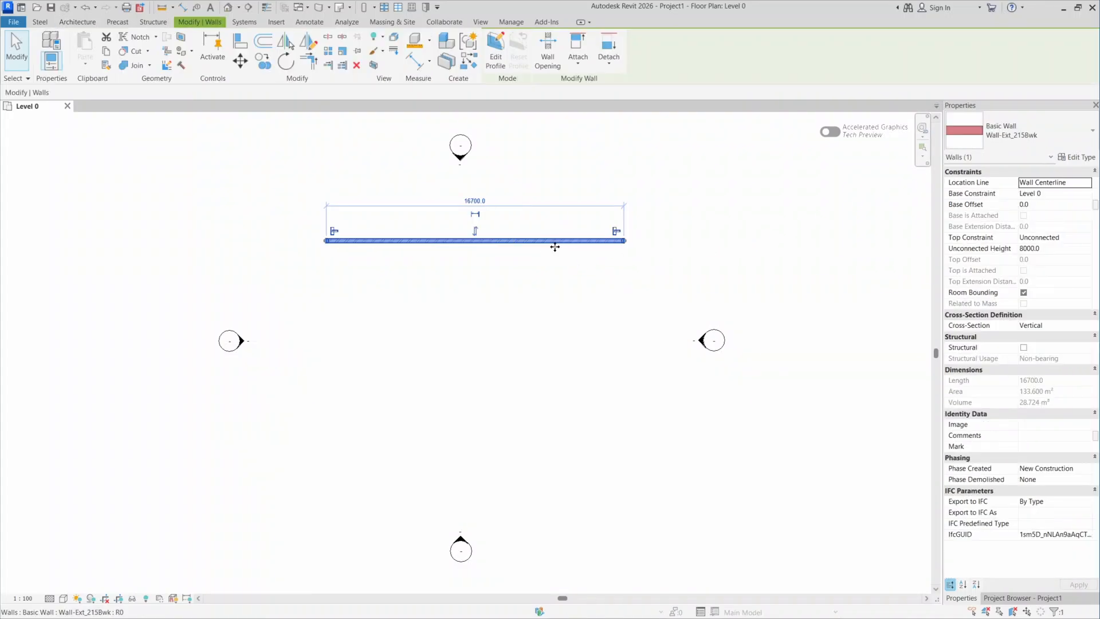
{"action": "key", "text": "Delete"}
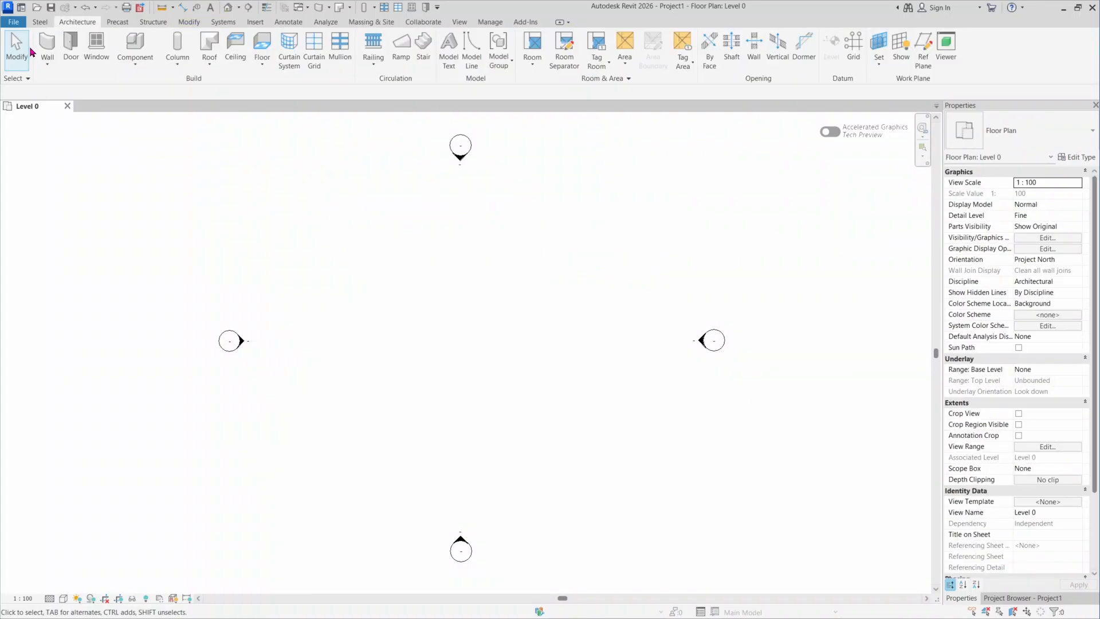
{"action": "key", "text": "w"}
{"action": "key", "text": "a"}
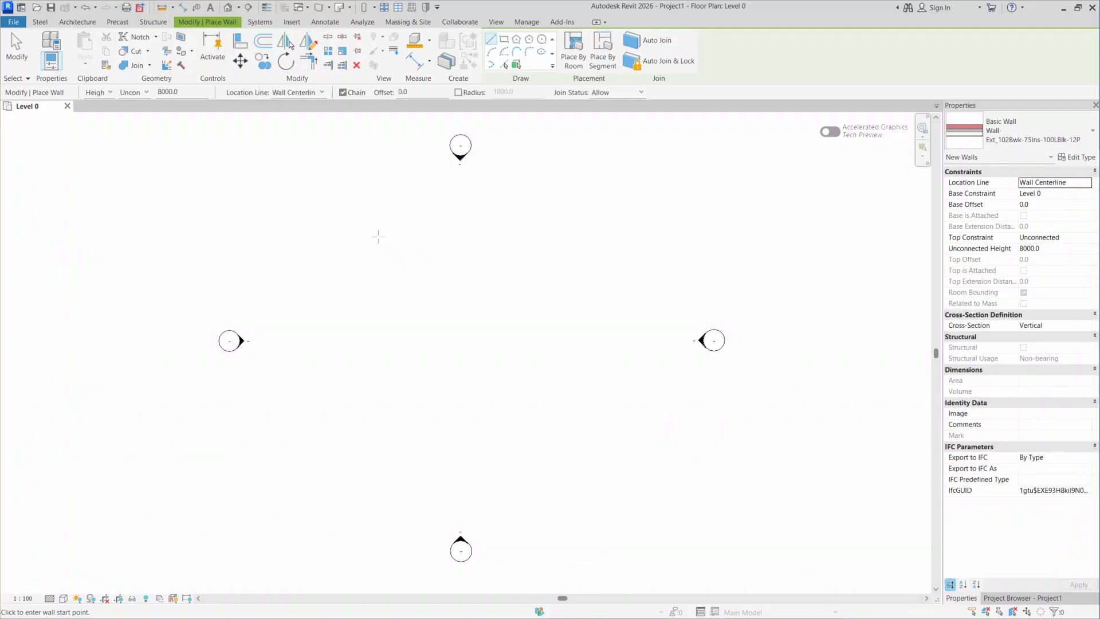
{"action": "left_click", "coordinate": [370, 231]}
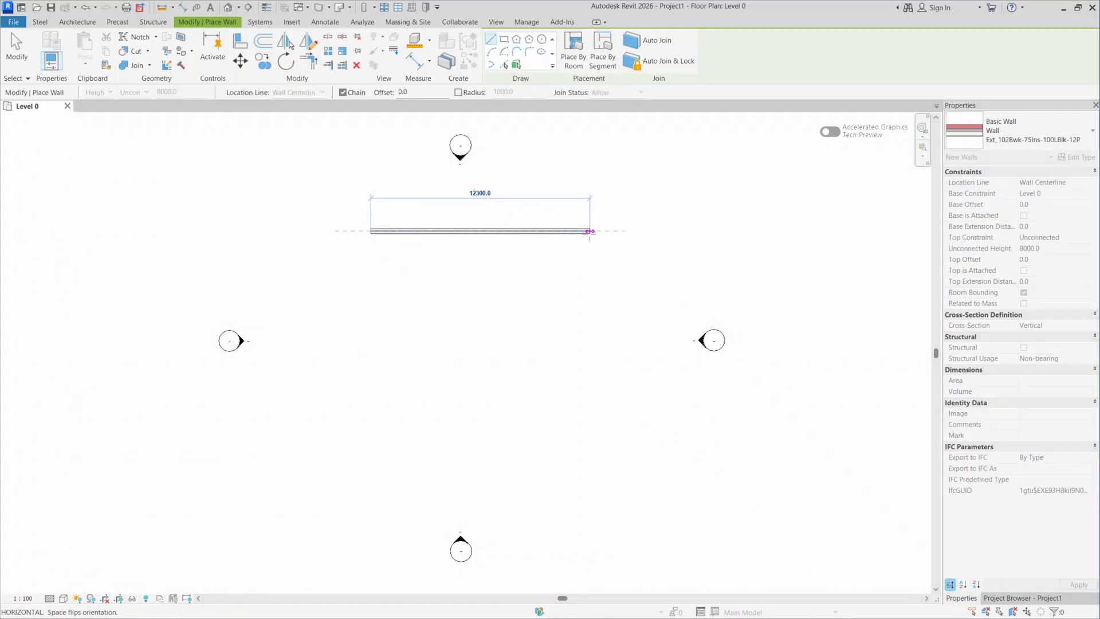
{"action": "left_click", "coordinate": [590, 231]}
{"action": "left_click", "coordinate": [591, 370]}
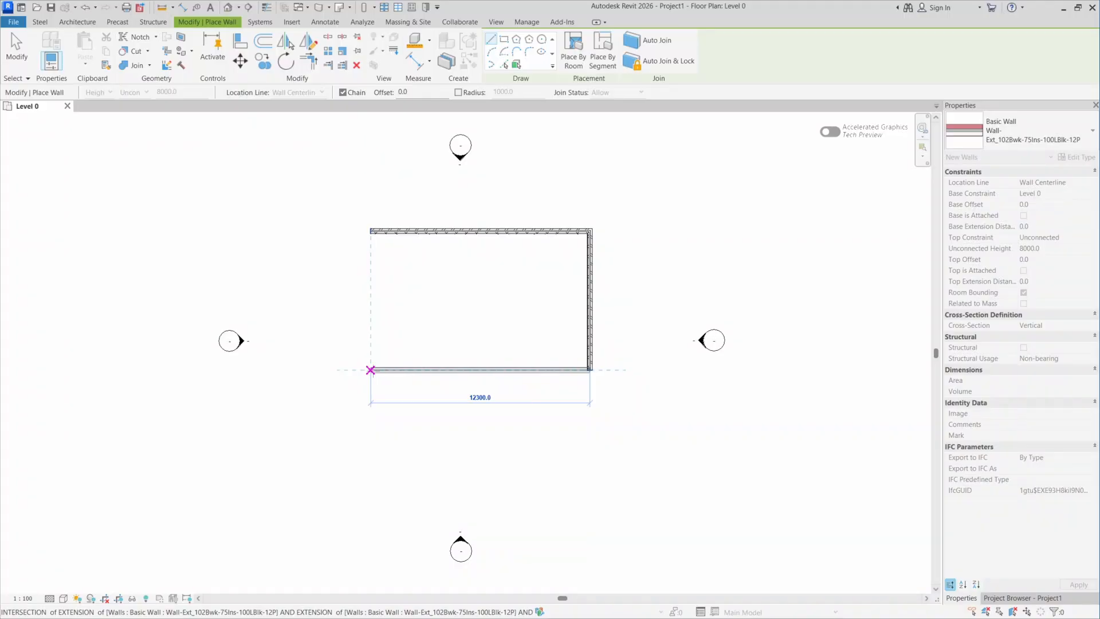
{"action": "left_click", "coordinate": [370, 370]}
{"action": "left_click", "coordinate": [370, 231]}
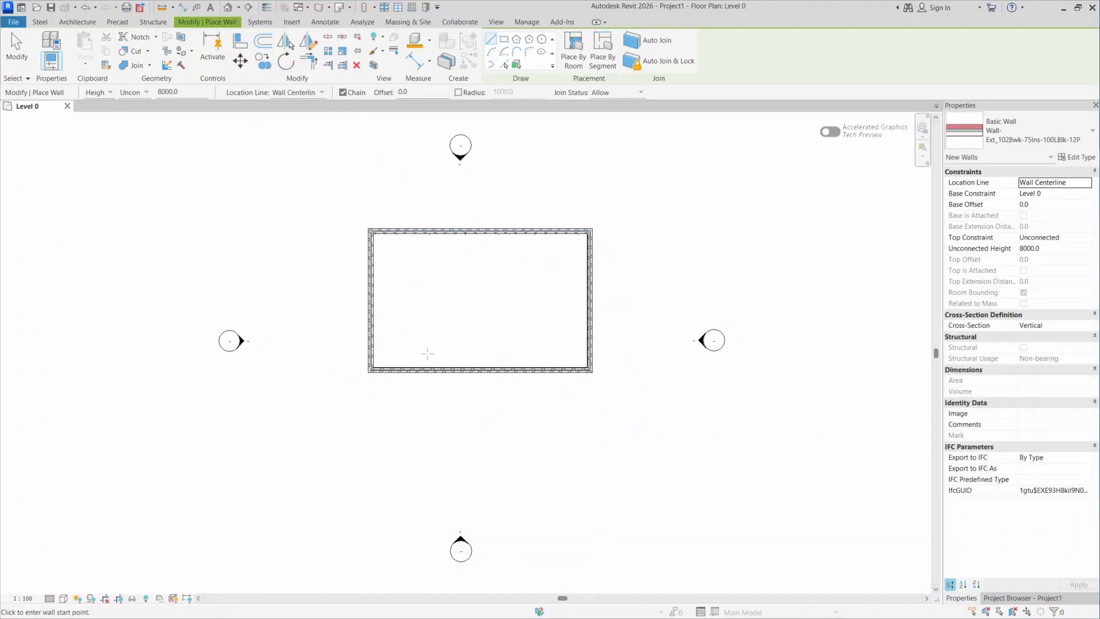
Place a Doors_ExtDbl_Flush 1810x2110mm double door in the left-hand wall, about 1400 mm below its upper corner.
{"action": "left_click", "coordinate": [79, 23]}
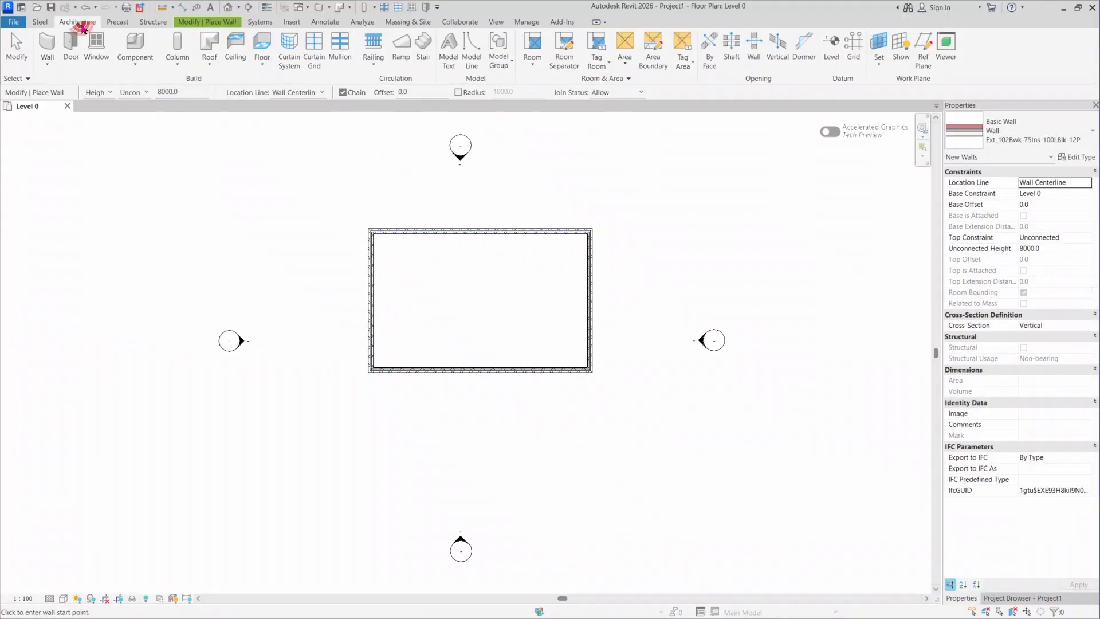
{"action": "left_click", "coordinate": [72, 57]}
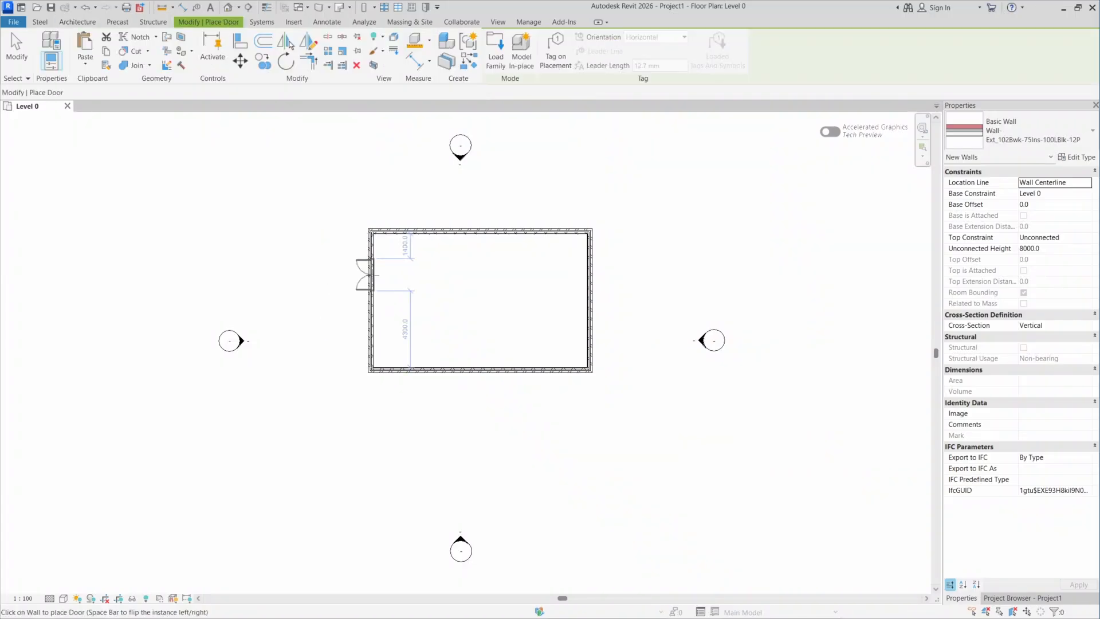
{"action": "left_click", "coordinate": [382, 272]}
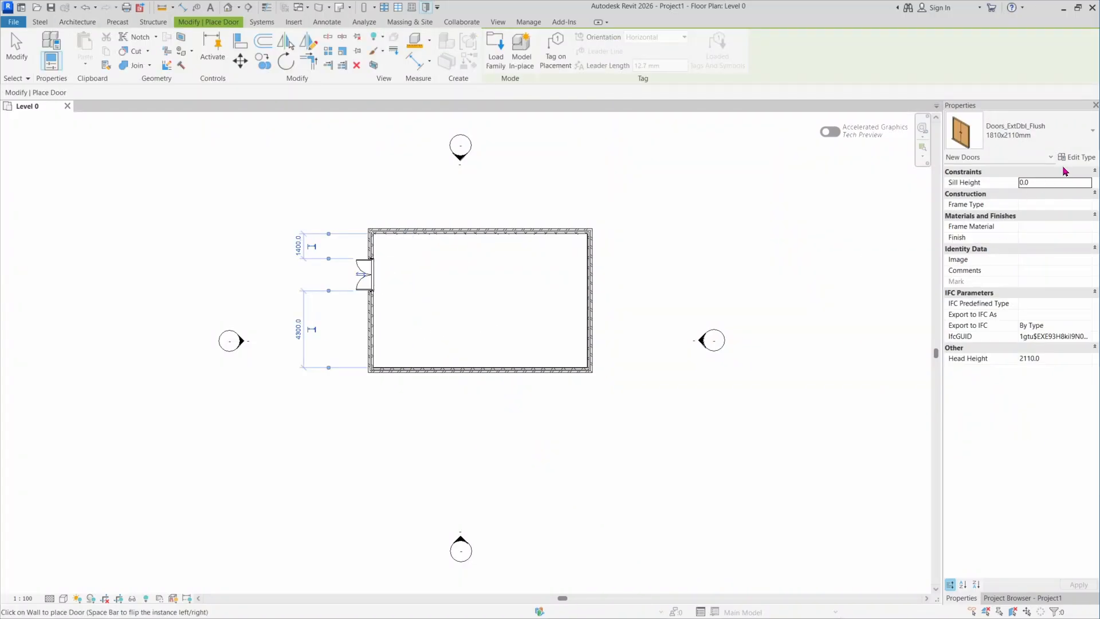
Place two Doors_IntSgl 810x2110mm doors, one in the left-hand wall below the double door and one in the upper wall.
{"action": "left_click", "coordinate": [1091, 131]}
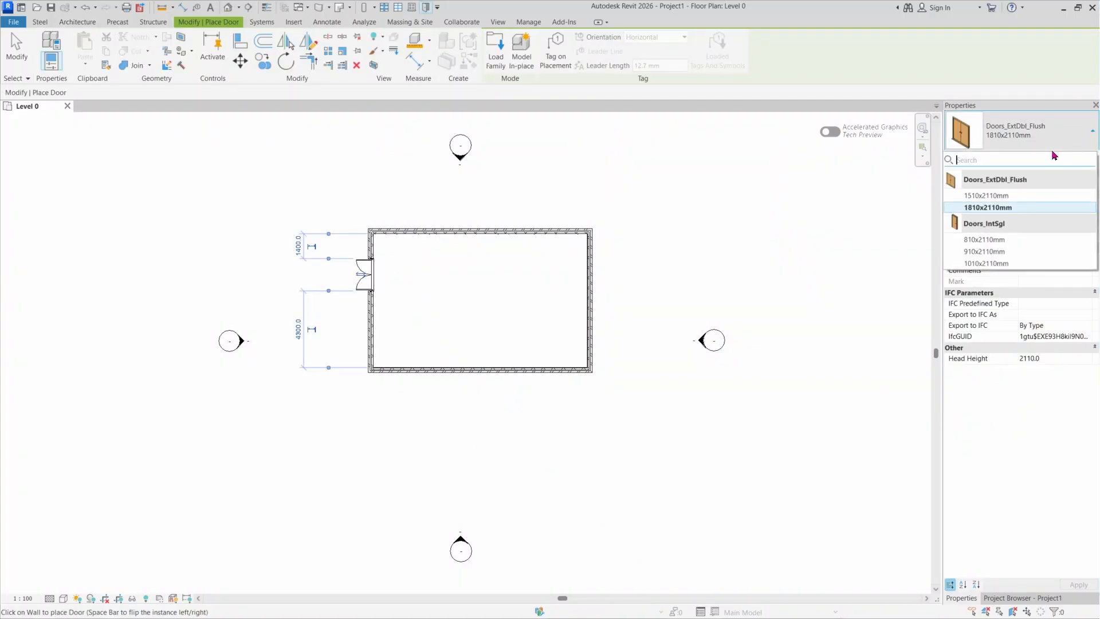
{"action": "left_click", "coordinate": [986, 240]}
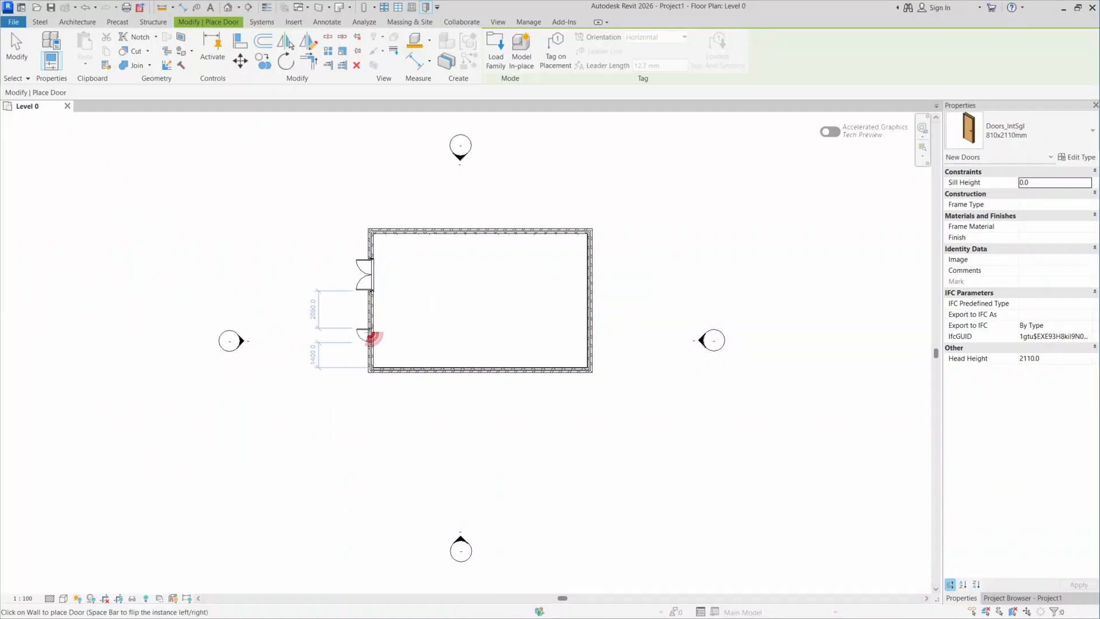
{"action": "left_click", "coordinate": [371, 337]}
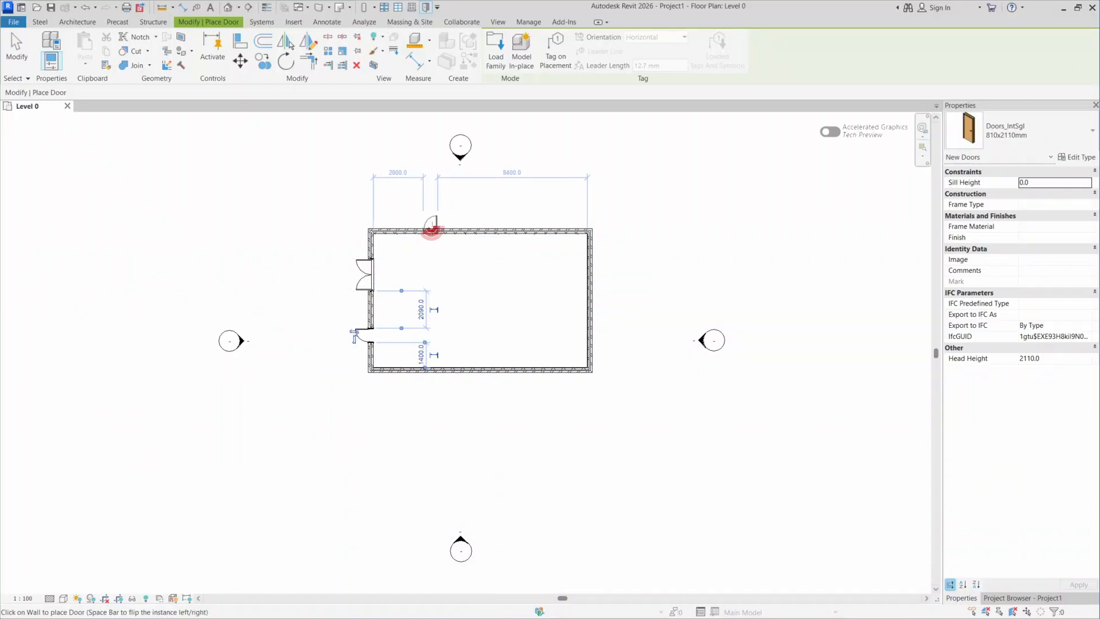
{"action": "left_click", "coordinate": [432, 229]}
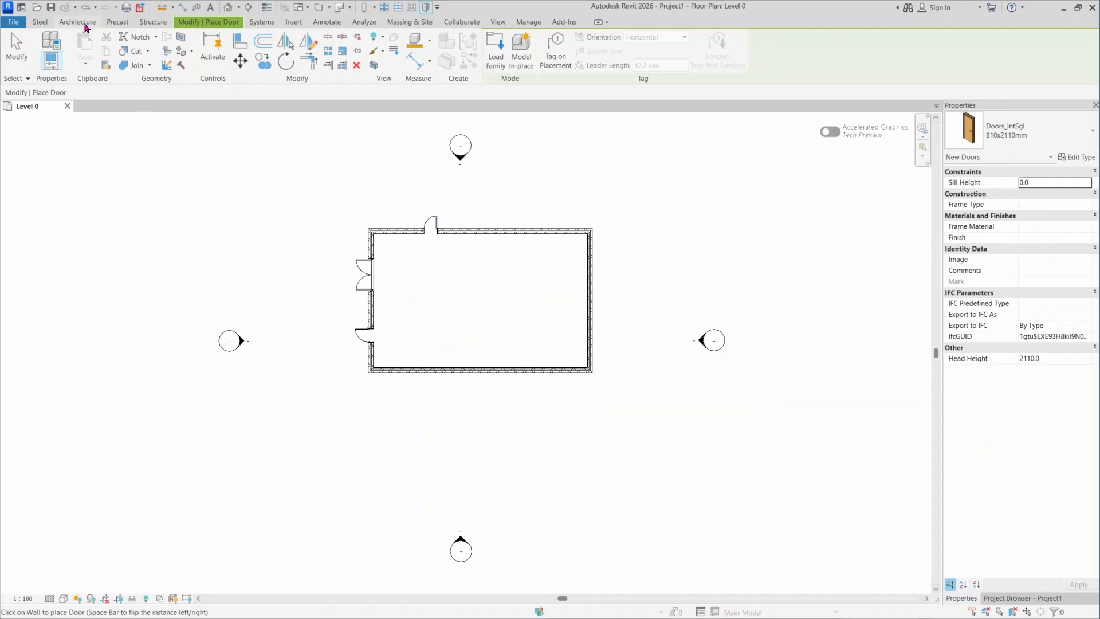
Place three Windows_Sgl_Plain 1360x910mm windows, one in the upper wall and two in the lower wall, and end placement.
{"action": "left_click", "coordinate": [74, 22]}
{"action": "left_click", "coordinate": [87, 46]}
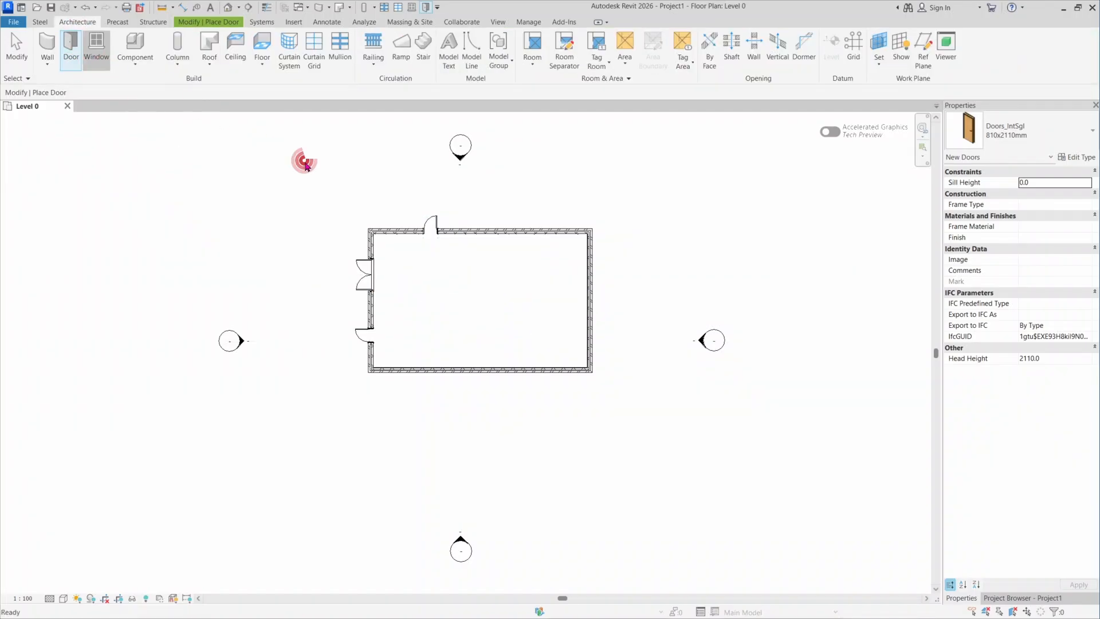
{"action": "left_click", "coordinate": [1052, 138]}
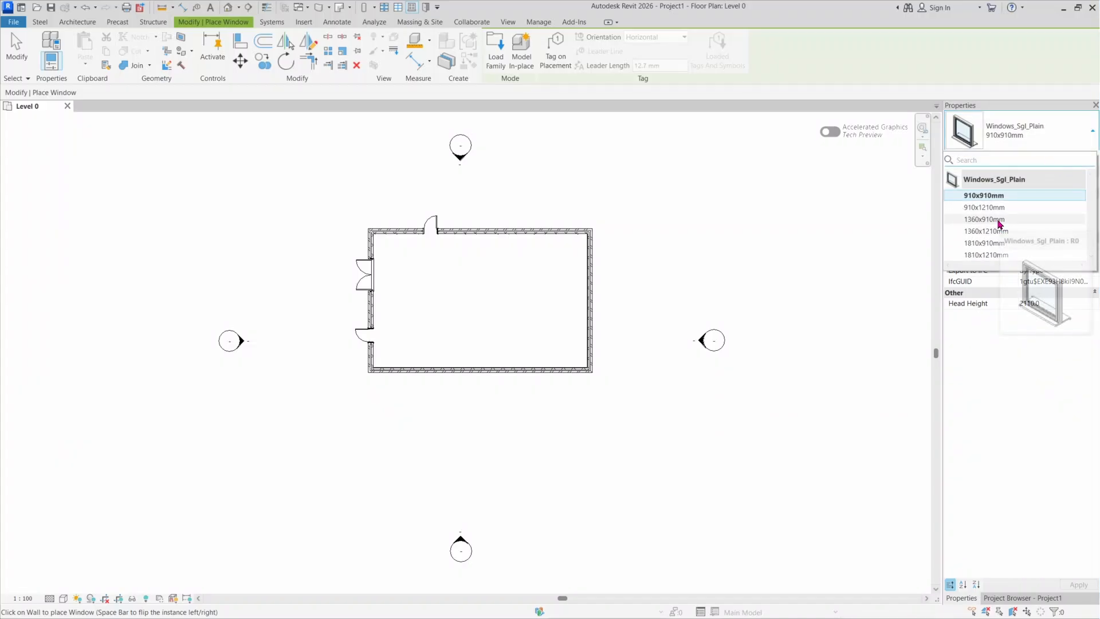
{"action": "left_click", "coordinate": [1000, 224]}
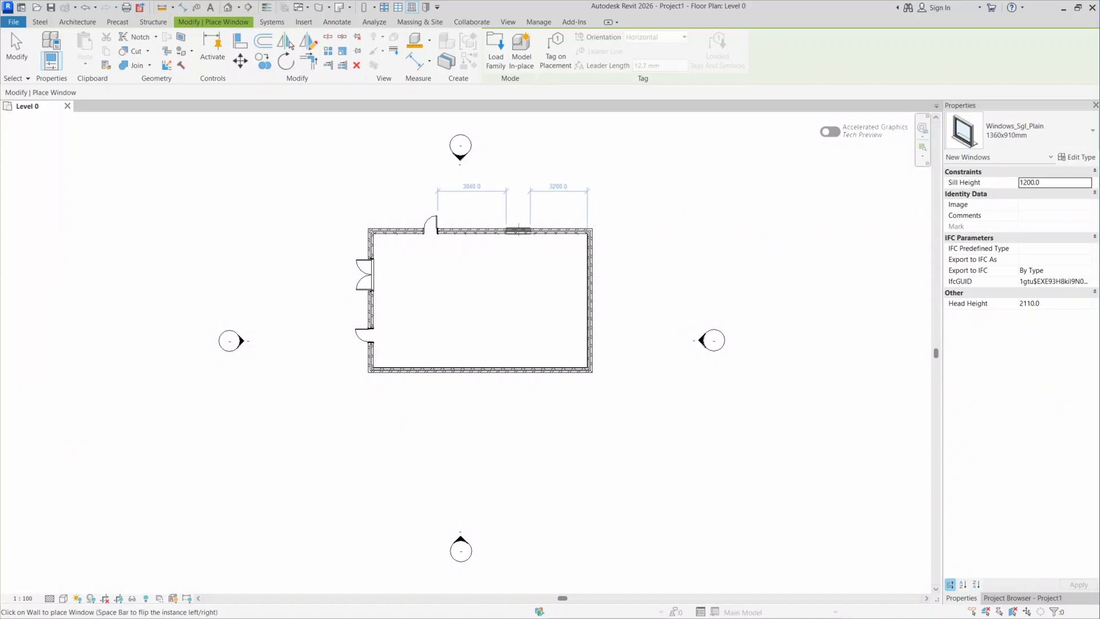
{"action": "left_click", "coordinate": [518, 231]}
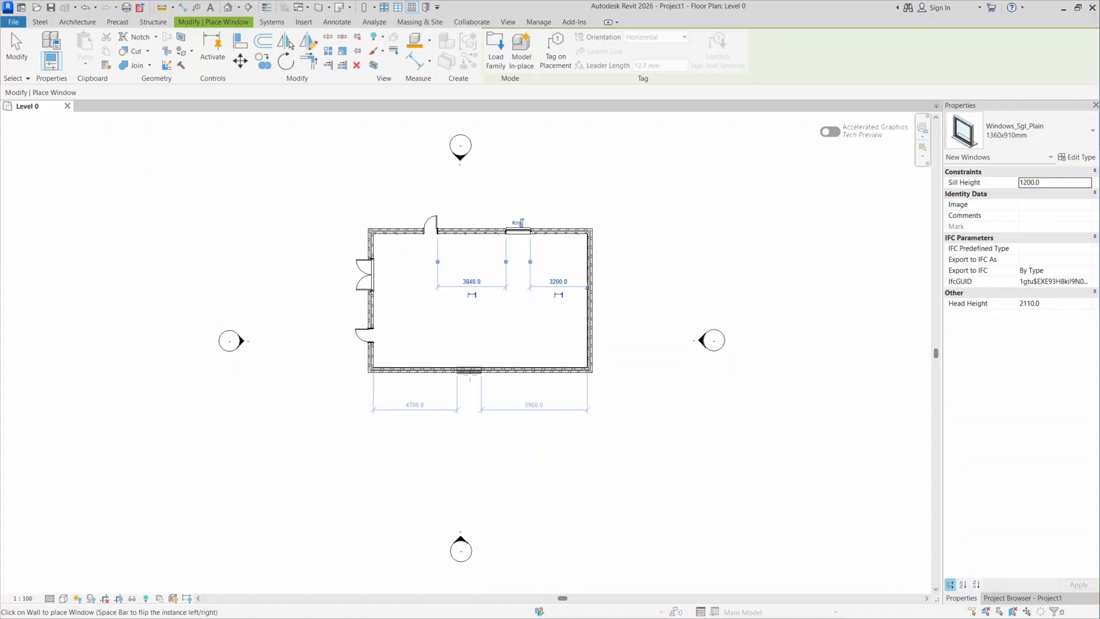
{"action": "left_click", "coordinate": [476, 371]}
{"action": "left_click", "coordinate": [547, 370]}
{"action": "key", "text": "Escape"}
{"action": "key", "text": "Escape"}
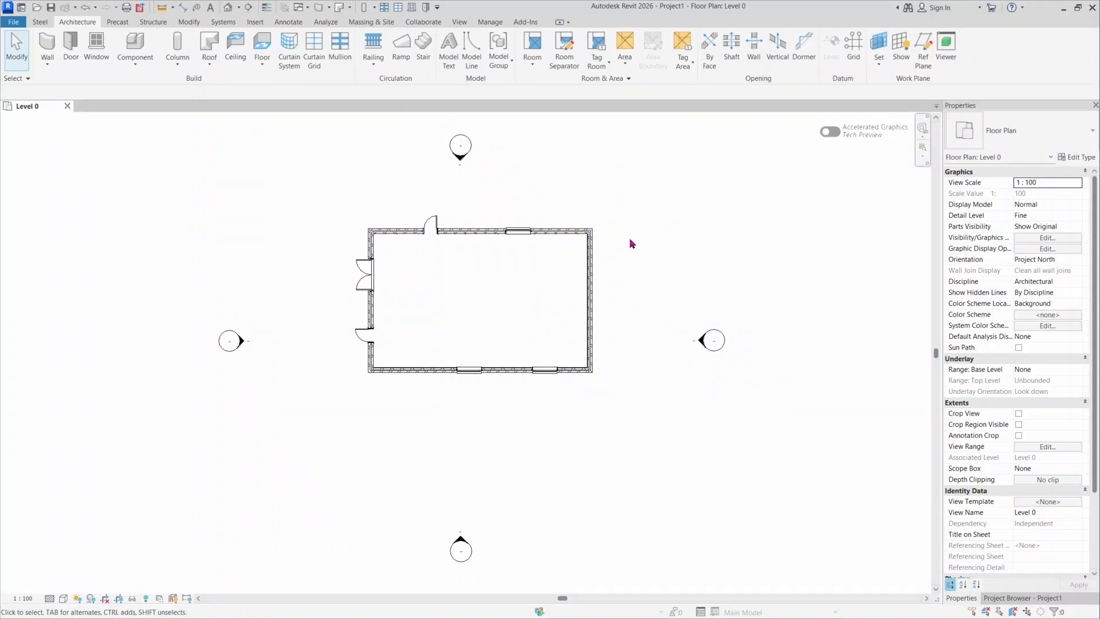
Select the whole building and change only its windows to the Windows_Sgl_Plain 1810x1210mm type.
{"action": "left_click_drag", "start_coordinate": [648, 190], "coordinate": [325, 414]}
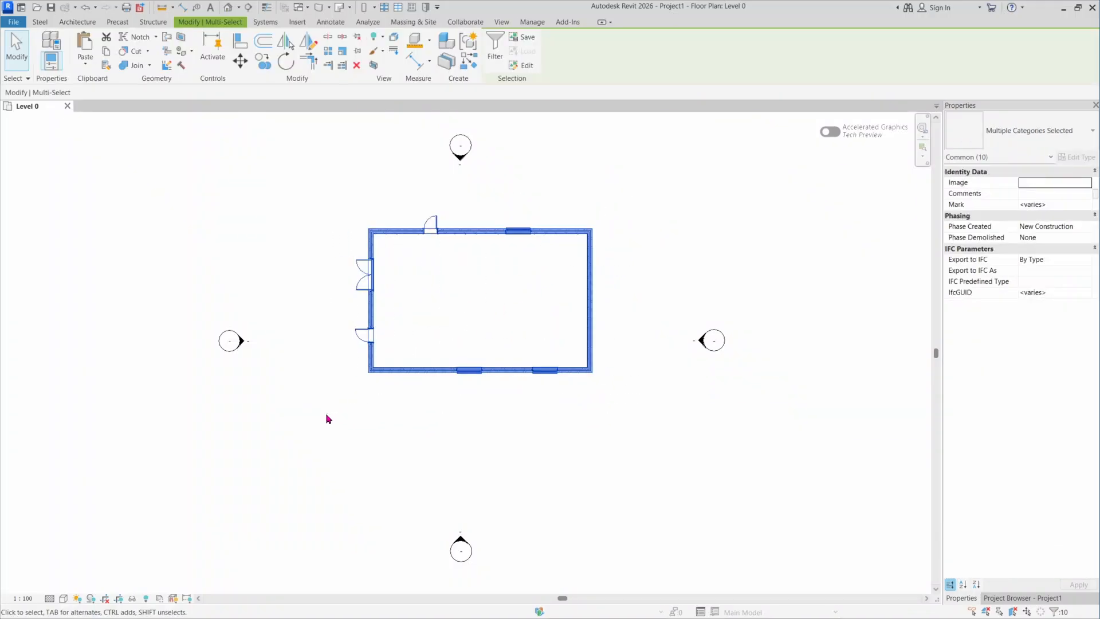
{"action": "left_click", "coordinate": [1014, 159]}
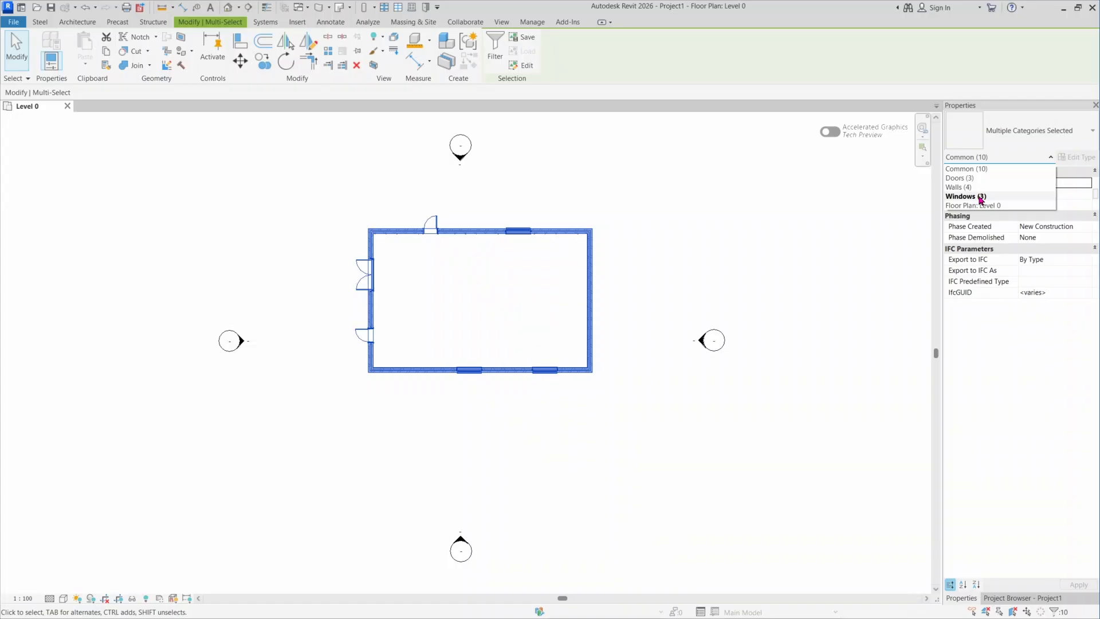
{"action": "left_click", "coordinate": [981, 198]}
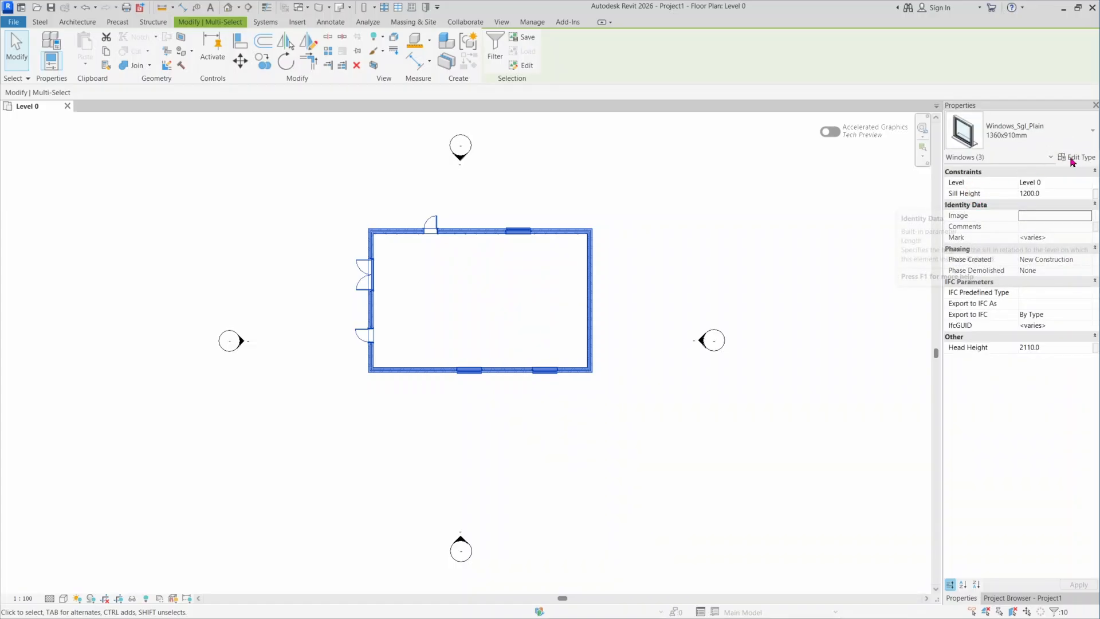
{"action": "left_click", "coordinate": [1091, 137]}
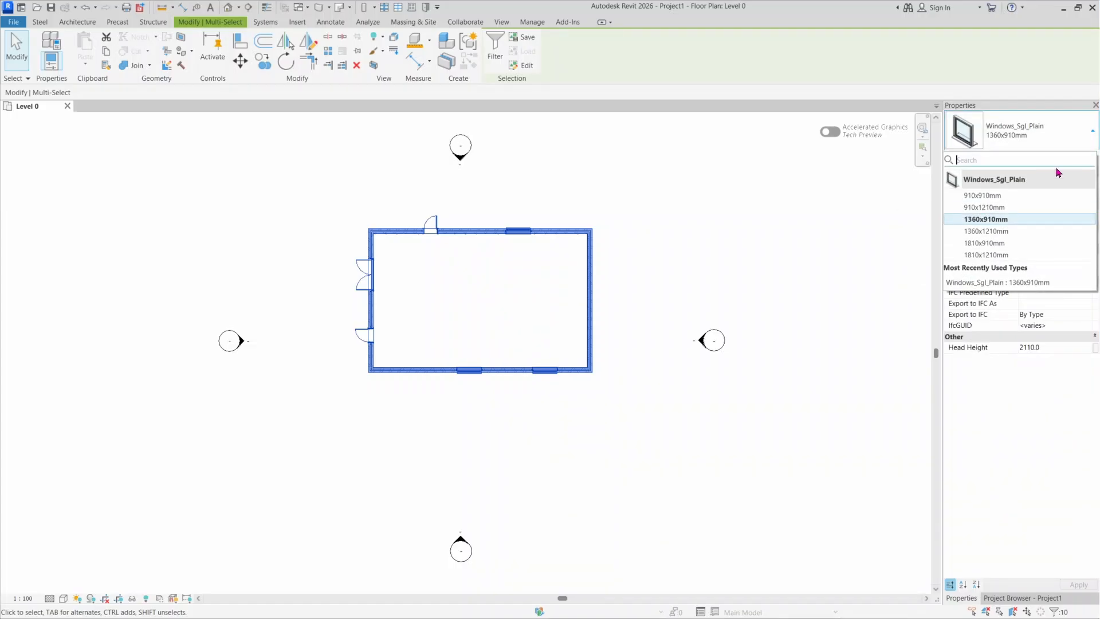
{"action": "left_click", "coordinate": [1010, 258]}
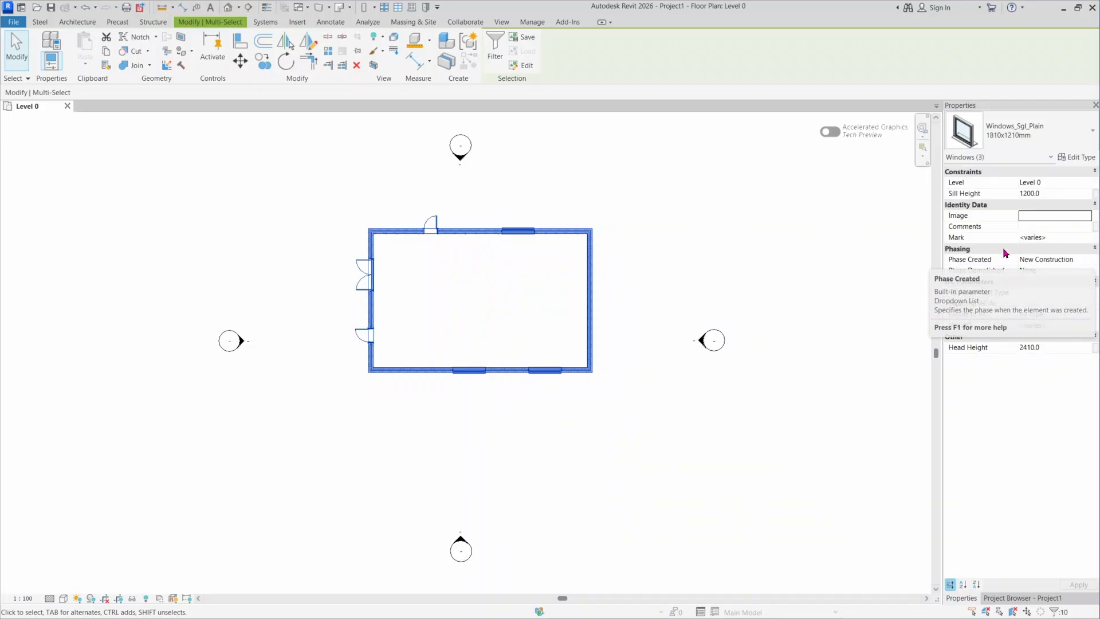
Change only the four walls in the selection to the Wall-Ext_215Bwk type and clear the selection.
{"action": "left_click", "coordinate": [1028, 158]}
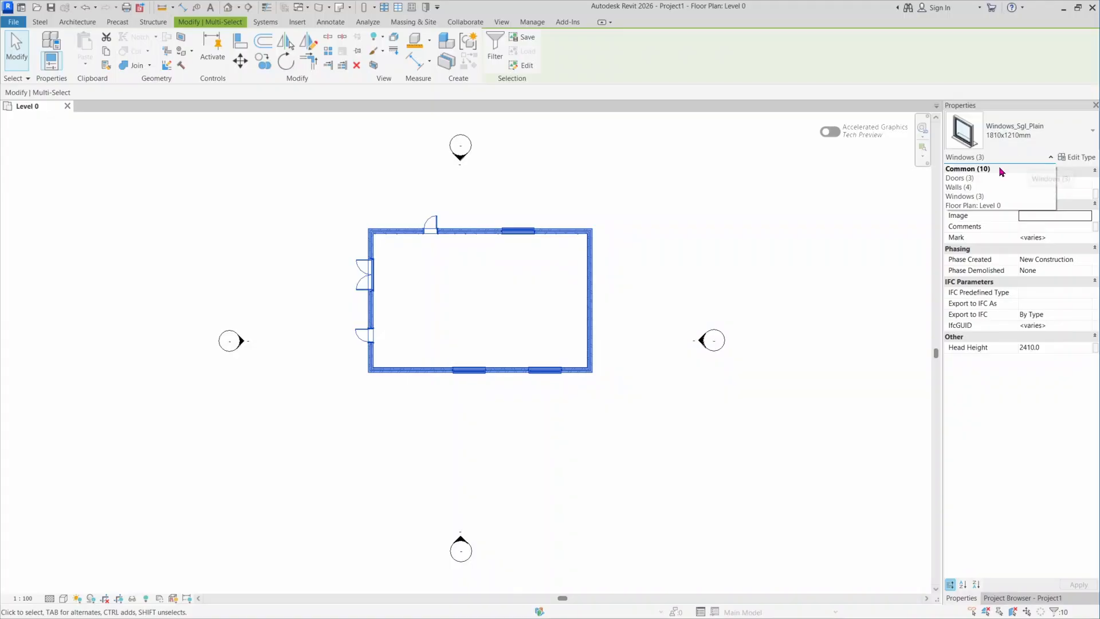
{"action": "left_click", "coordinate": [994, 187]}
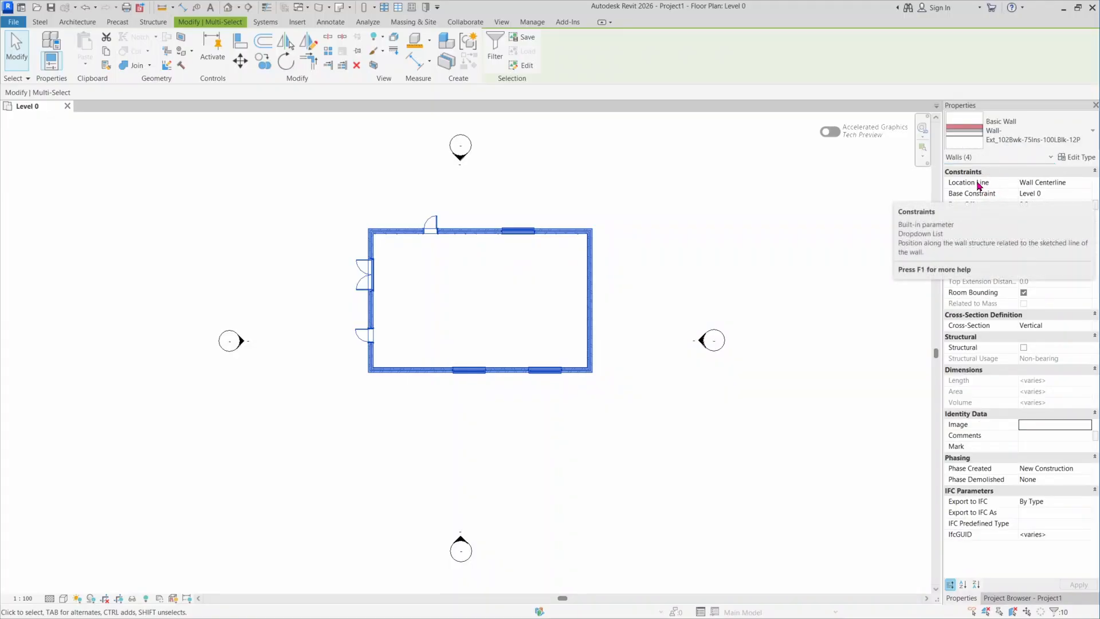
{"action": "left_click", "coordinate": [1092, 131]}
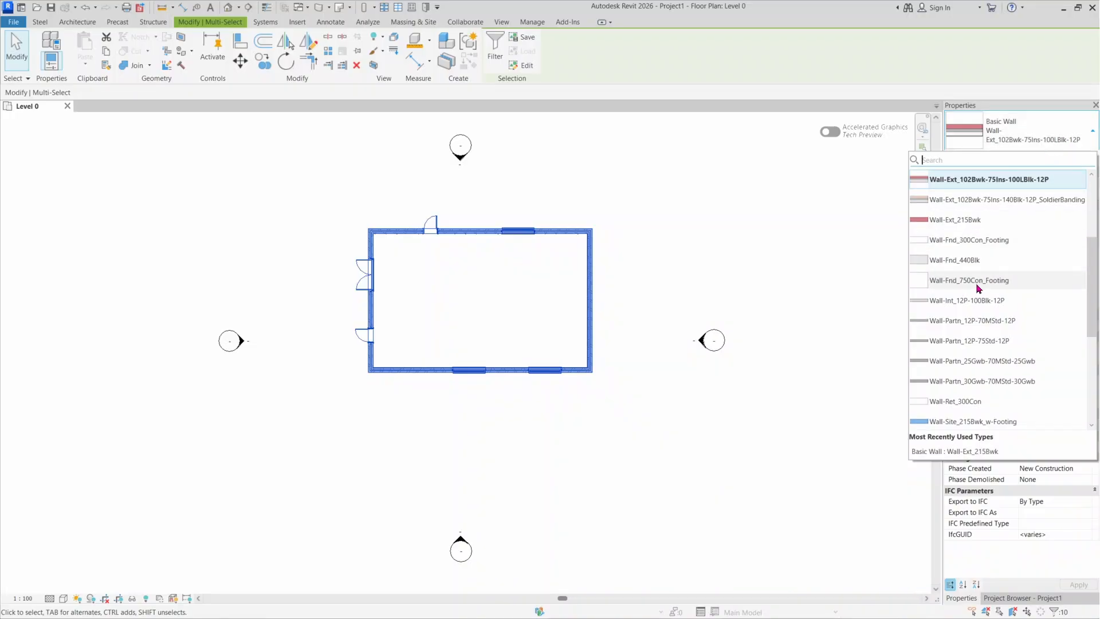
{"action": "left_click", "coordinate": [975, 223]}
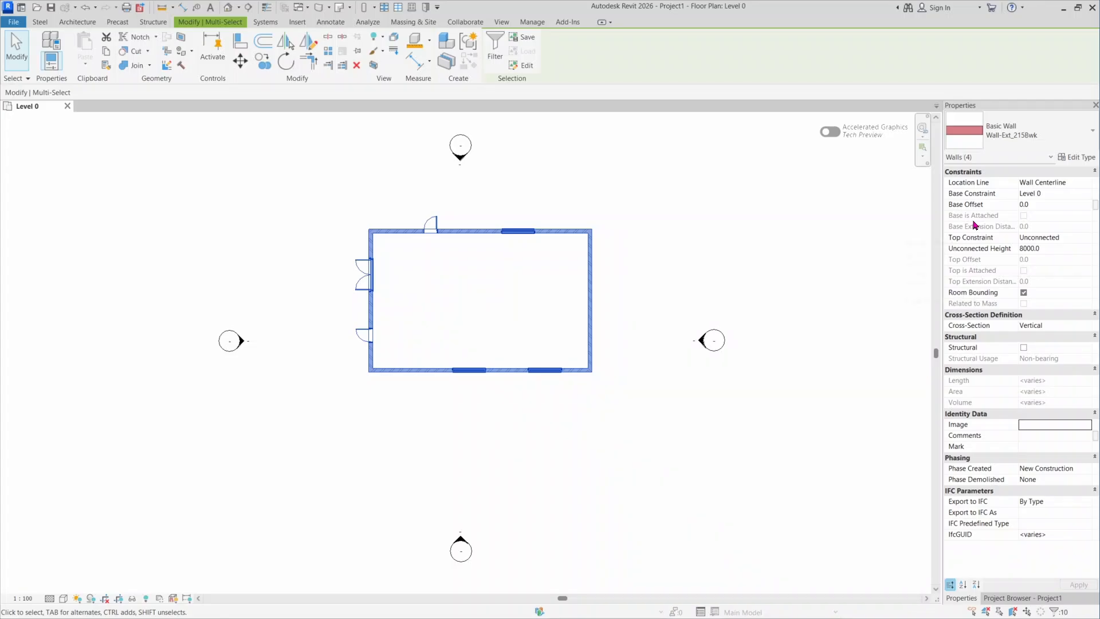
{"action": "scroll", "coordinate": [598, 262], "scroll_direction": "up", "scroll_amount": 2}
{"action": "scroll", "coordinate": [598, 261], "scroll_direction": "up", "scroll_amount": 1}
{"action": "left_click", "coordinate": [663, 282]}
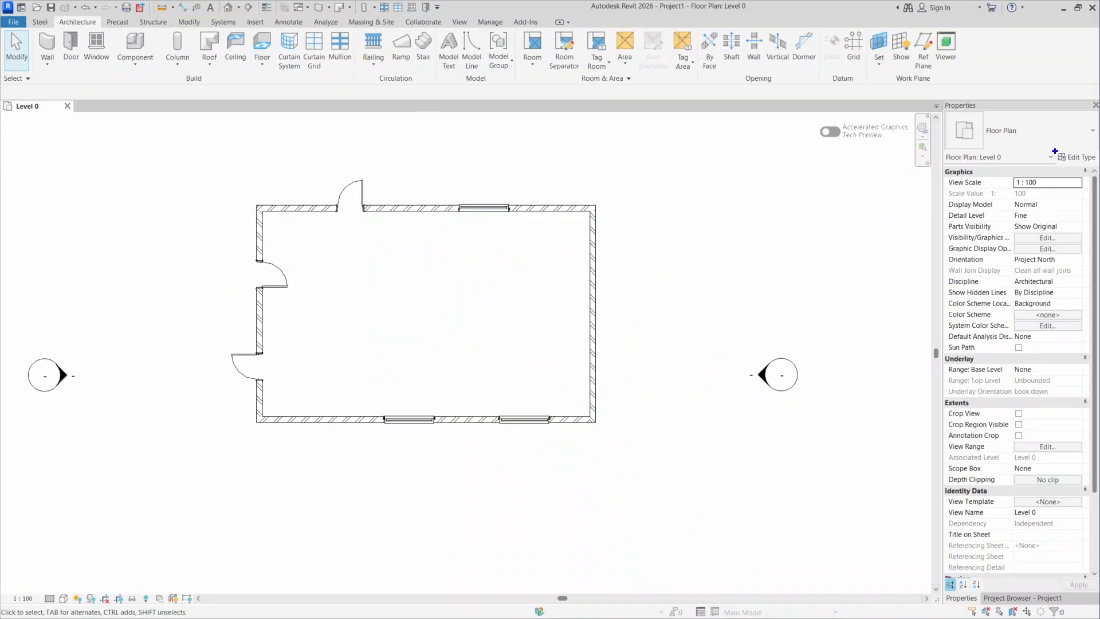
Inspect the type properties of the Level 0 floor plan view and close them without changes.
{"action": "left_click", "coordinate": [1083, 157]}
{"action": "left_click", "coordinate": [1078, 157]}
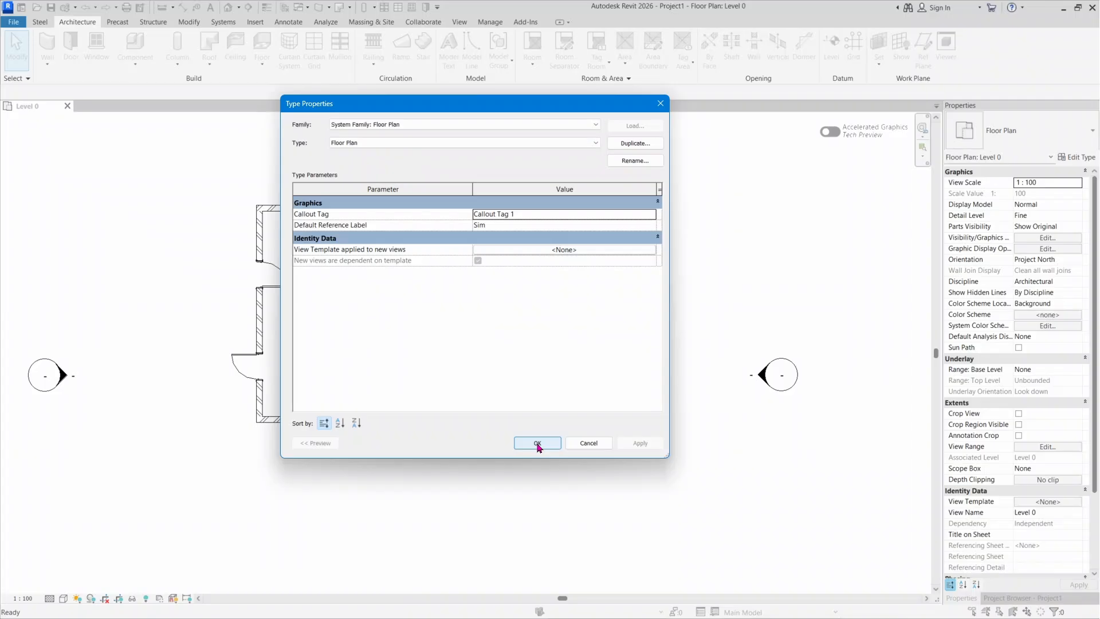
{"action": "left_click", "coordinate": [588, 445]}
Select the building's right-hand wall to review its instance properties, and deselect it.
{"action": "left_click", "coordinate": [584, 284]}
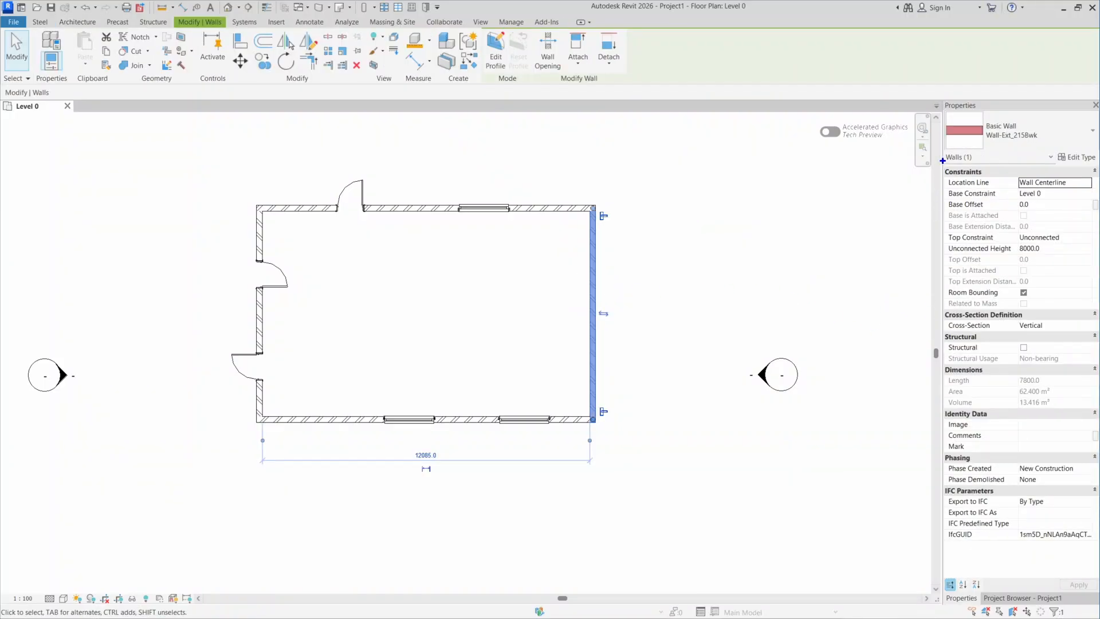
{"action": "mouse_move", "coordinate": [940, 161]}
{"action": "left_mouse_down"}
{"action": "mouse_move", "coordinate": [985, 223]}
{"action": "mouse_move", "coordinate": [1091, 466]}
{"action": "mouse_move", "coordinate": [1099, 576]}
{"action": "left_mouse_up"}
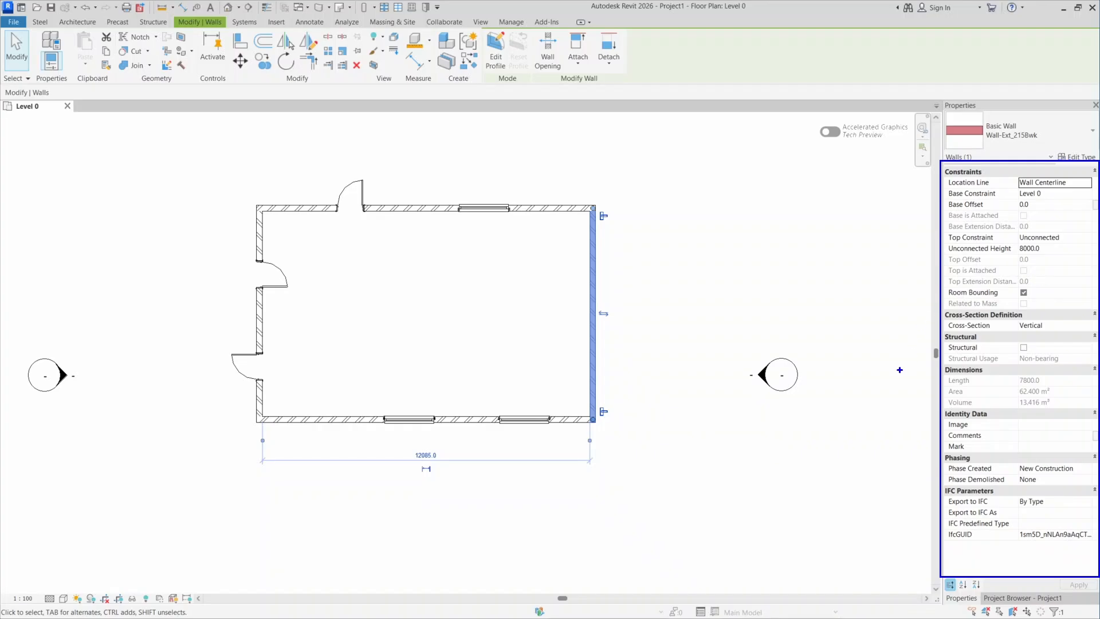
{"action": "key", "text": "Escape"}
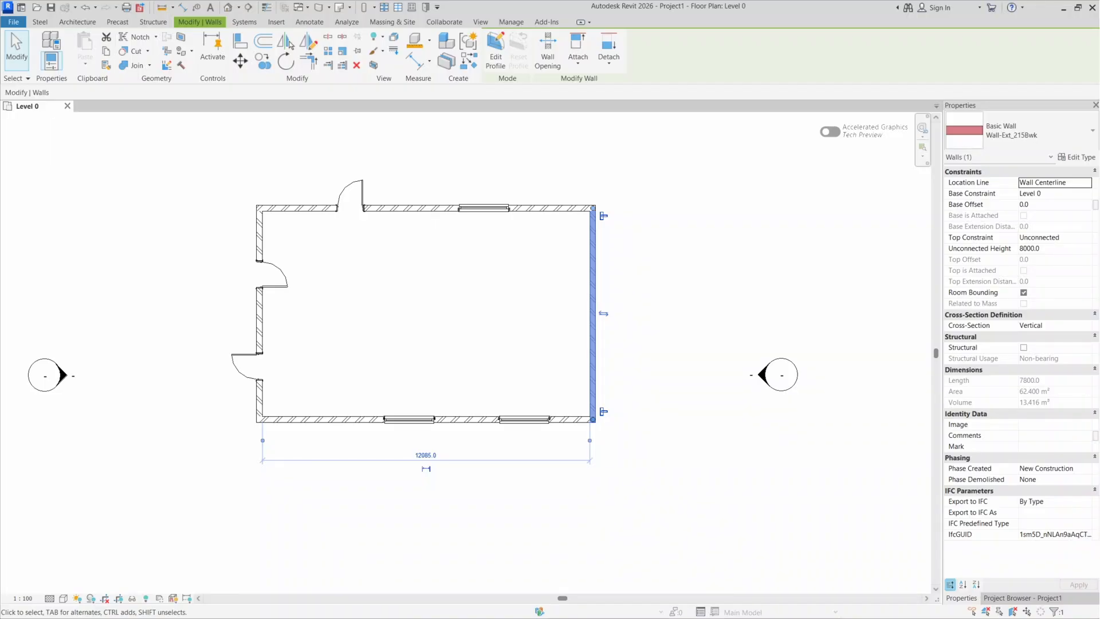
{"action": "left_click", "coordinate": [588, 436]}
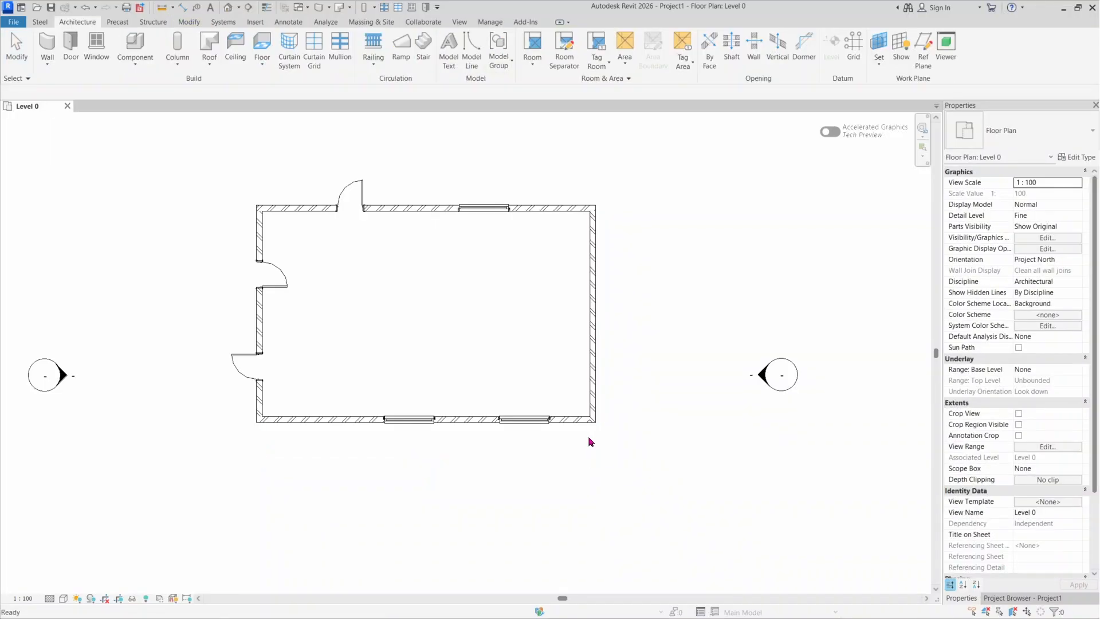
Examine the Project Browser's search field and its views, legends, schedules, sheets, families, groups and links categories.
{"action": "left_click", "coordinate": [1006, 598]}
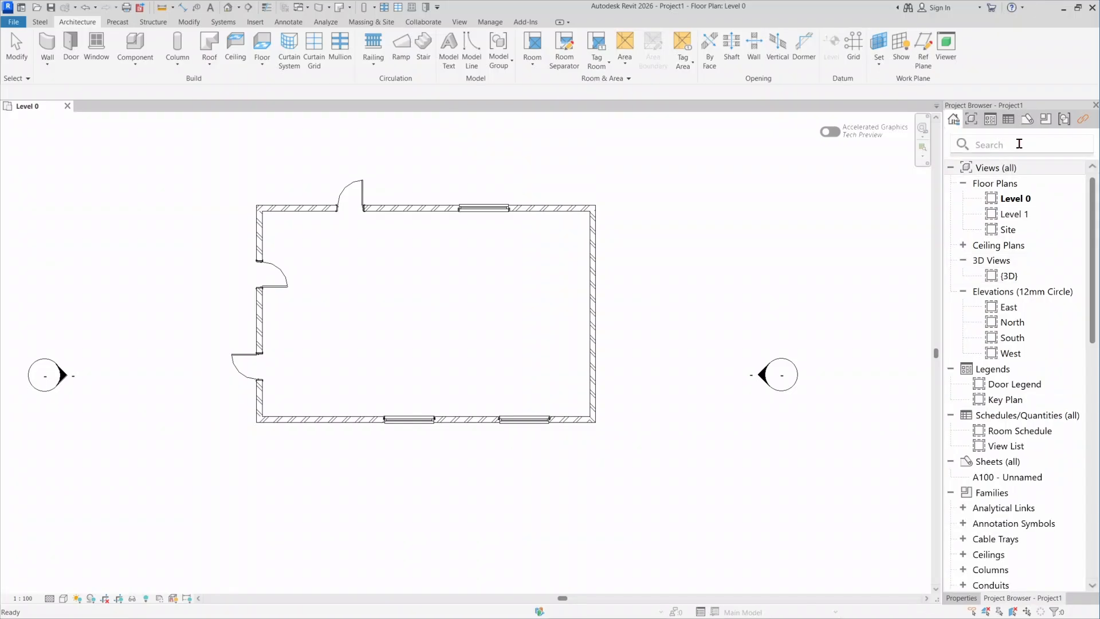
{"action": "left_click", "coordinate": [1019, 143]}
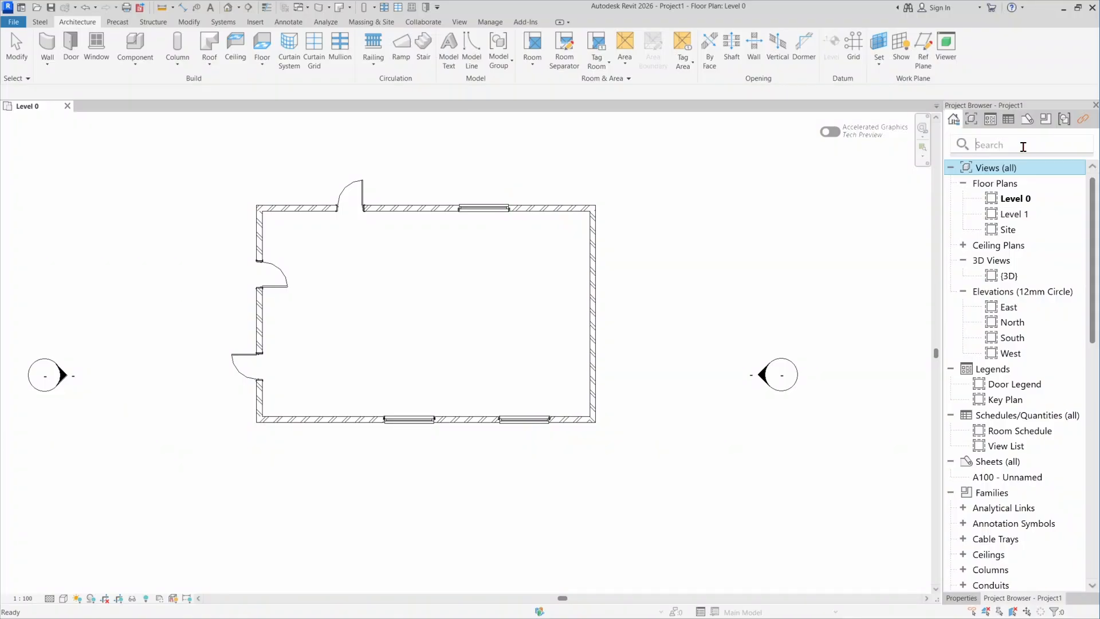
{"action": "left_click", "coordinate": [971, 119]}
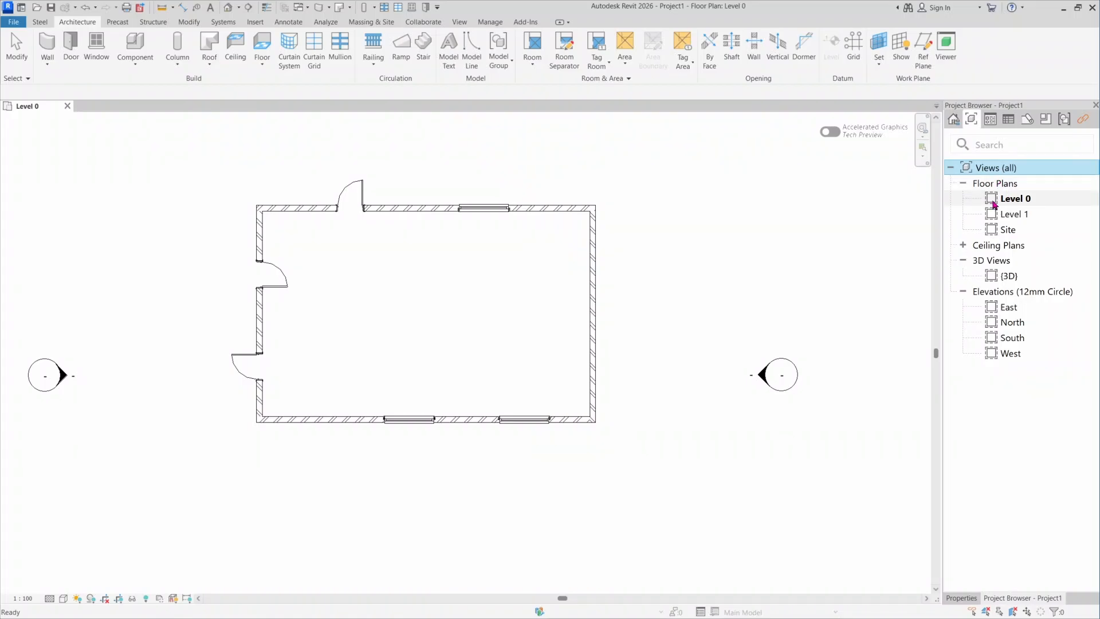
{"action": "left_click", "coordinate": [990, 127]}
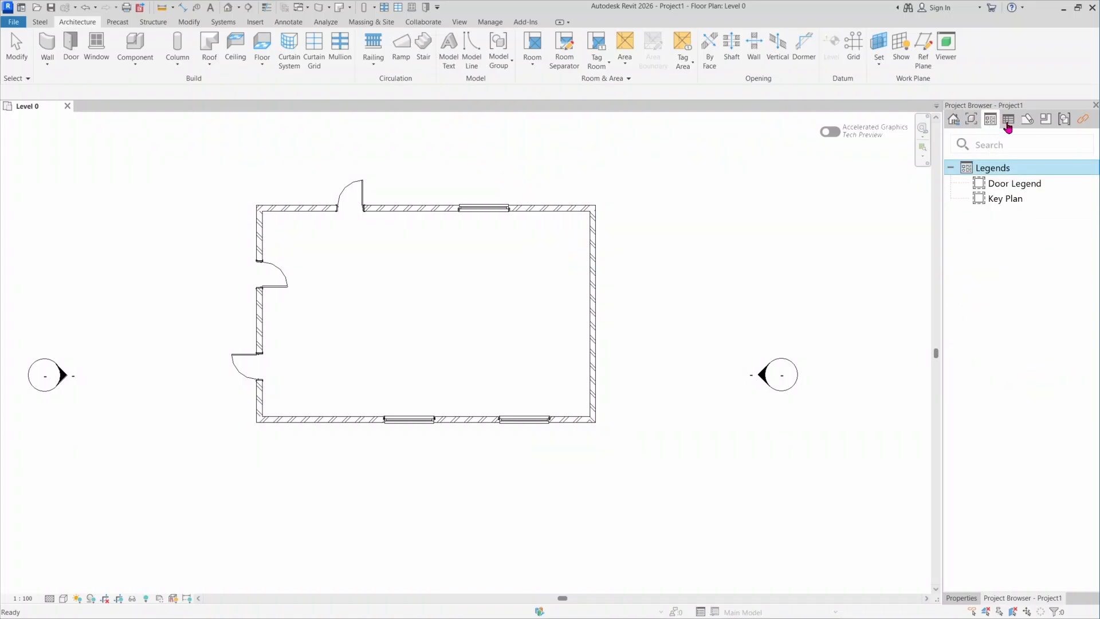
{"action": "left_click", "coordinate": [1008, 121]}
{"action": "left_click", "coordinate": [1035, 123]}
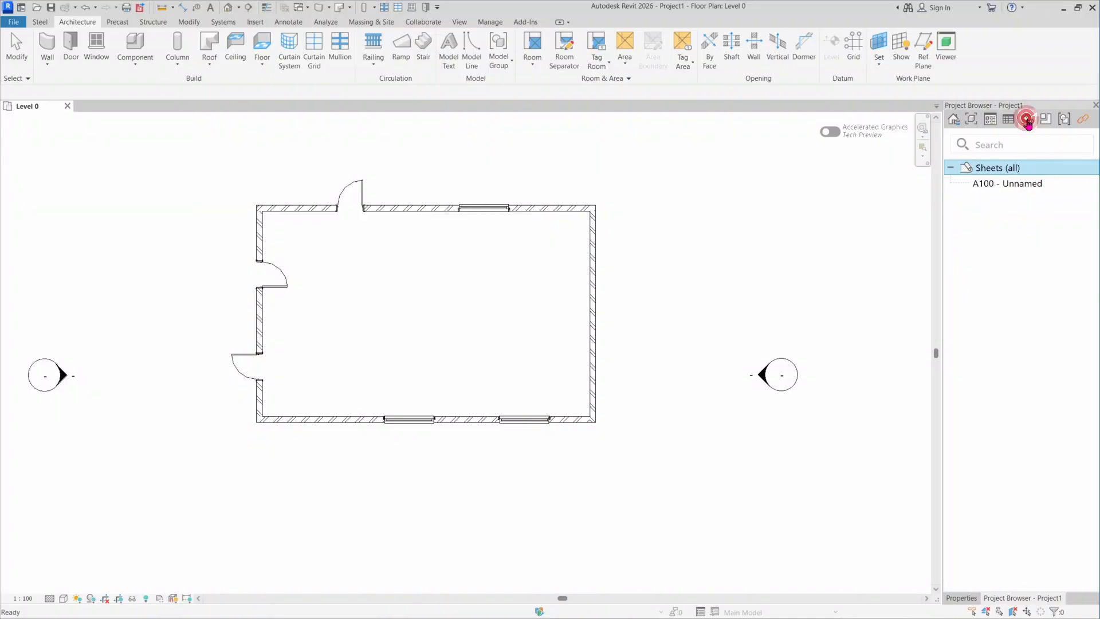
{"action": "left_click", "coordinate": [1045, 122]}
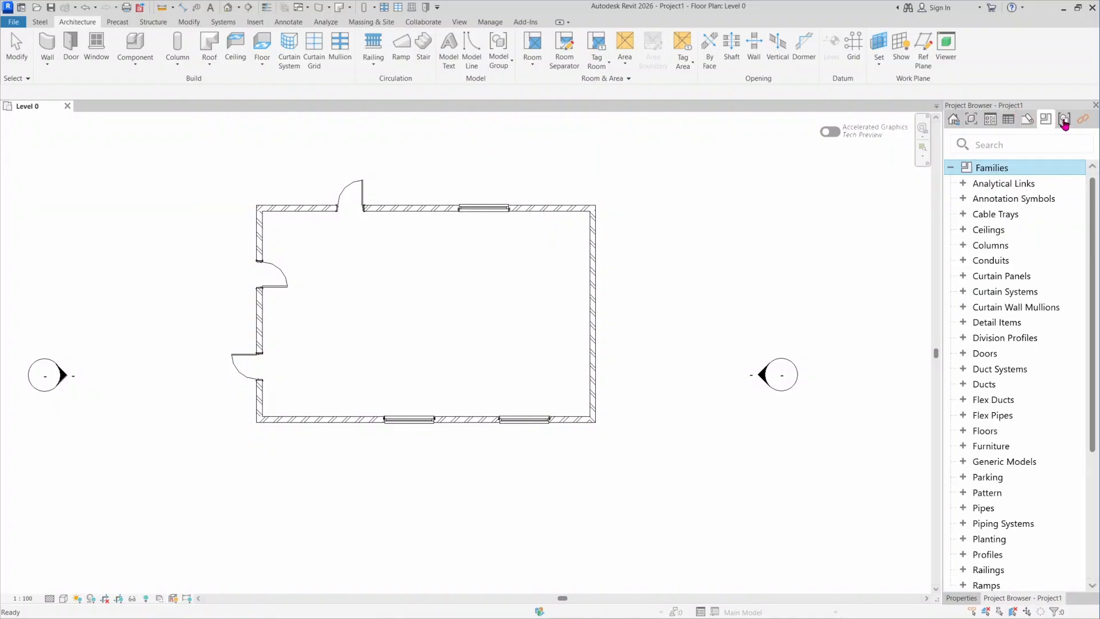
{"action": "left_click", "coordinate": [1064, 122]}
{"action": "left_click", "coordinate": [1083, 124]}
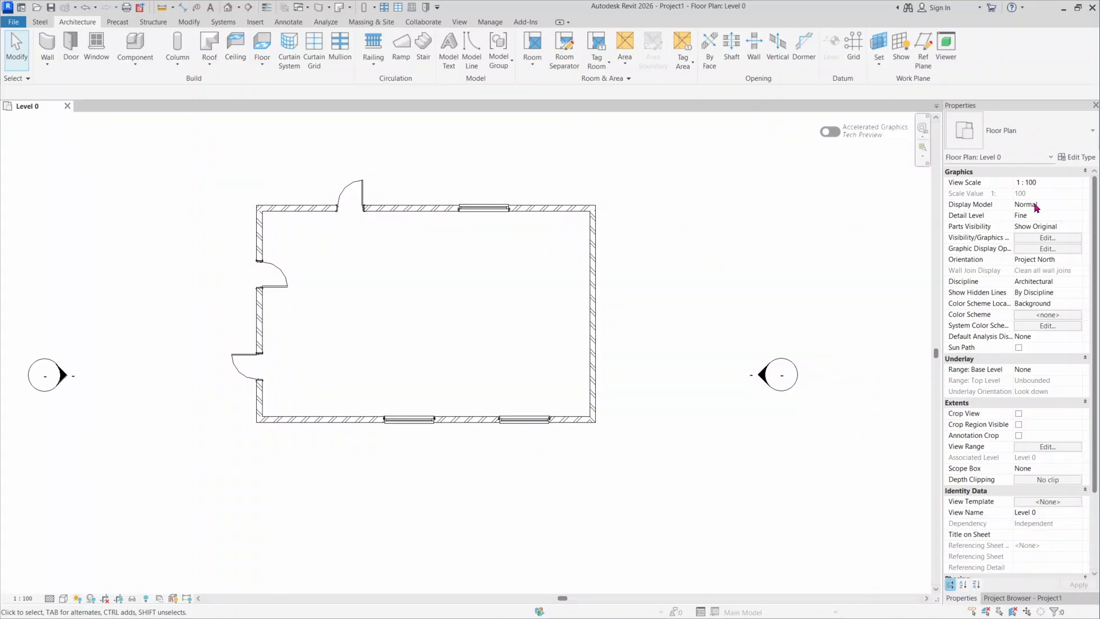
Close the Properties palette and the Project Browser, and restore both through the user interface visibility options.
{"action": "left_click", "coordinate": [1095, 106]}
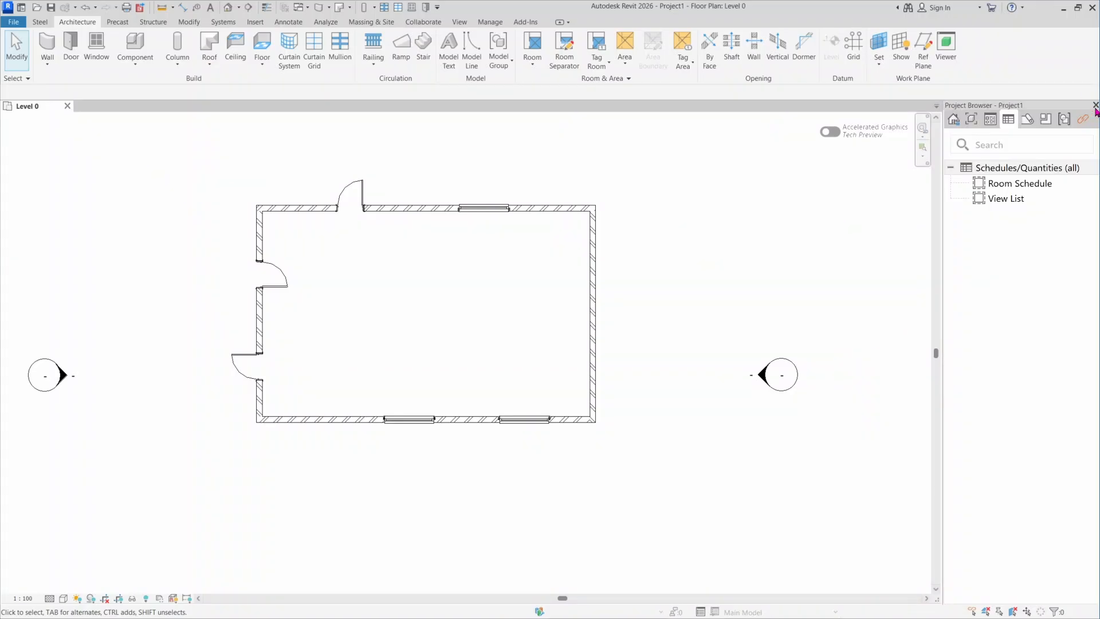
{"action": "left_click", "coordinate": [1095, 106]}
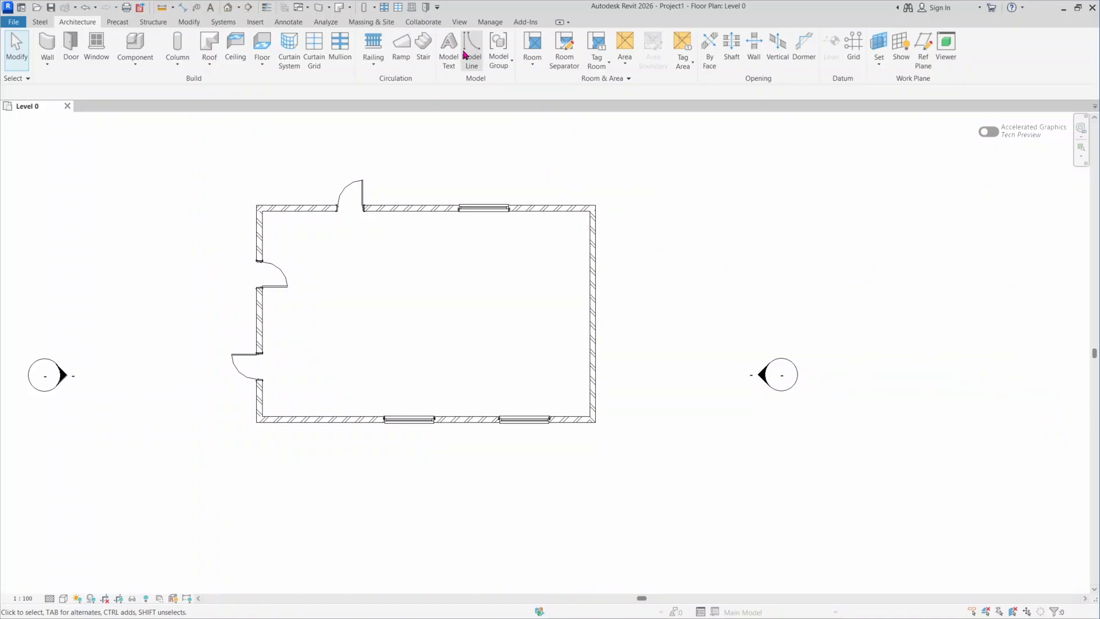
{"action": "left_click", "coordinate": [461, 25]}
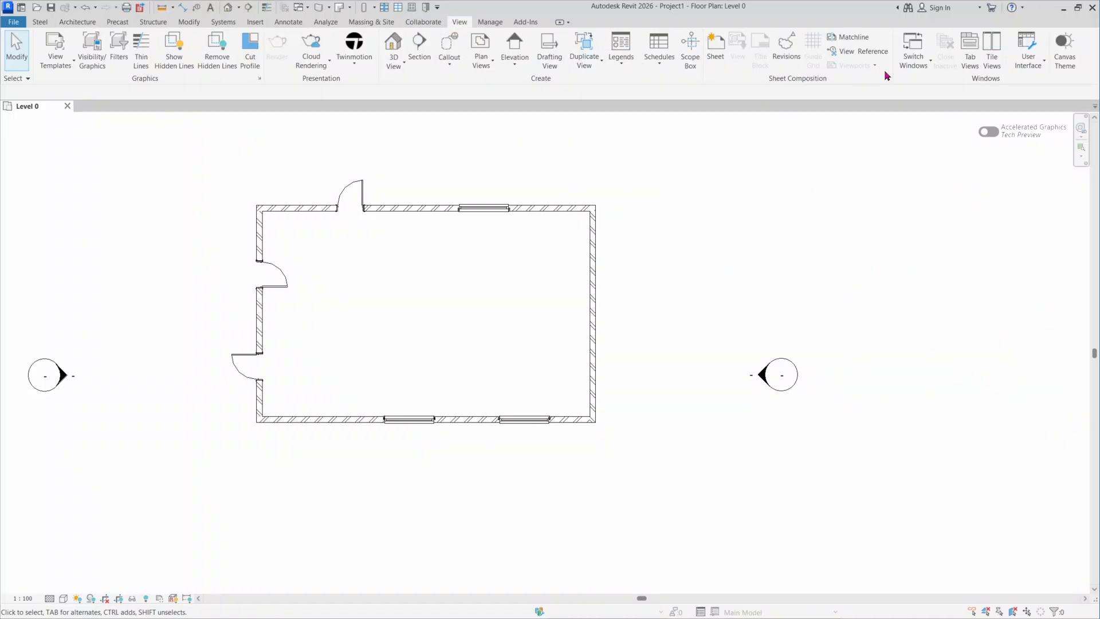
{"action": "left_click", "coordinate": [1034, 68]}
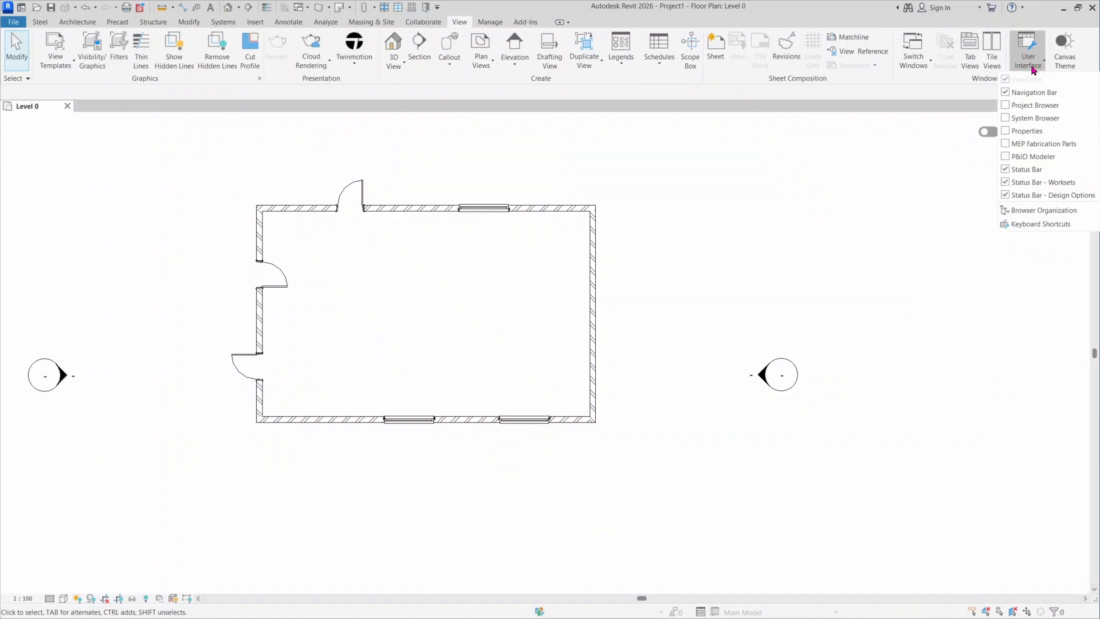
{"action": "left_click", "coordinate": [1005, 104]}
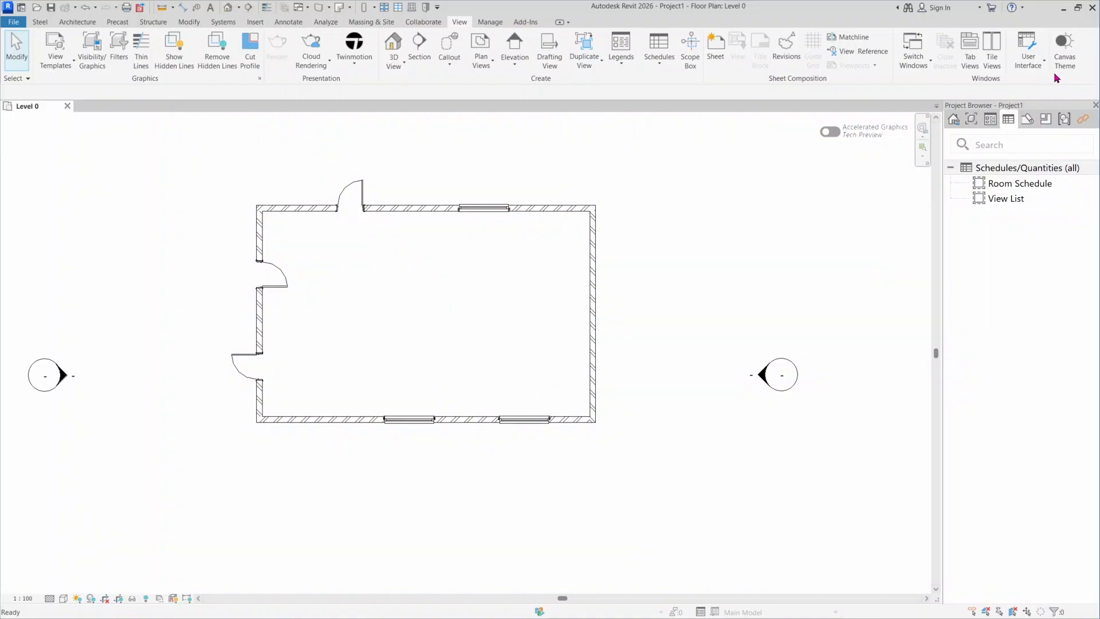
{"action": "left_click", "coordinate": [1030, 55]}
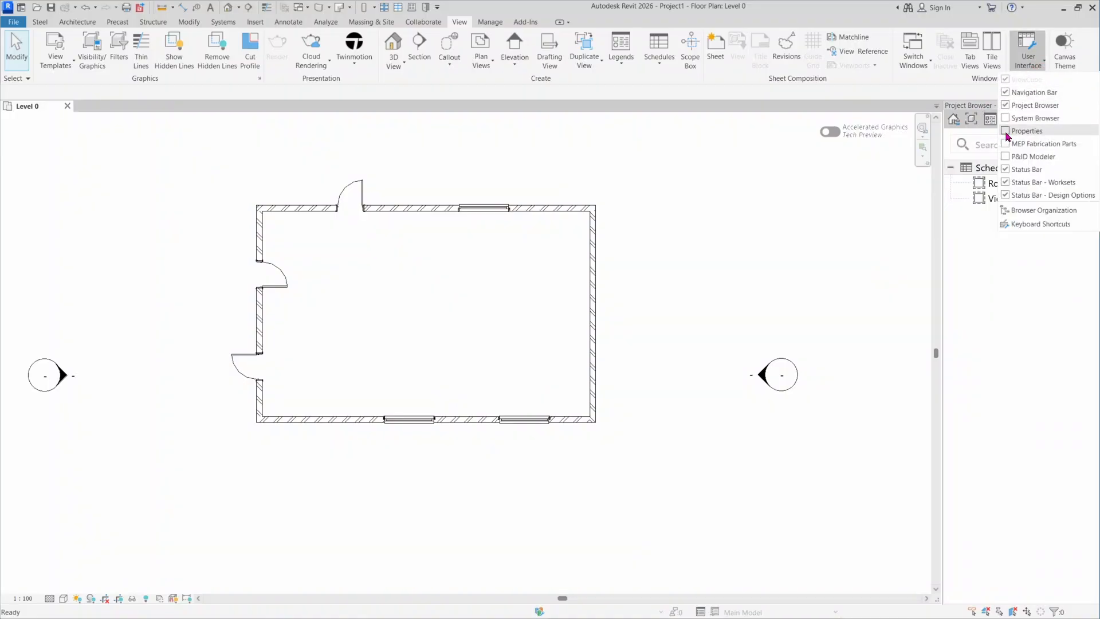
{"action": "left_click", "coordinate": [1006, 131]}
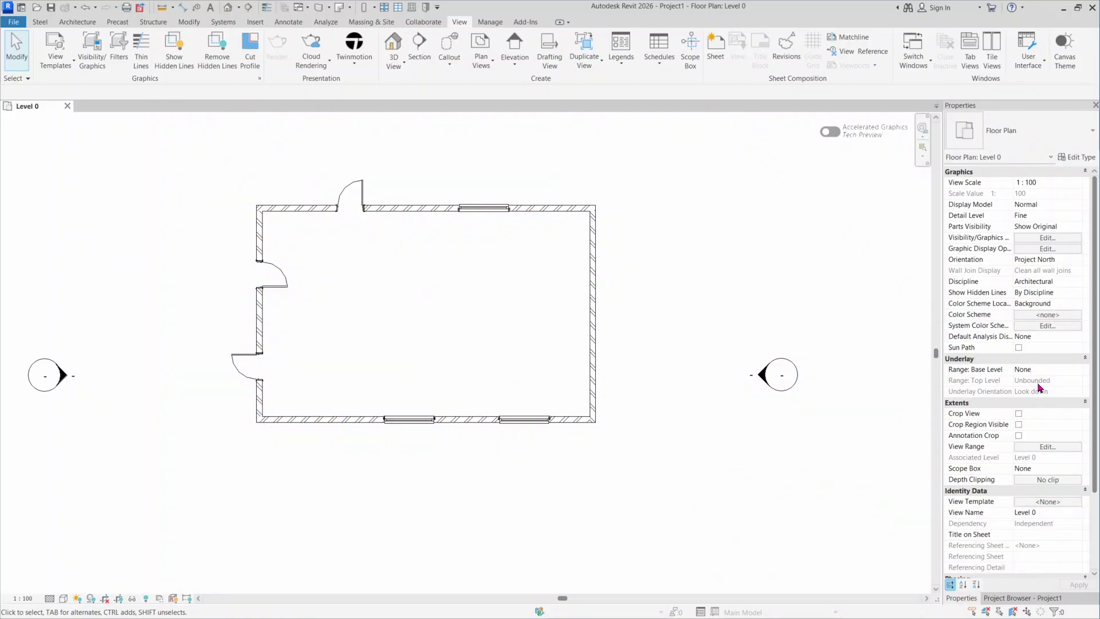
Dock the combined Properties palette and Project Browser along the left edge of the window.
{"action": "left_click_drag", "start_coordinate": [999, 104], "coordinate": [40, 126]}
{"action": "left_click_drag", "start_coordinate": [29, 126], "coordinate": [1, 124]}
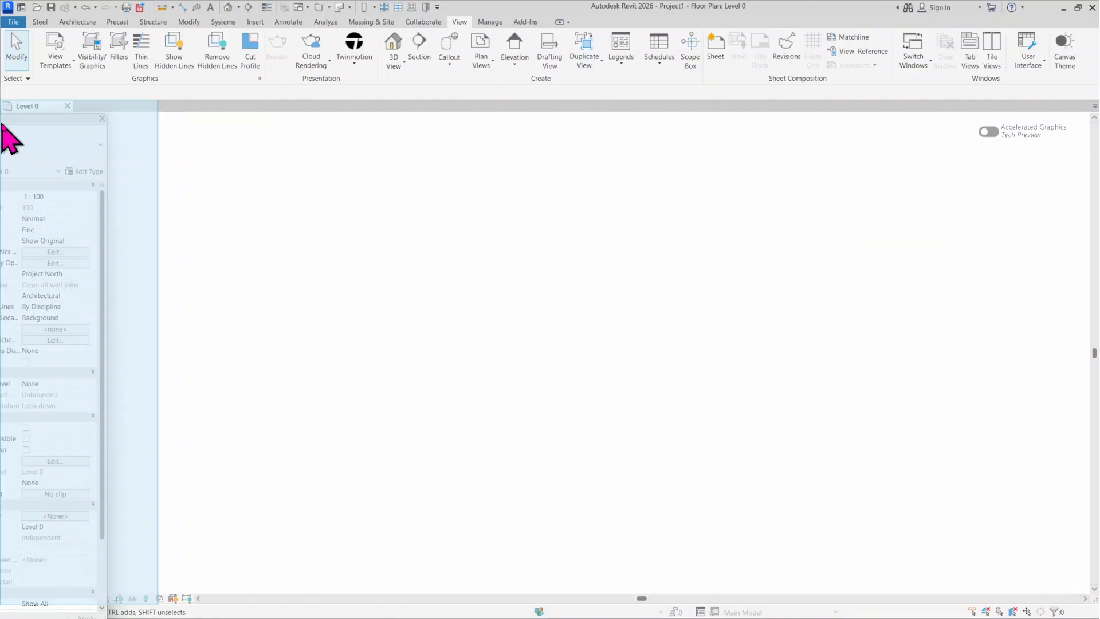
{"action": "left_click_drag", "start_coordinate": [2, 125], "coordinate": [2, 126]}
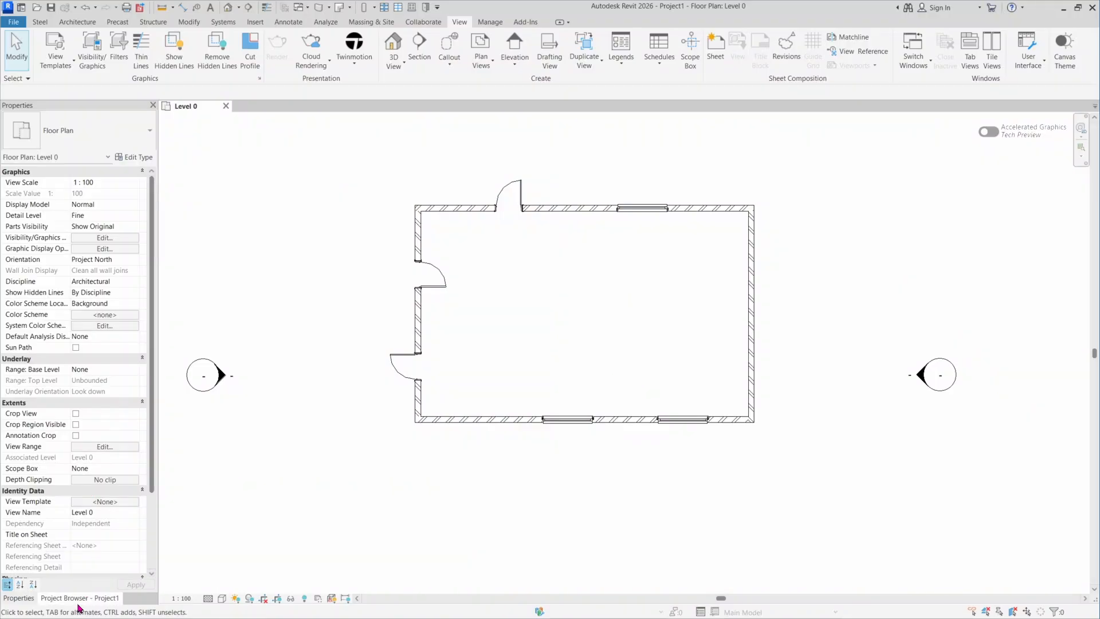
Separate the Project Browser from the Properties palette and dock it along the right edge of the window.
{"action": "left_click", "coordinate": [79, 600]}
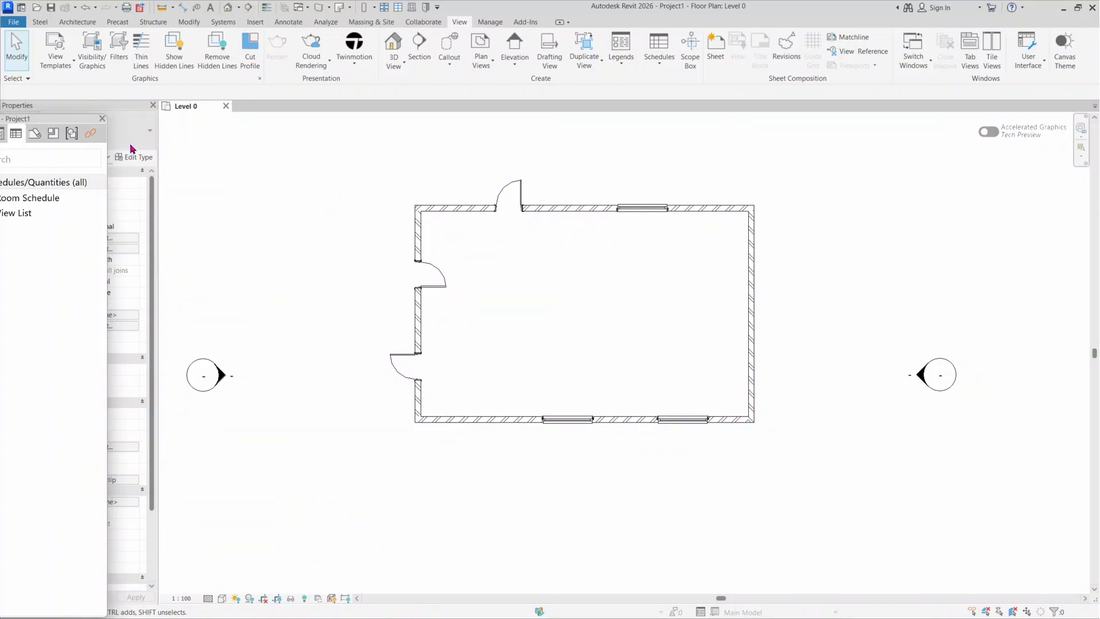
{"action": "left_click_drag", "start_coordinate": [67, 121], "coordinate": [1099, 211]}
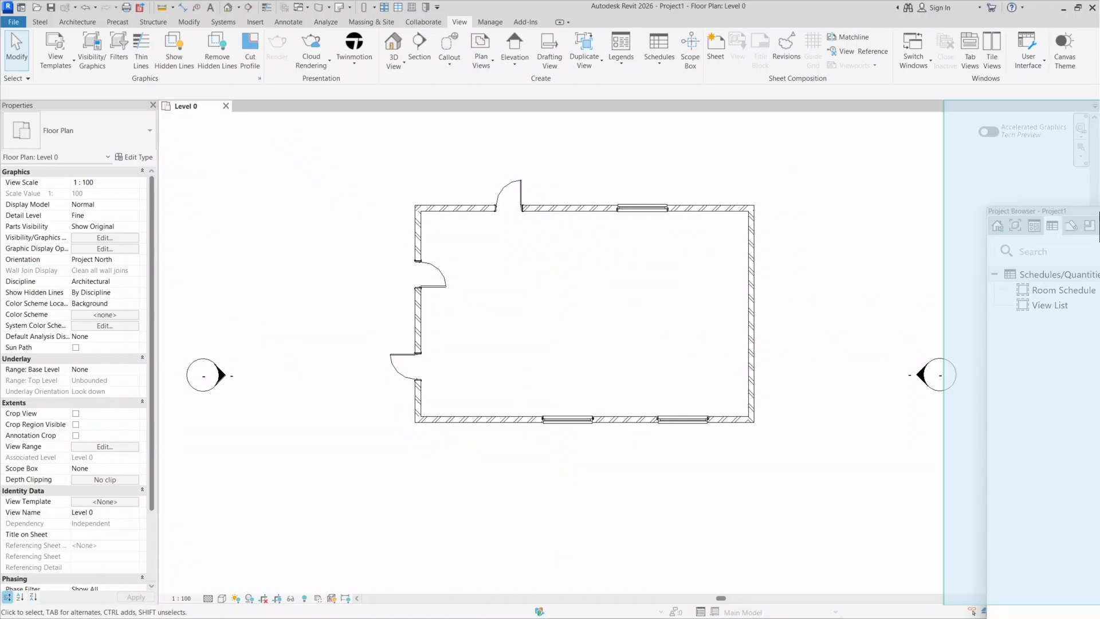
{"action": "left_click_drag", "start_coordinate": [1098, 211], "coordinate": [1099, 211]}
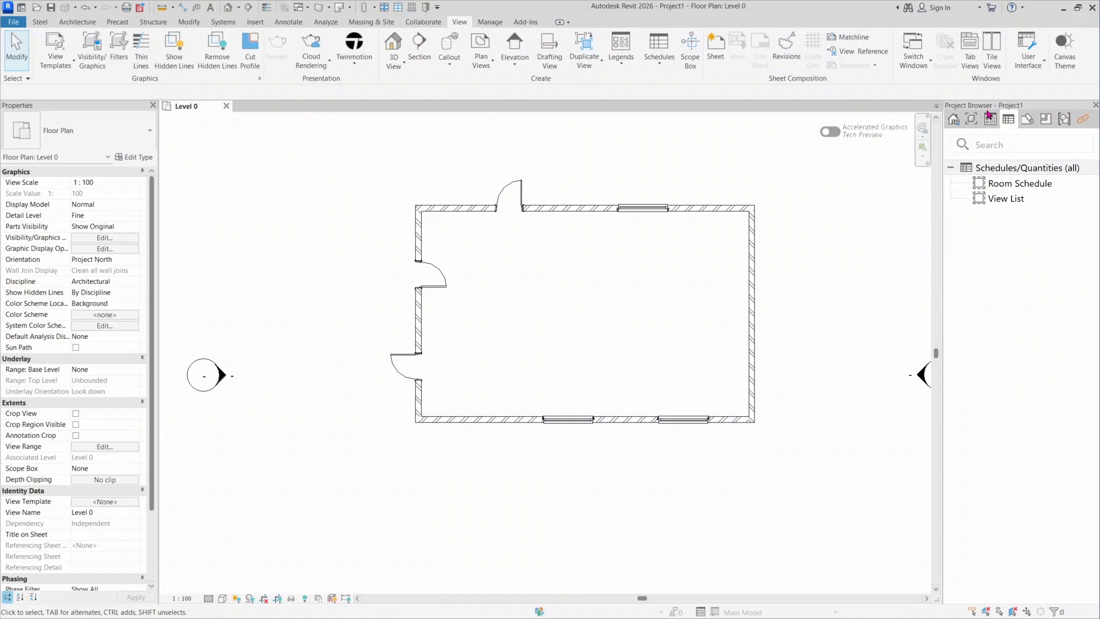
Dock the Project Browser along the bottom of the window, and undock it to float over the drawing area.
{"action": "mouse_move", "coordinate": [977, 107]}
{"action": "left_mouse_down"}
{"action": "mouse_move", "coordinate": [848, 123]}
{"action": "mouse_move", "coordinate": [584, 120]}
{"action": "mouse_move", "coordinate": [570, 597]}
{"action": "mouse_move", "coordinate": [579, 604]}
{"action": "mouse_move", "coordinate": [568, 609]}
{"action": "left_mouse_up"}
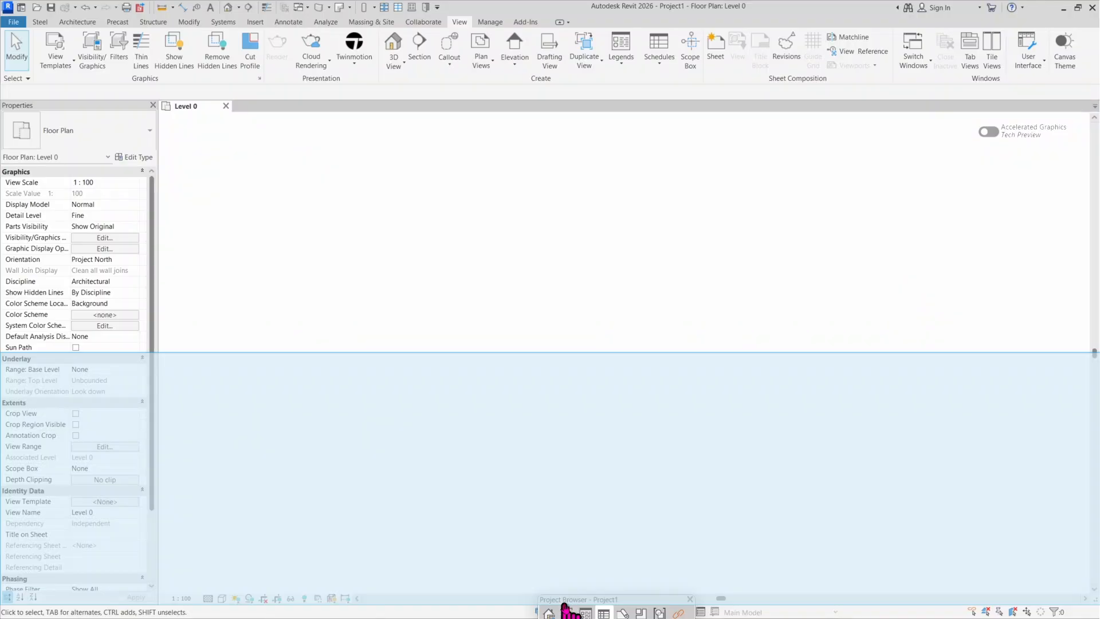
{"action": "left_click_drag", "start_coordinate": [568, 609], "coordinate": [568, 606]}
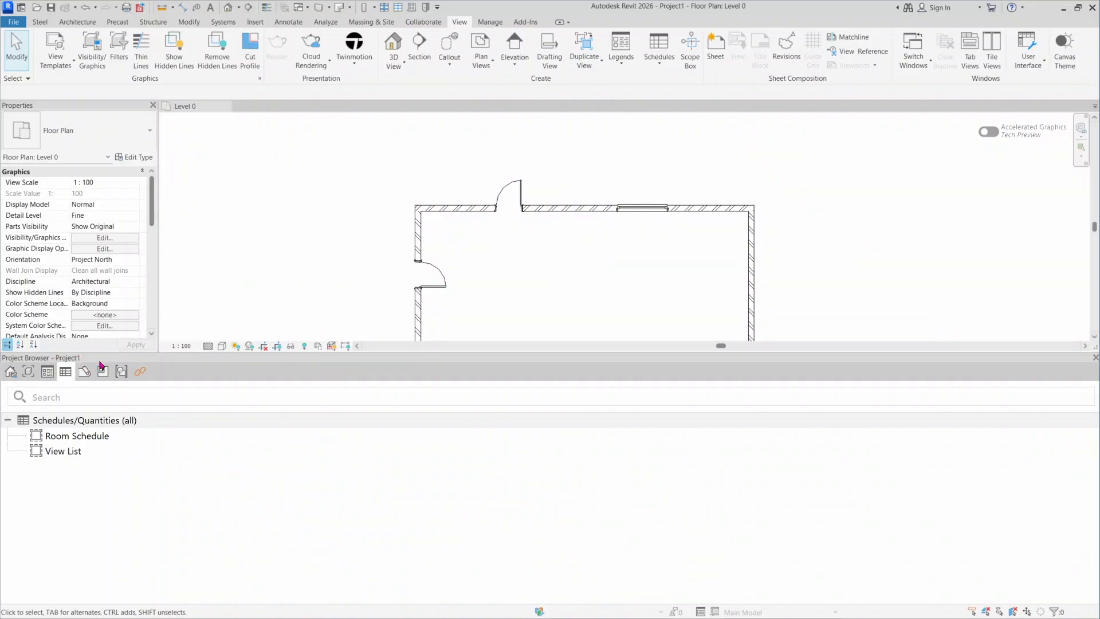
{"action": "left_click_drag", "start_coordinate": [110, 361], "coordinate": [576, 106]}
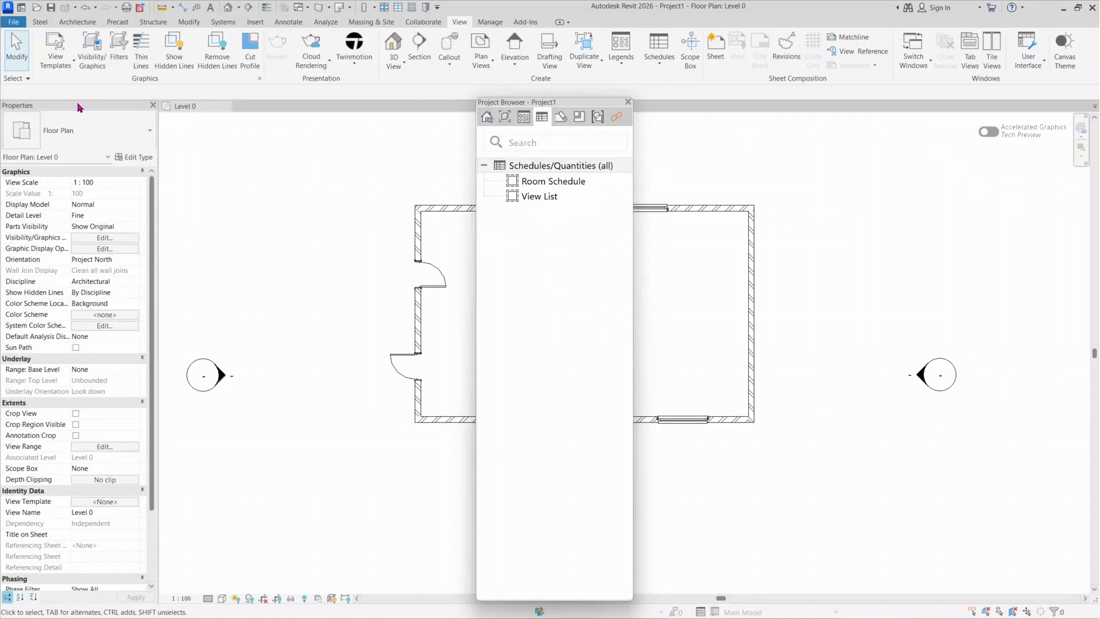
Dock the Project Browser as a narrow panel along the right edge and stack the Properties palette above it.
{"action": "left_click_drag", "start_coordinate": [505, 103], "coordinate": [1092, 121]}
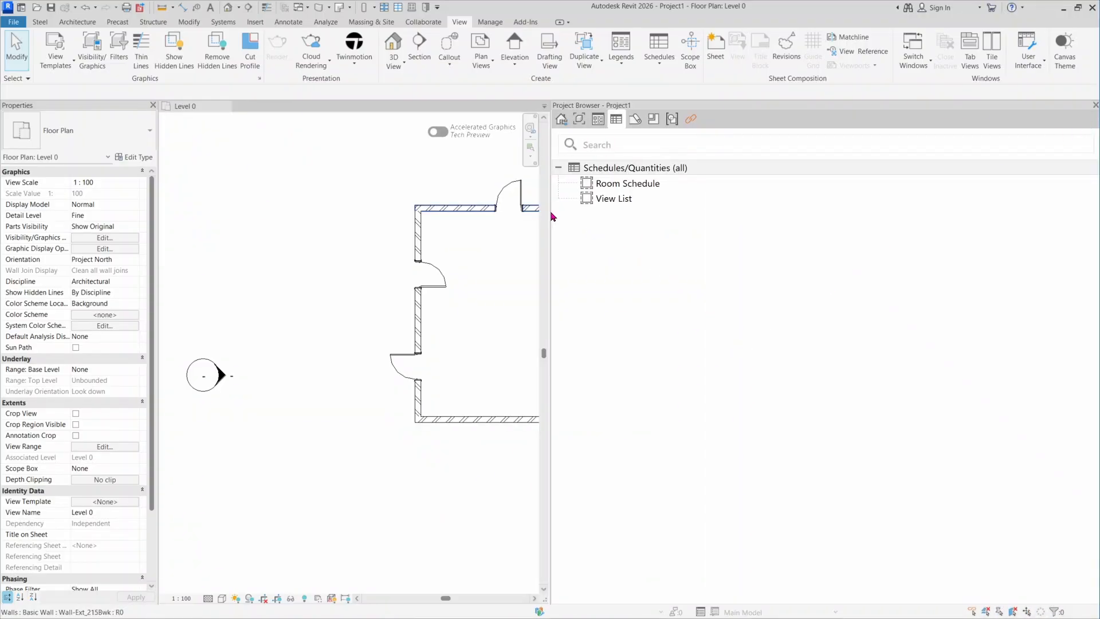
{"action": "left_click_drag", "start_coordinate": [550, 212], "coordinate": [1012, 226]}
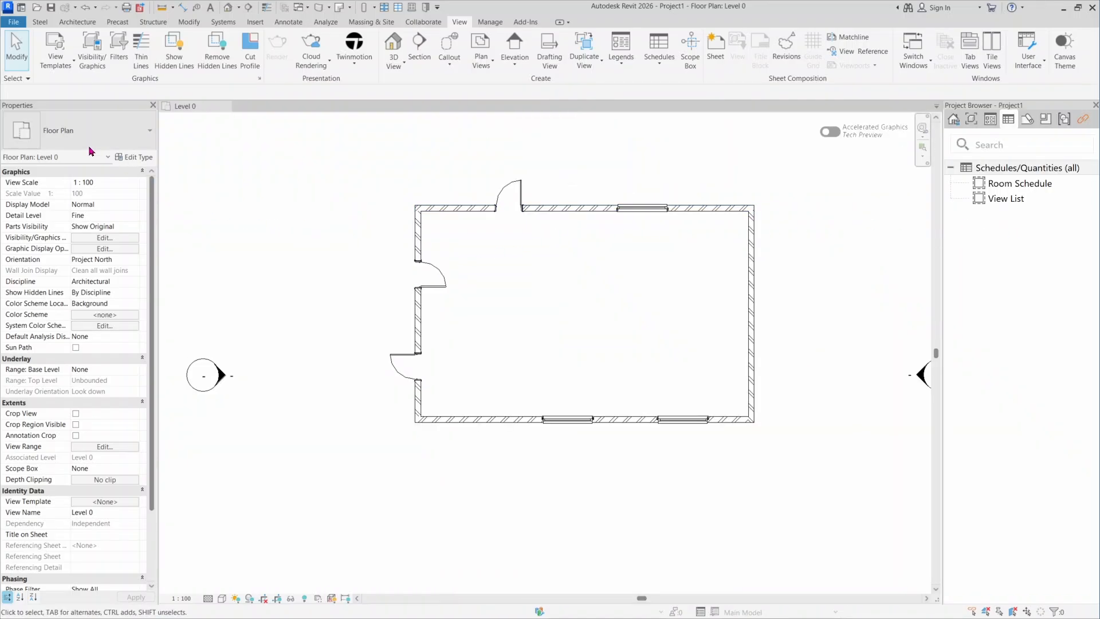
{"action": "left_click_drag", "start_coordinate": [87, 107], "coordinate": [1023, 121]}
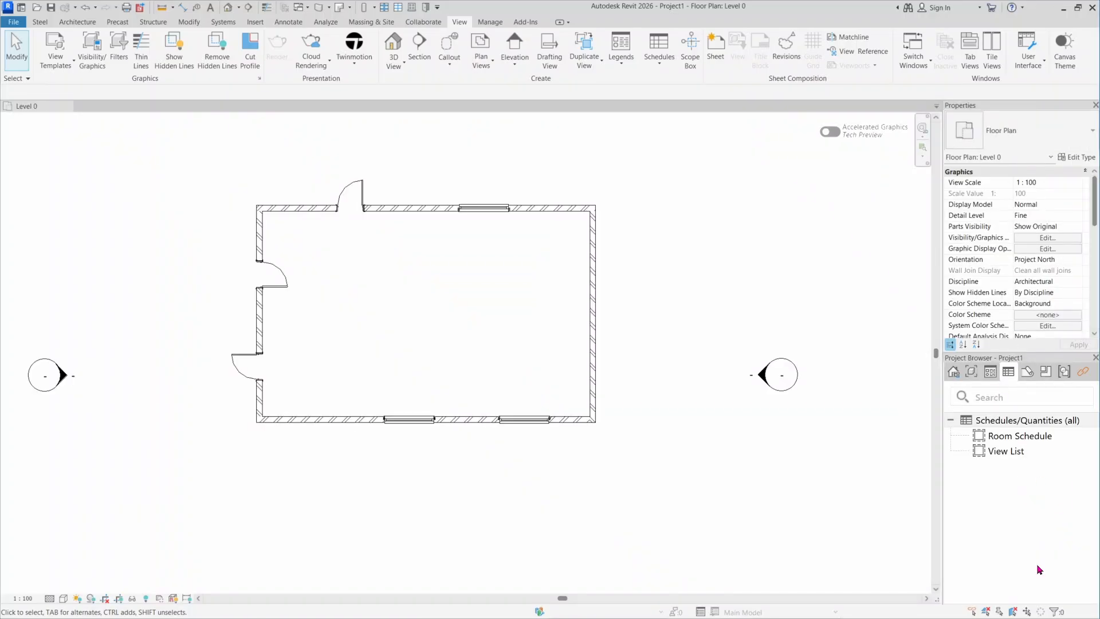
Merge the Project Browser and Properties palette into one tabbed panel along the right edge and alternate between the two.
{"action": "left_click_drag", "start_coordinate": [1027, 363], "coordinate": [958, 121]}
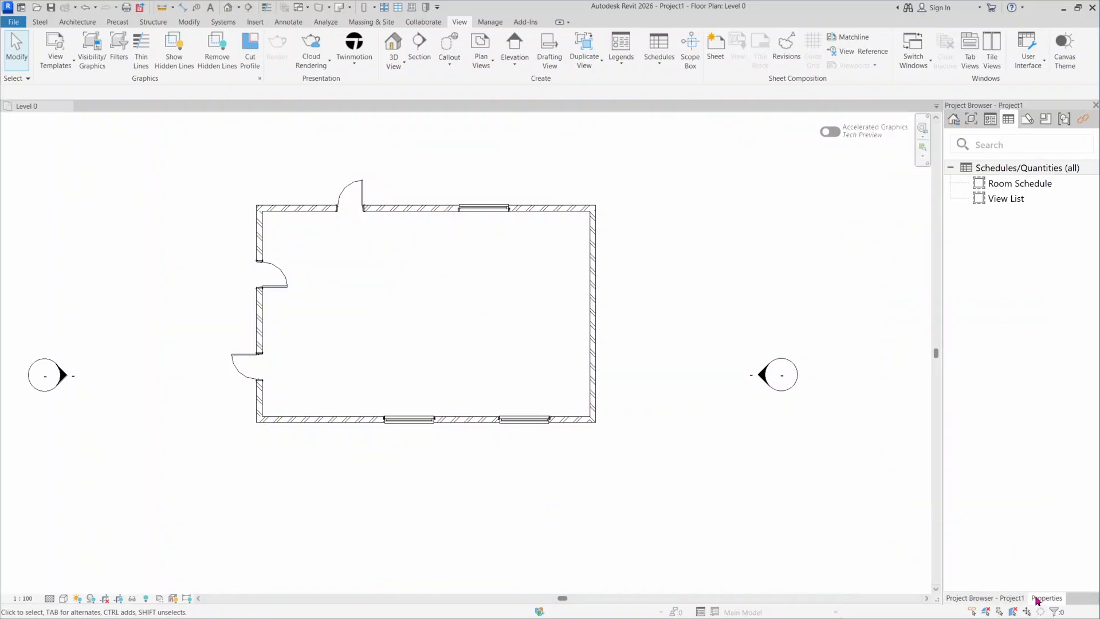
{"action": "left_click", "coordinate": [1041, 599]}
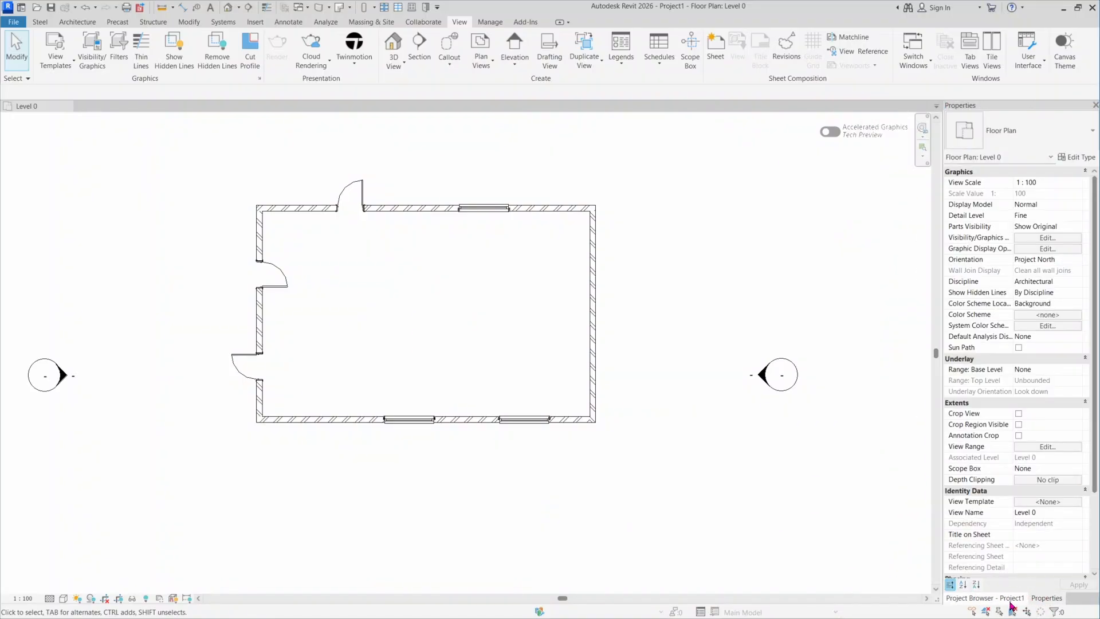
{"action": "left_click", "coordinate": [1012, 602]}
{"action": "left_click", "coordinate": [1037, 599]}
{"action": "left_click", "coordinate": [1010, 602]}
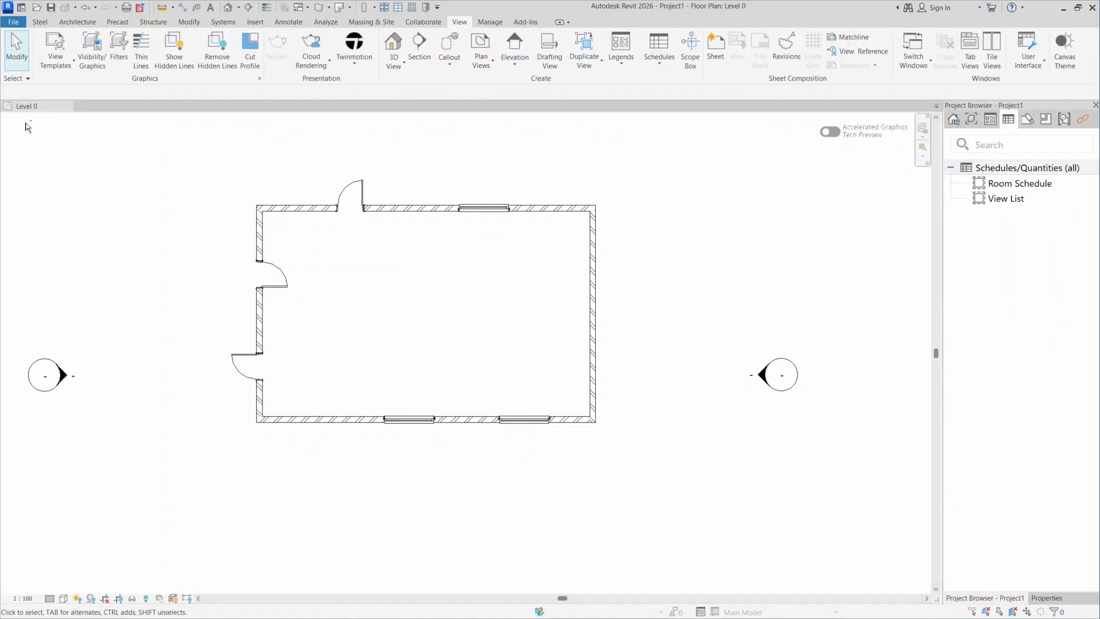
{"action": "left_click_drag", "start_coordinate": [2, 113], "coordinate": [930, 595]}
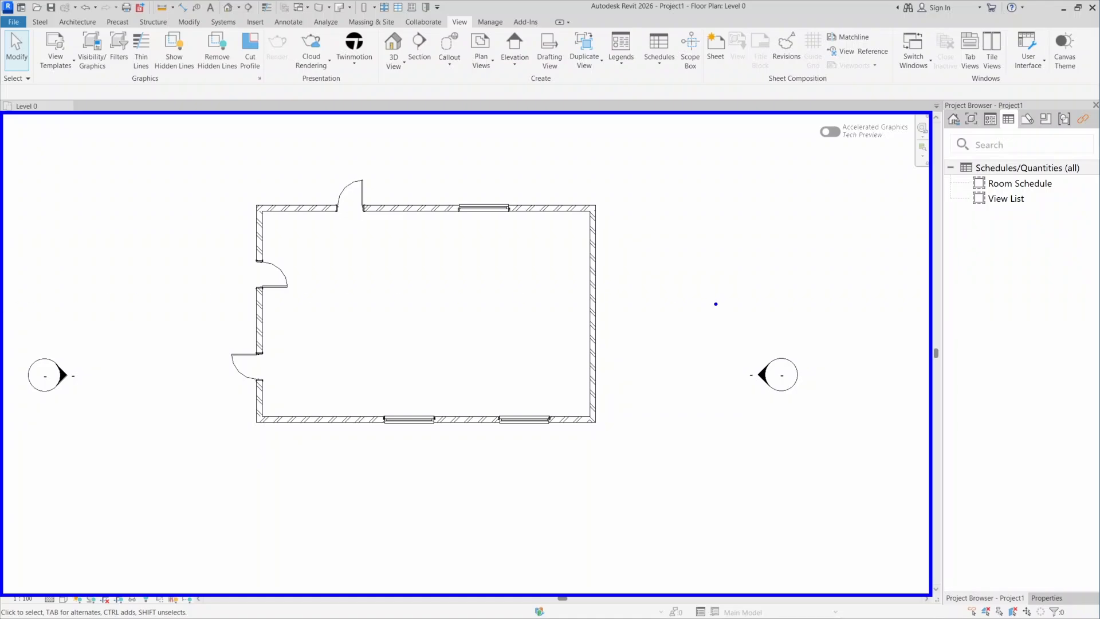
{"action": "key", "text": "Escape"}
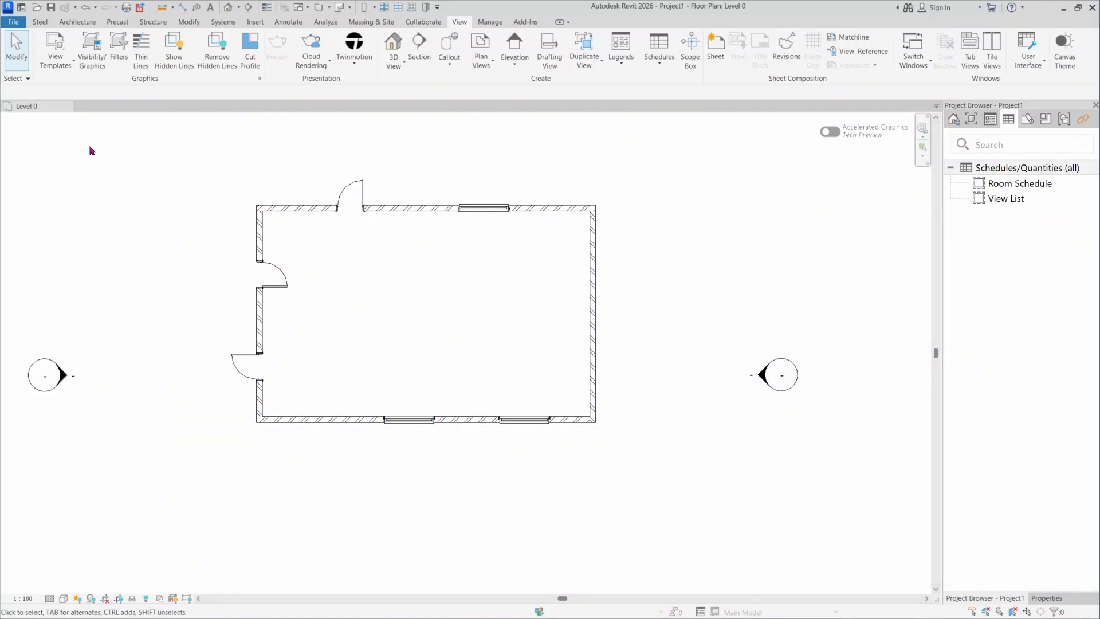
Open the default 3D view and the North and South elevations alongside the Level 0 floor plan.
{"action": "left_click", "coordinate": [41, 106]}
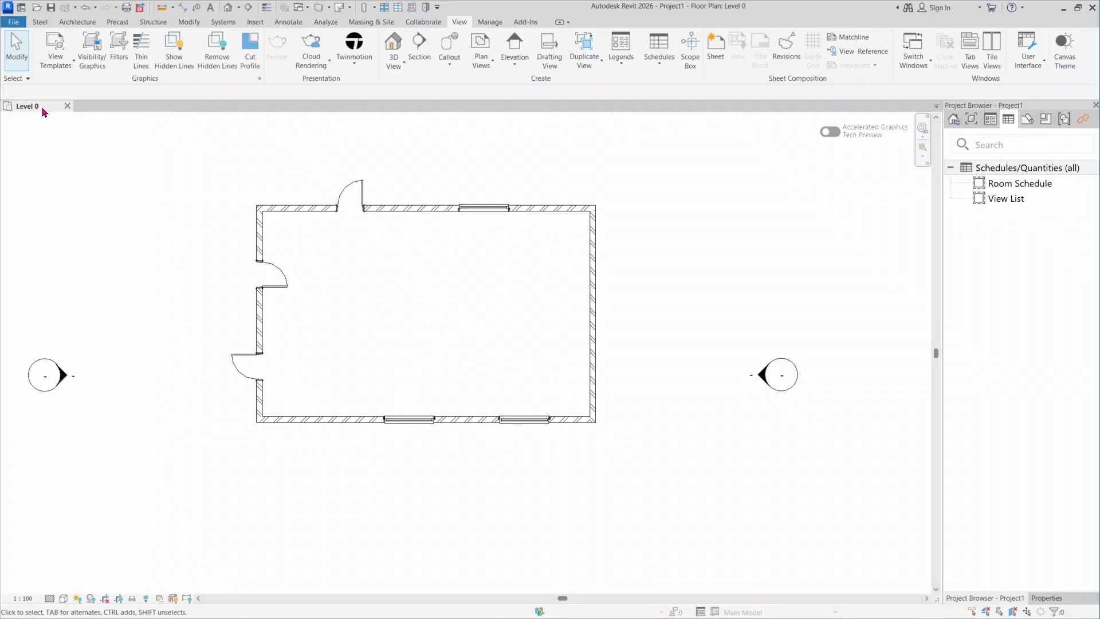
{"action": "left_click", "coordinate": [394, 47]}
{"action": "left_click", "coordinate": [568, 335]}
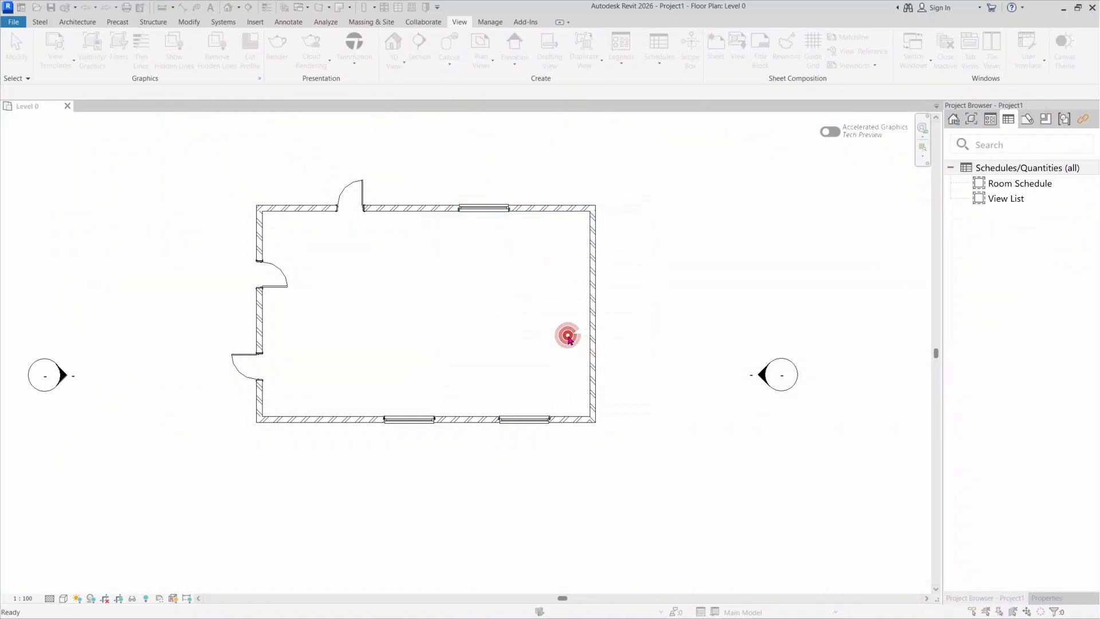
{"action": "left_click", "coordinate": [637, 481]}
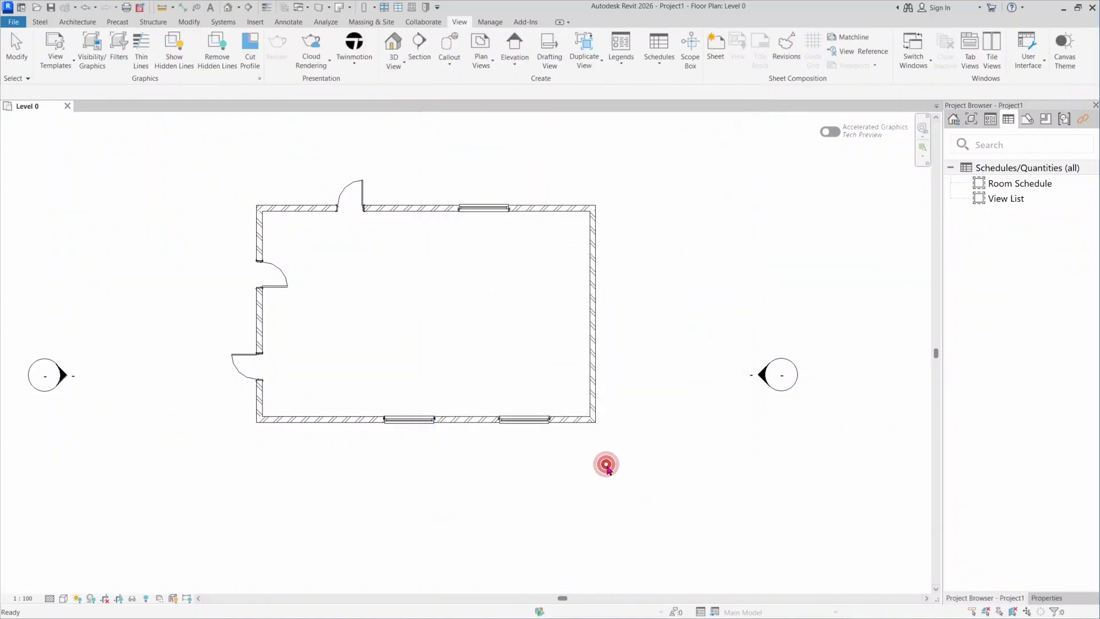
{"action": "left_click", "coordinate": [954, 119]}
{"action": "double_click", "coordinate": [1013, 325]}
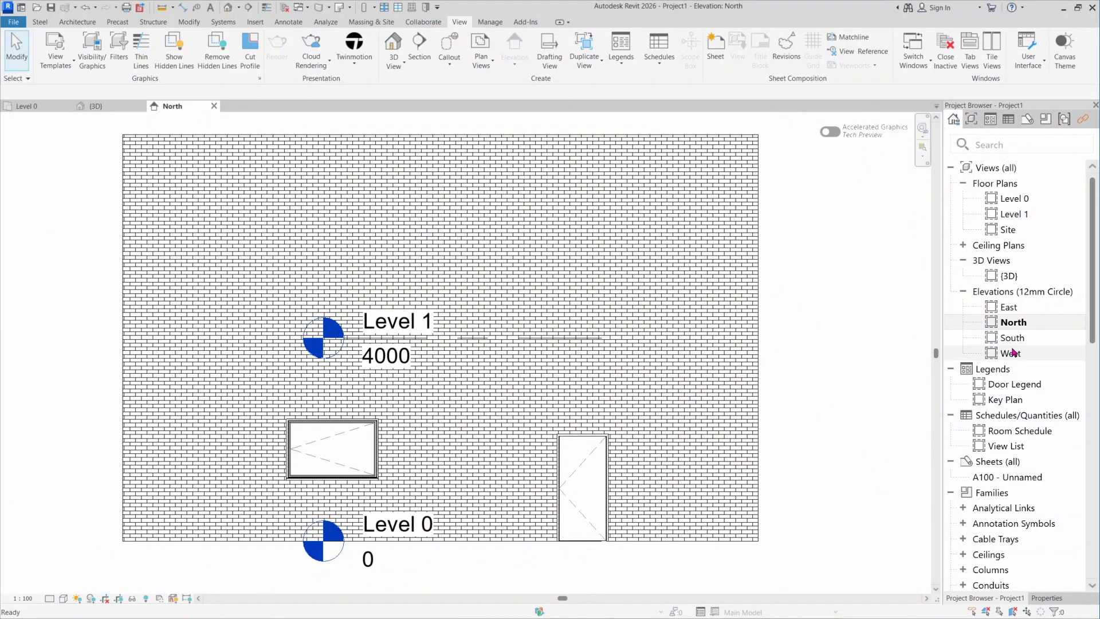
{"action": "double_click", "coordinate": [1012, 338]}
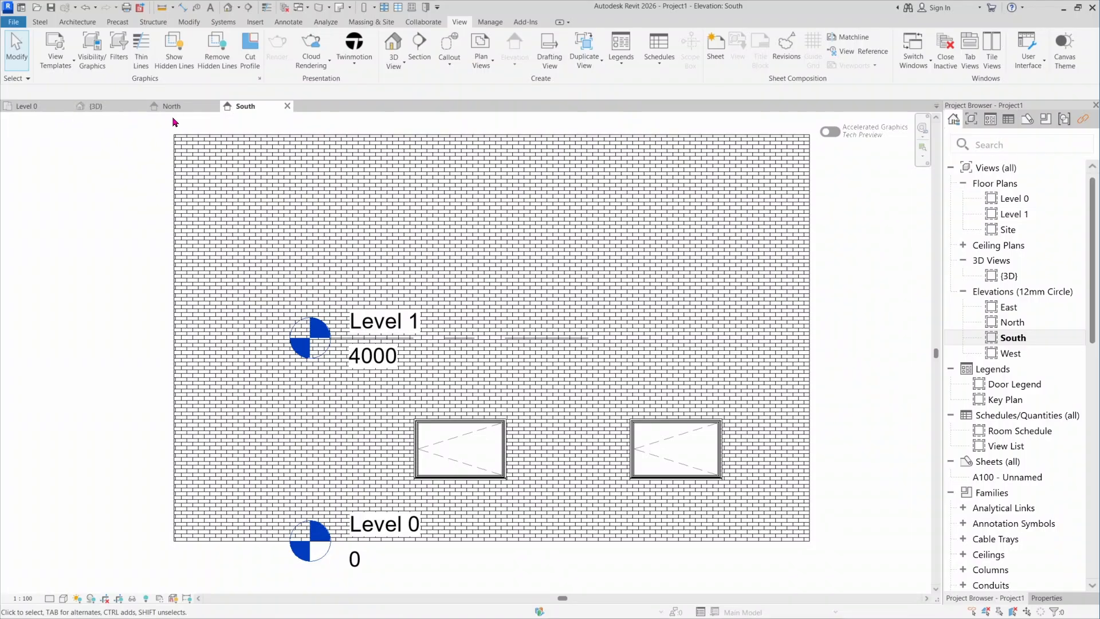
Return to the Level 0 floor plan and close all inactive views.
{"action": "left_click", "coordinate": [25, 106]}
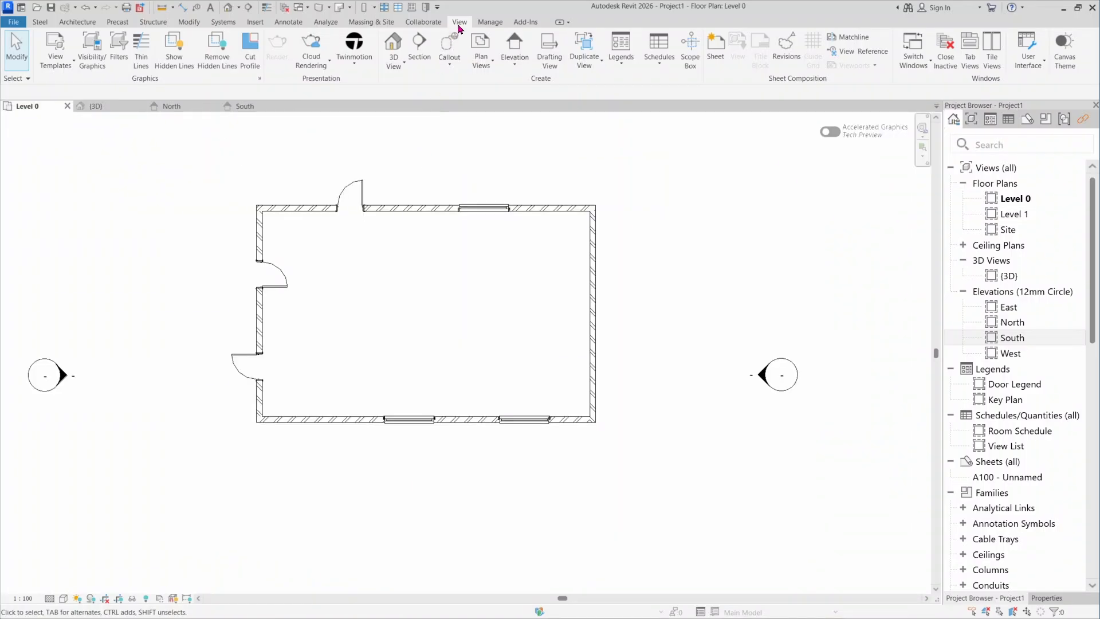
{"action": "left_click", "coordinate": [945, 60]}
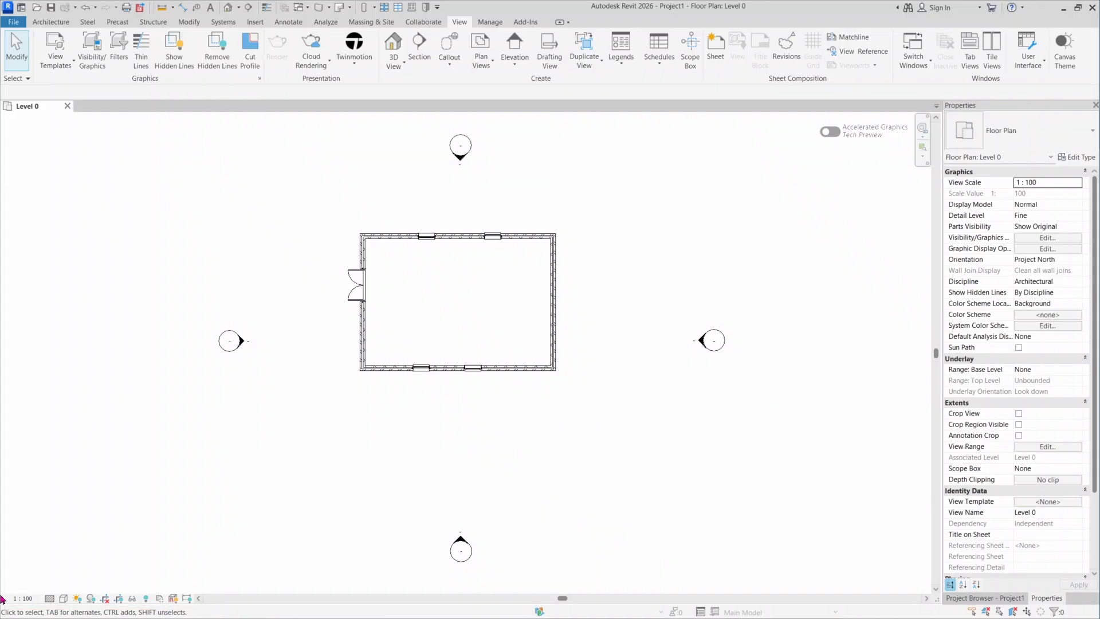
Set the Level 0 floor plan's detail level to Coarse and inspect the walls up close.
{"action": "left_click", "coordinate": [50, 599]}
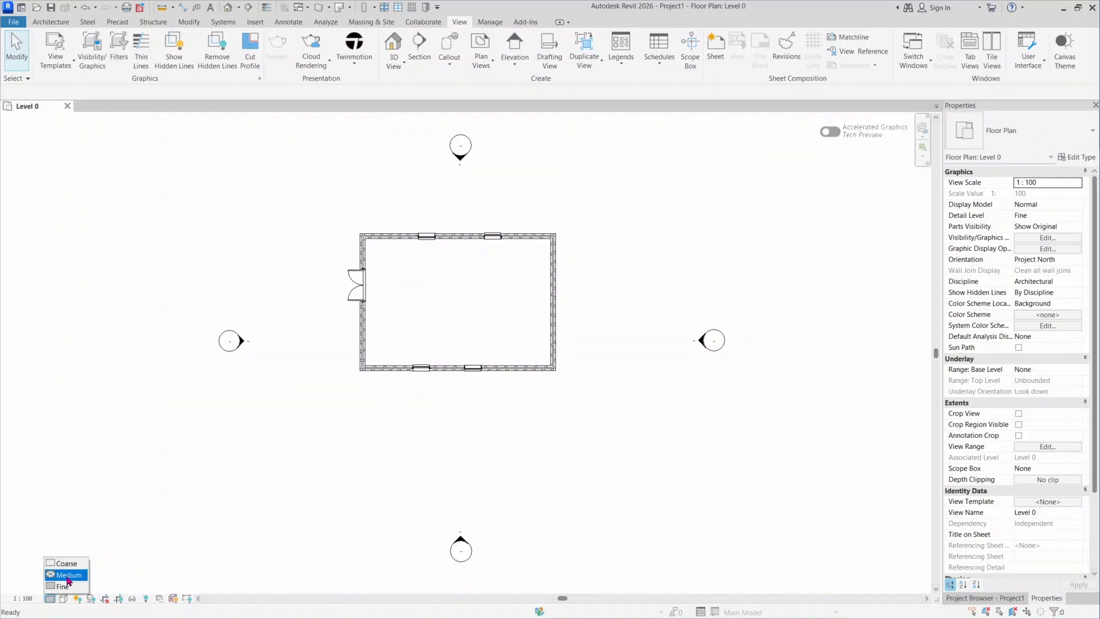
{"action": "left_click", "coordinate": [49, 600]}
{"action": "left_click", "coordinate": [50, 599]}
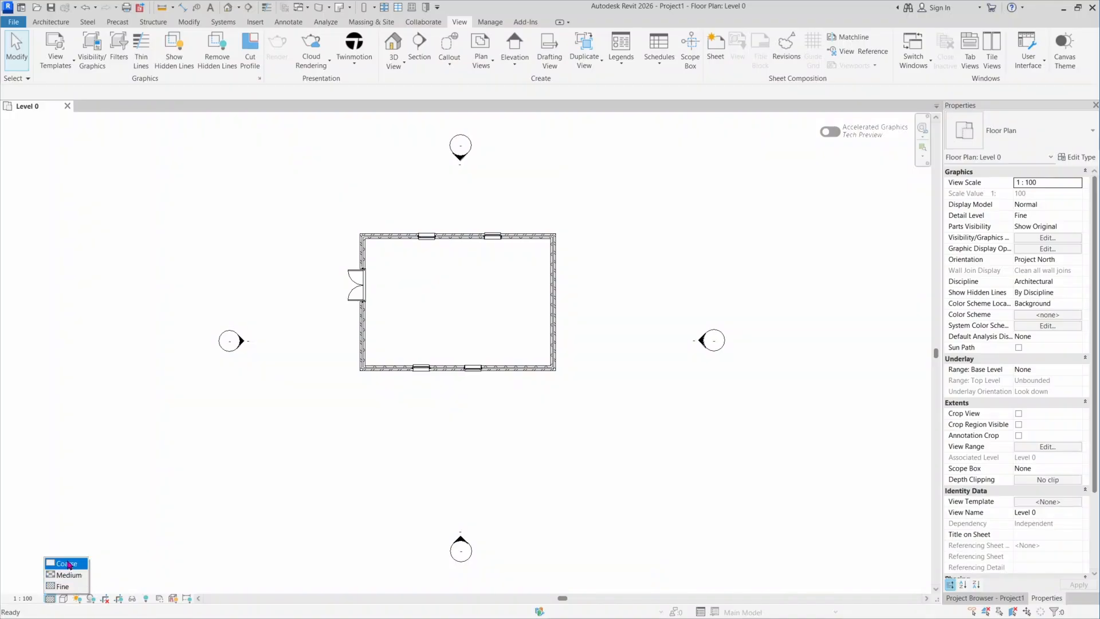
{"action": "left_click", "coordinate": [67, 565]}
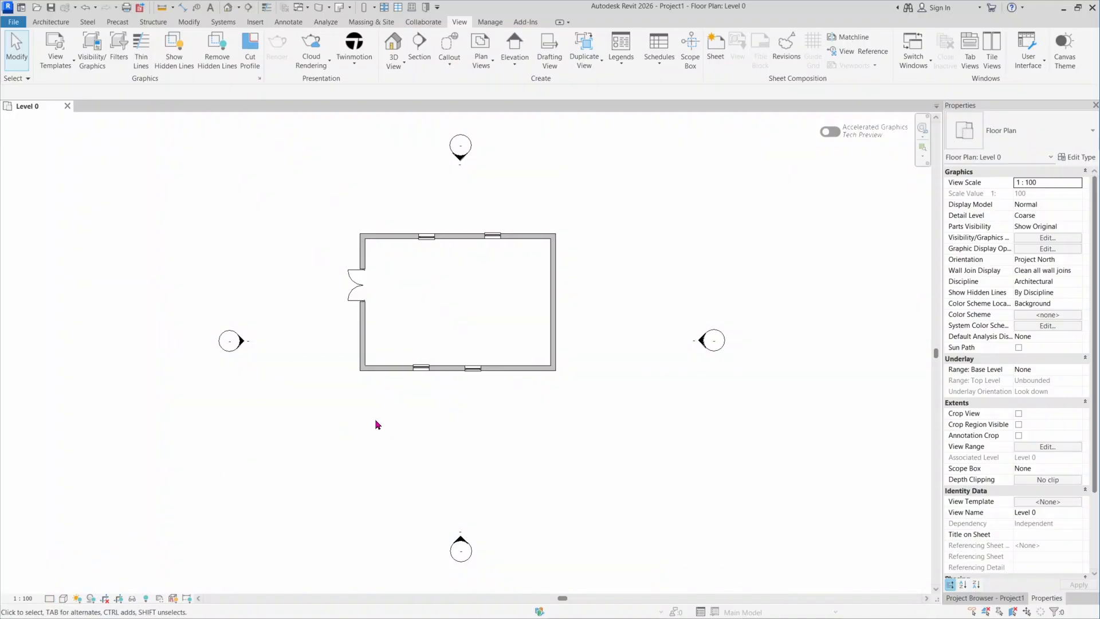
{"action": "scroll", "coordinate": [483, 366], "scroll_direction": "up", "scroll_amount": 2}
{"action": "scroll", "coordinate": [457, 361], "scroll_direction": "up", "scroll_amount": 3}
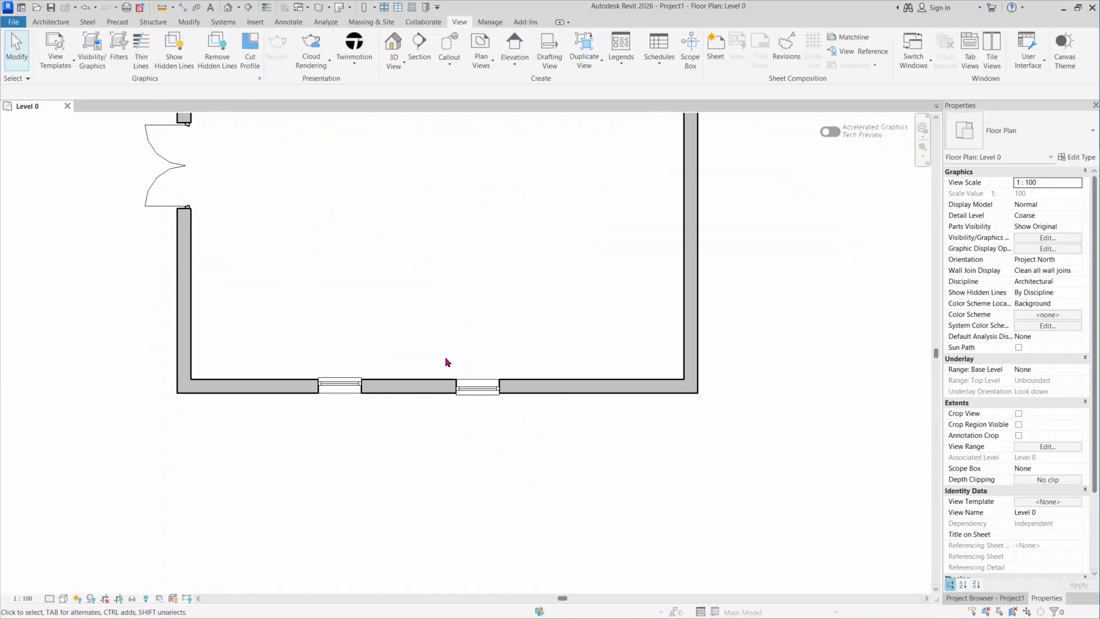
{"action": "middle_click_drag", "start_coordinate": [432, 353], "coordinate": [407, 437]}
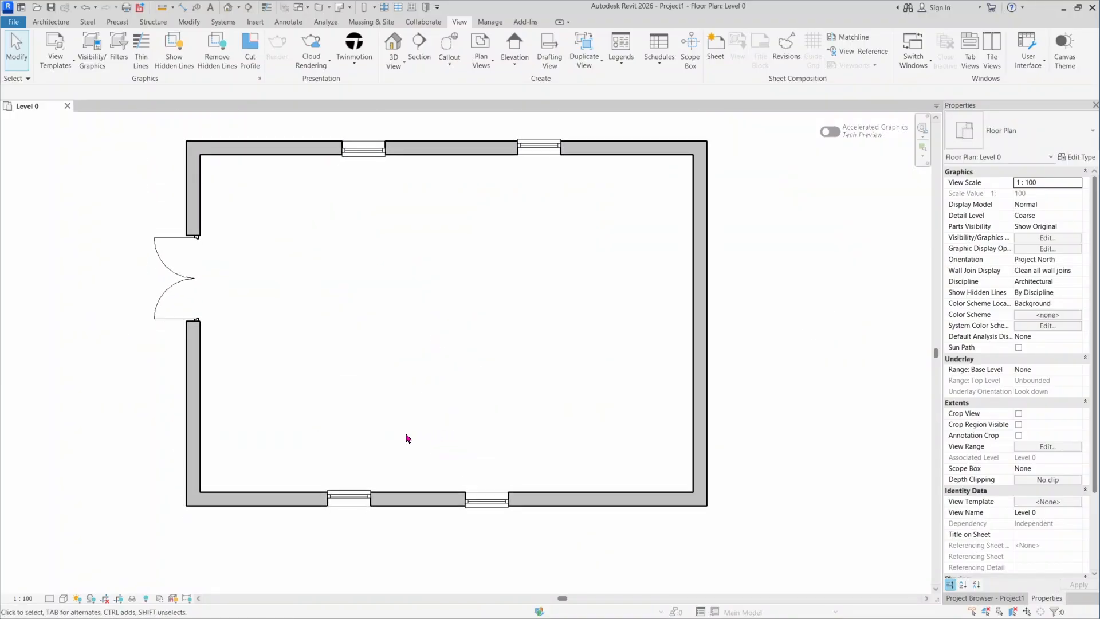
Switch the floor plan's detail level to Medium to compare the wall layers, and set it back to Fine.
{"action": "left_click", "coordinate": [50, 598]}
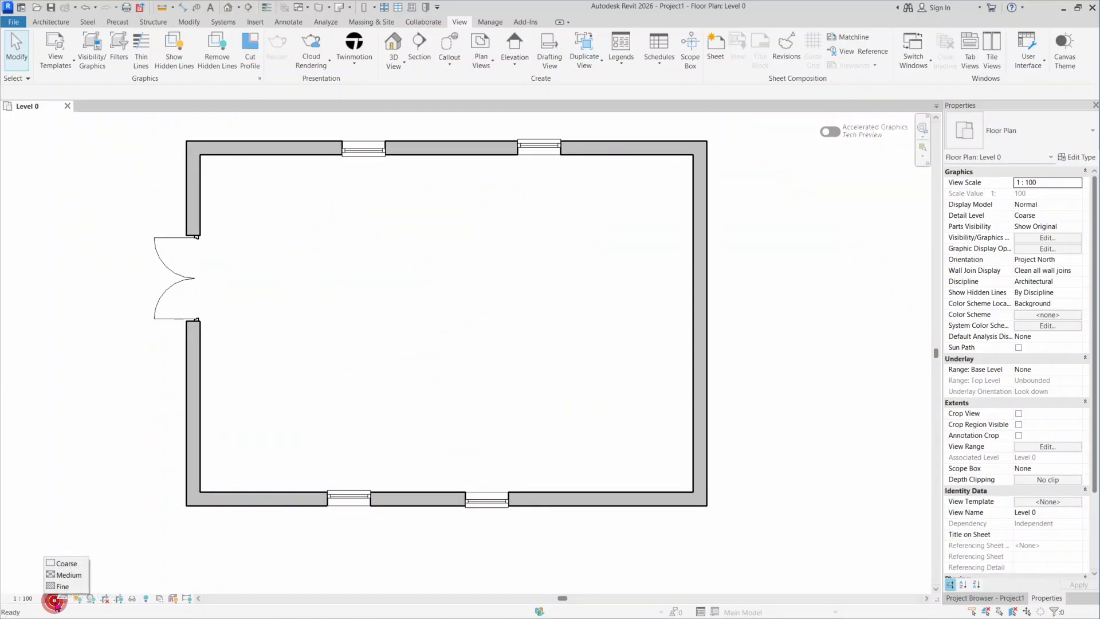
{"action": "left_click", "coordinate": [66, 574]}
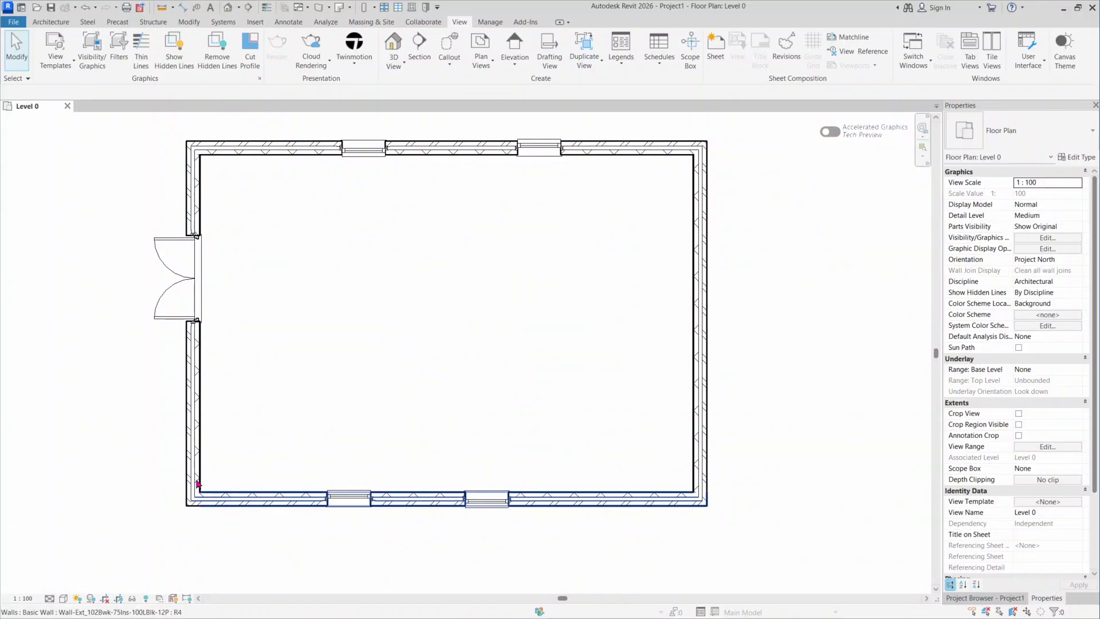
{"action": "left_click", "coordinate": [50, 598]}
{"action": "left_click", "coordinate": [58, 586]}
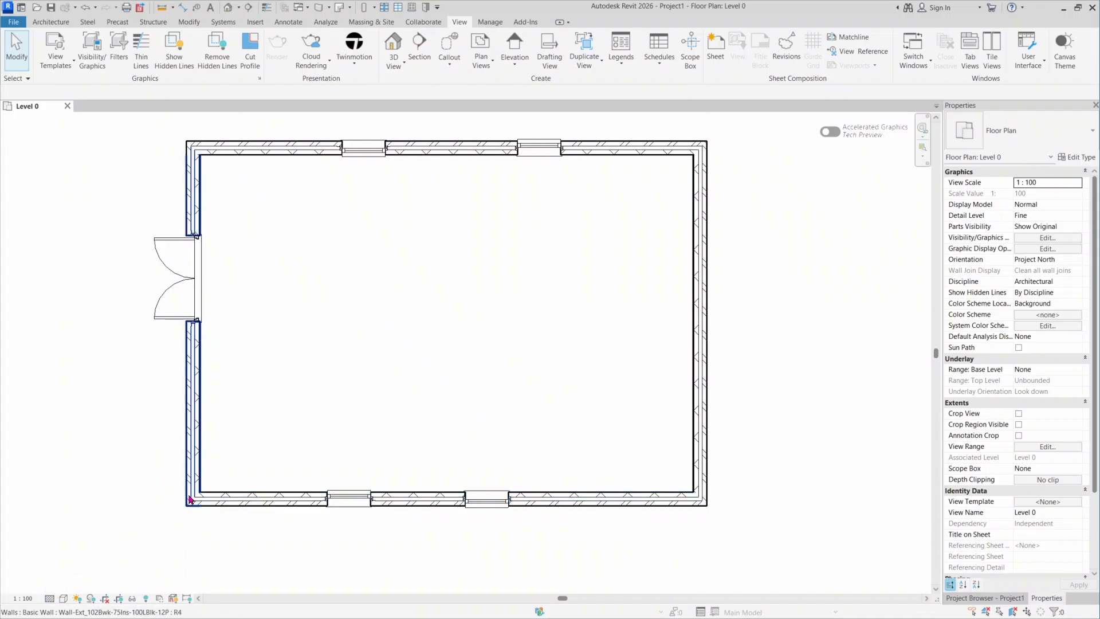
Open the default 3D view and turn on the sun path, continuing with the current settings.
{"action": "left_click", "coordinate": [65, 598]}
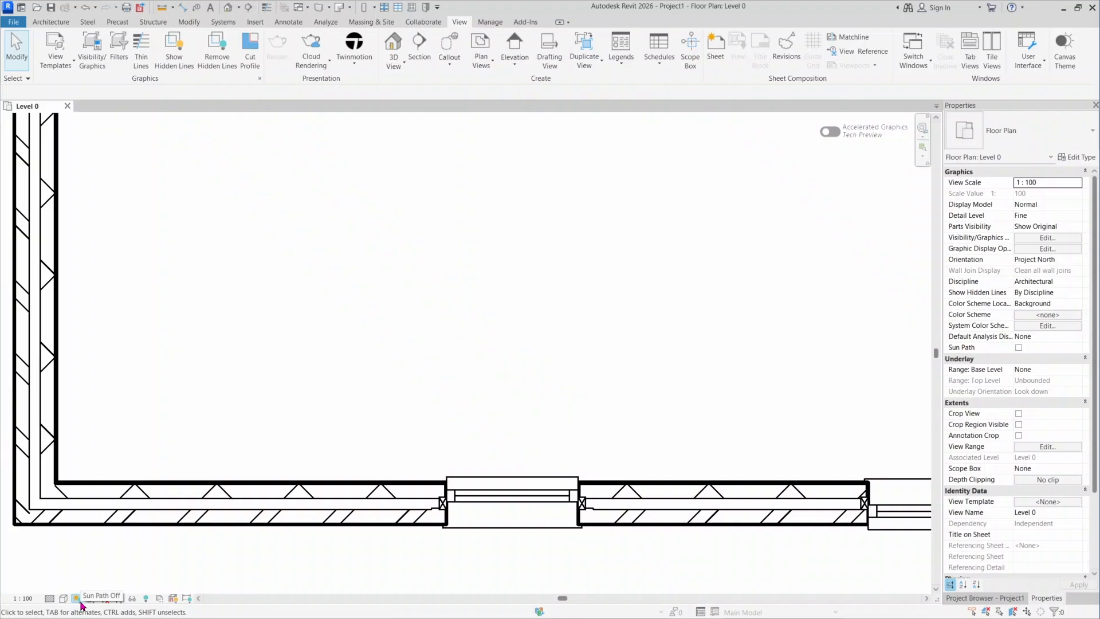
{"action": "left_click", "coordinate": [398, 53]}
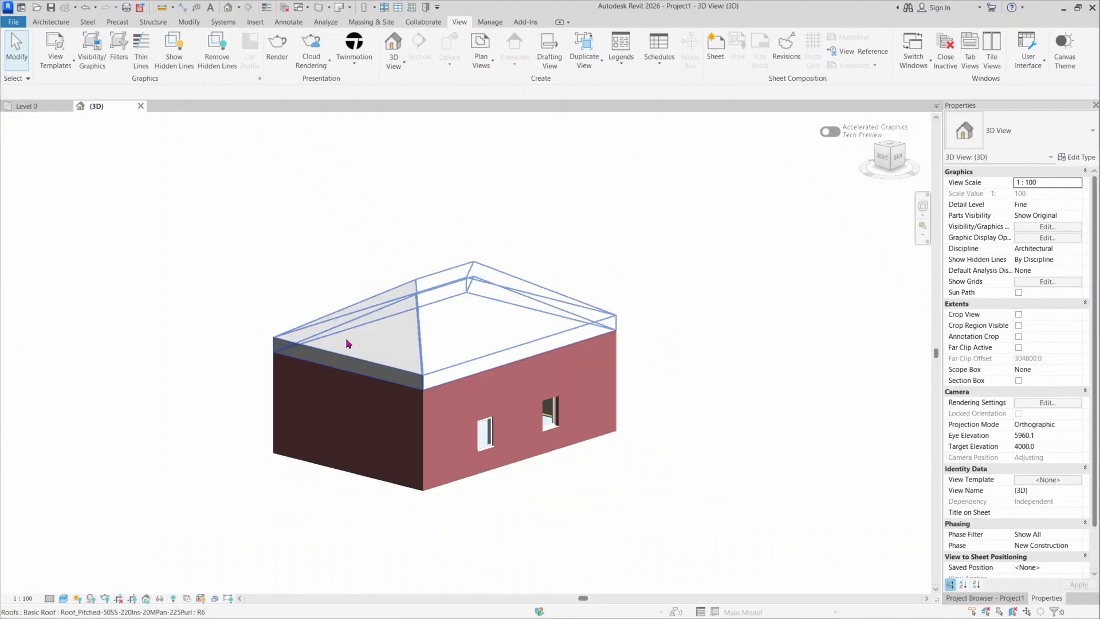
{"action": "left_click", "coordinate": [77, 600]}
{"action": "left_click", "coordinate": [101, 569]}
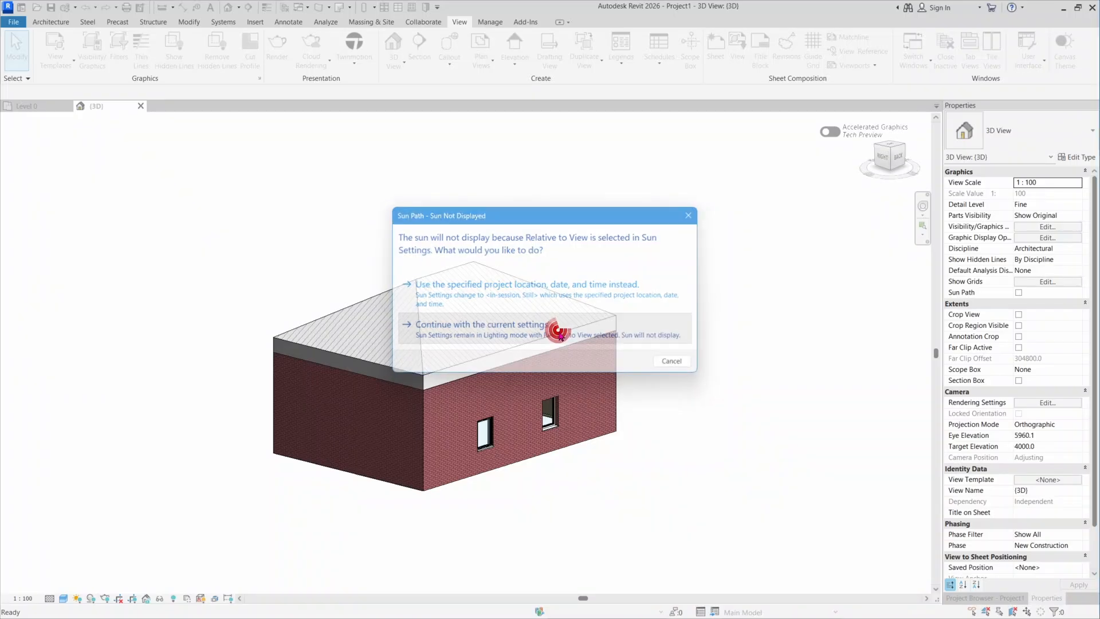
{"action": "left_click", "coordinate": [560, 333]}
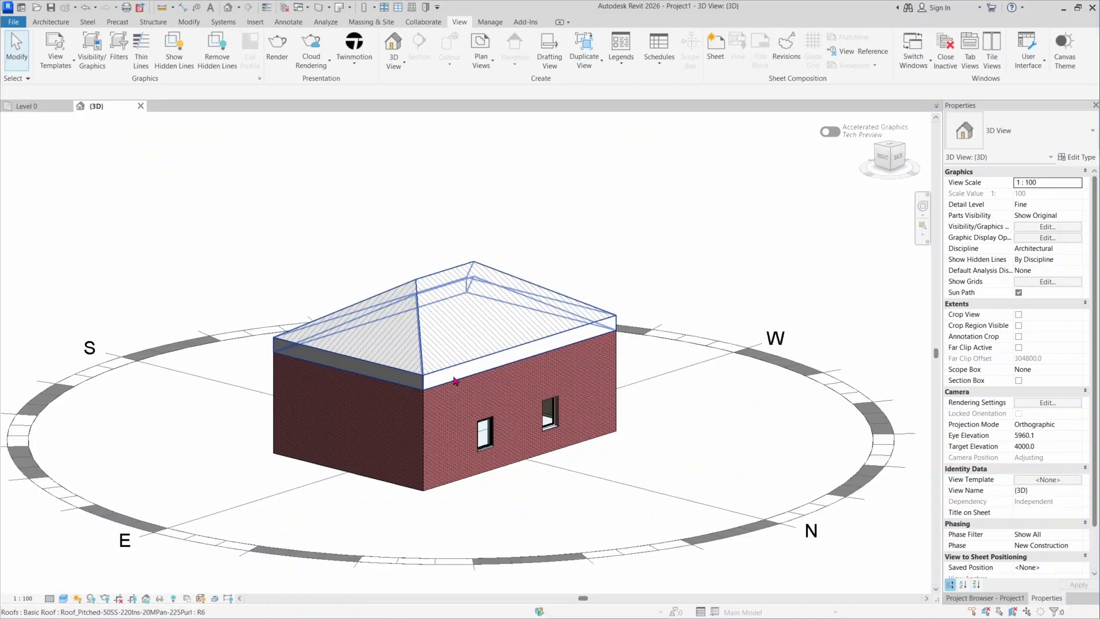
Turn off the sun path in the 3D view.
{"action": "scroll", "coordinate": [455, 380], "scroll_direction": "down", "scroll_amount": 3}
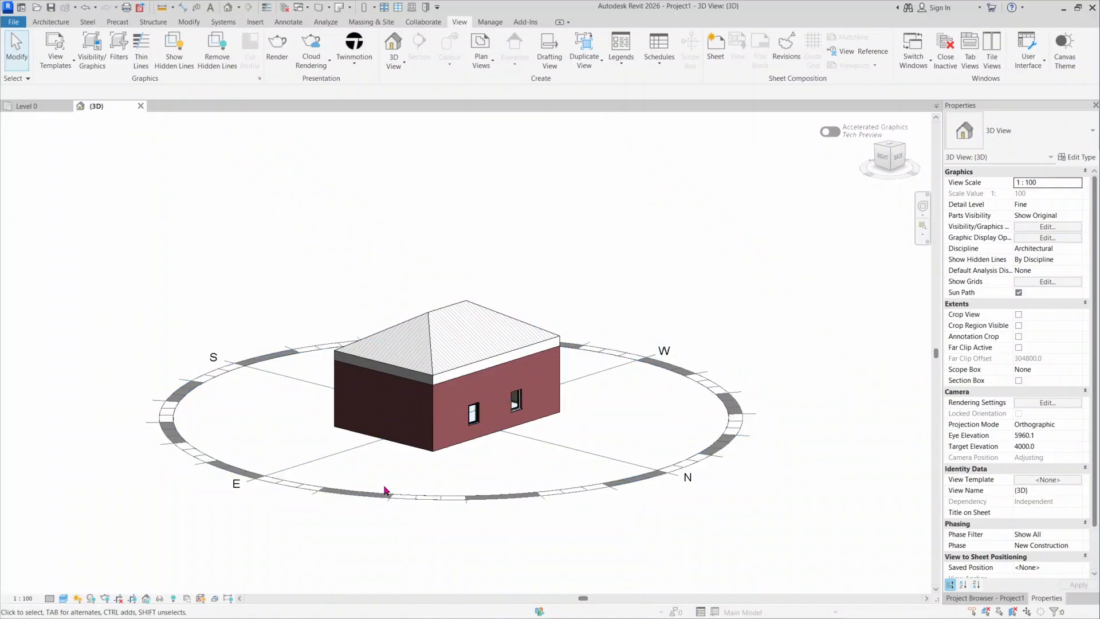
{"action": "left_click", "coordinate": [78, 599]}
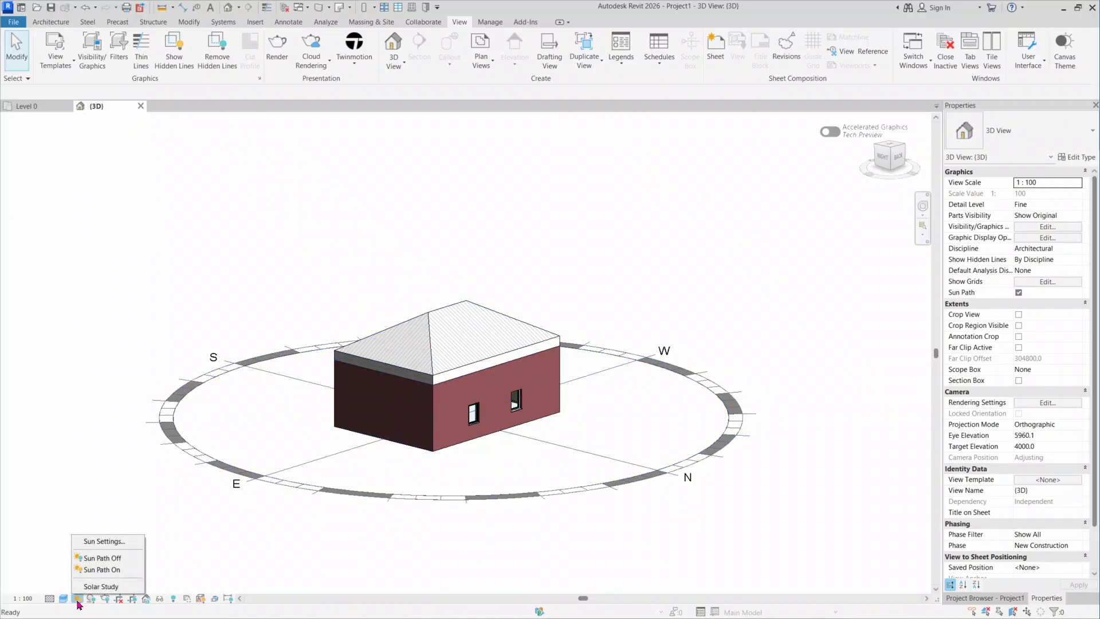
{"action": "left_click", "coordinate": [112, 559]}
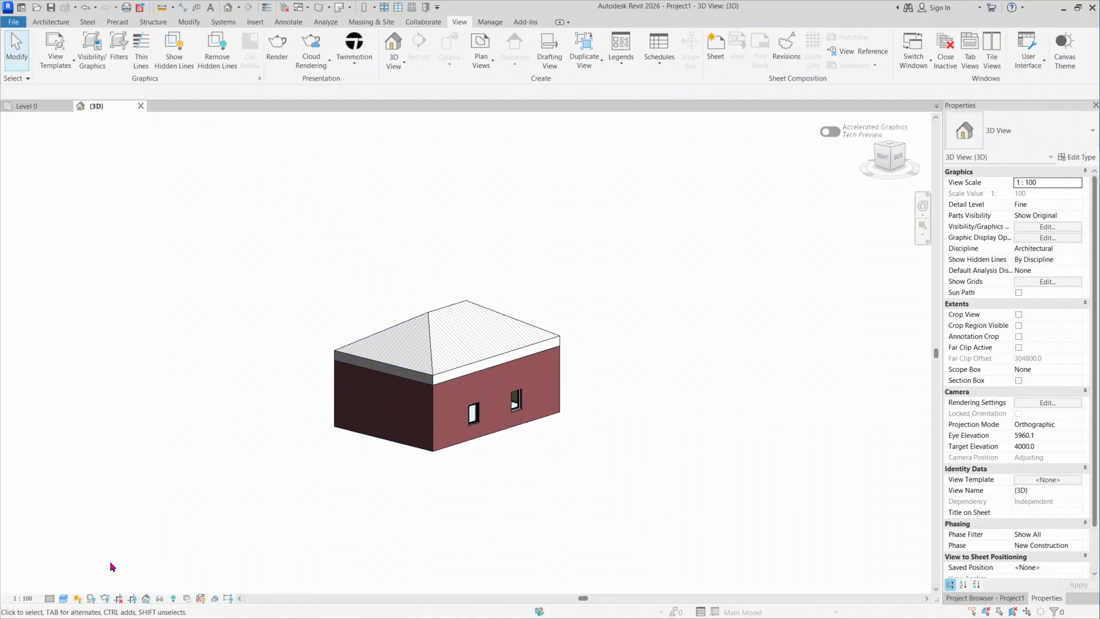
Toggle shadows on and back off in the 3D view, and return to the Level 0 floor plan.
{"action": "left_click", "coordinate": [91, 599]}
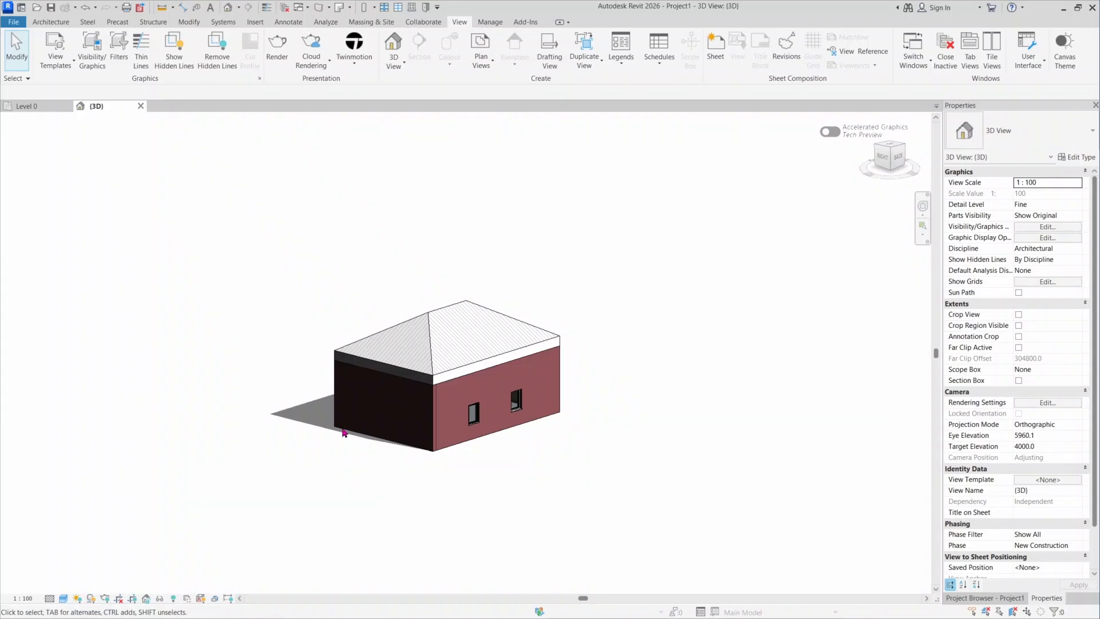
{"action": "middle_click_drag", "start_coordinate": [346, 433], "coordinate": [287, 413], "text": "shift"}
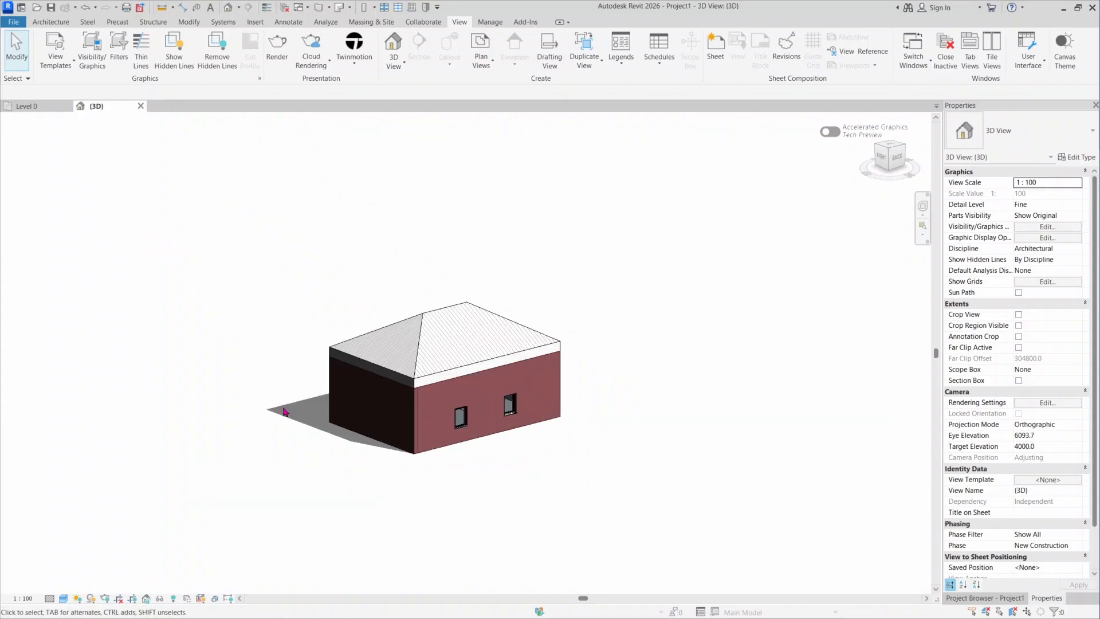
{"action": "left_click", "coordinate": [90, 599]}
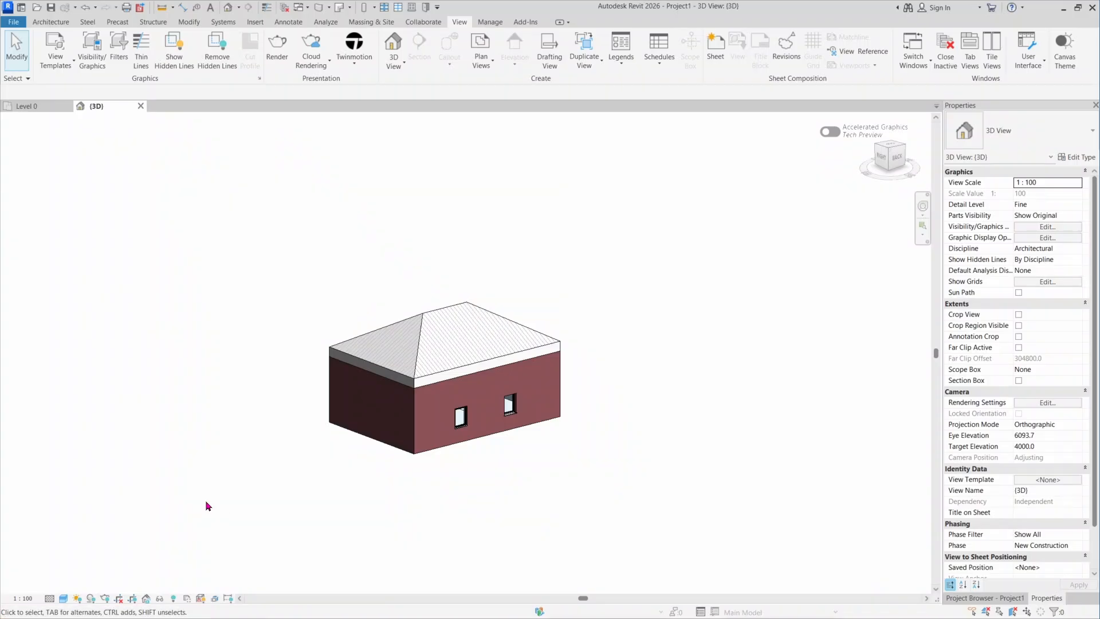
{"action": "left_click", "coordinate": [39, 107]}
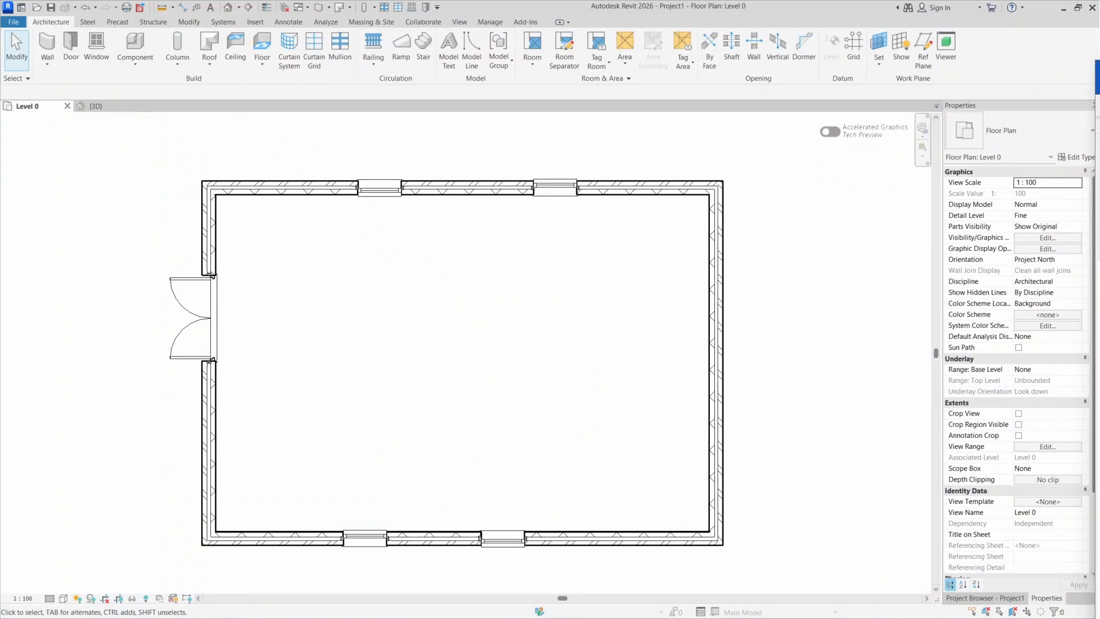